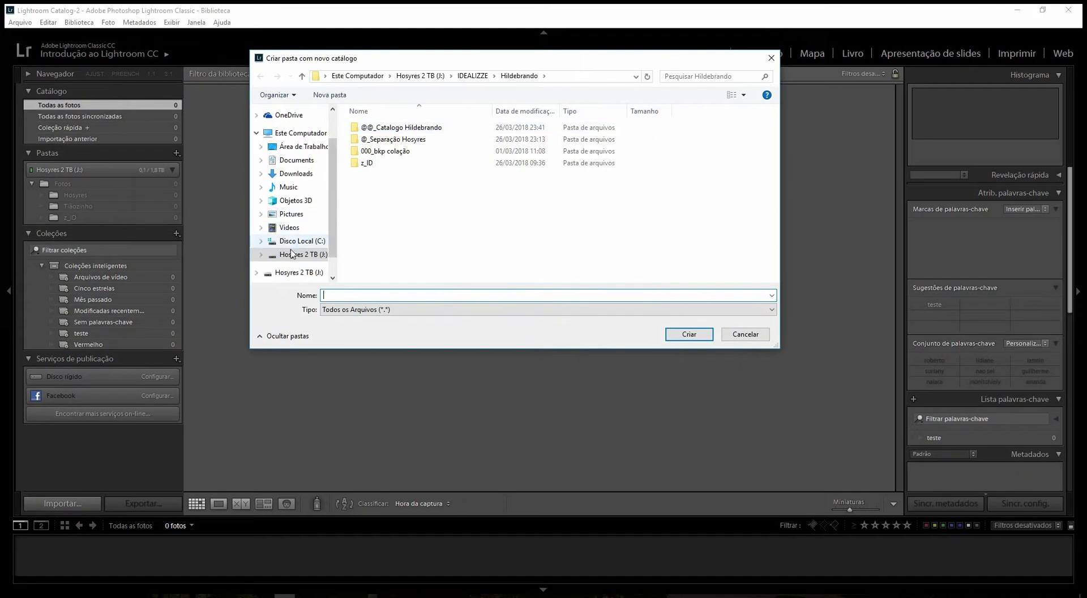
- Create the Cat-Exemplo catalog in J:\zz_Catálogo Separação, skipping the old catalog's backup this time
left_click(300, 273)
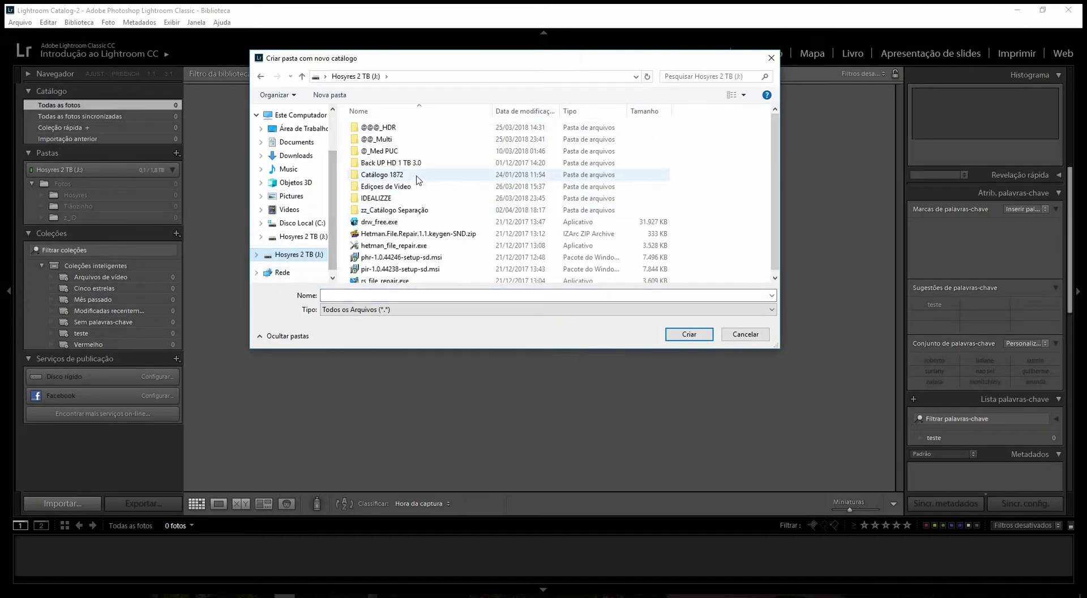
double_click(417, 211)
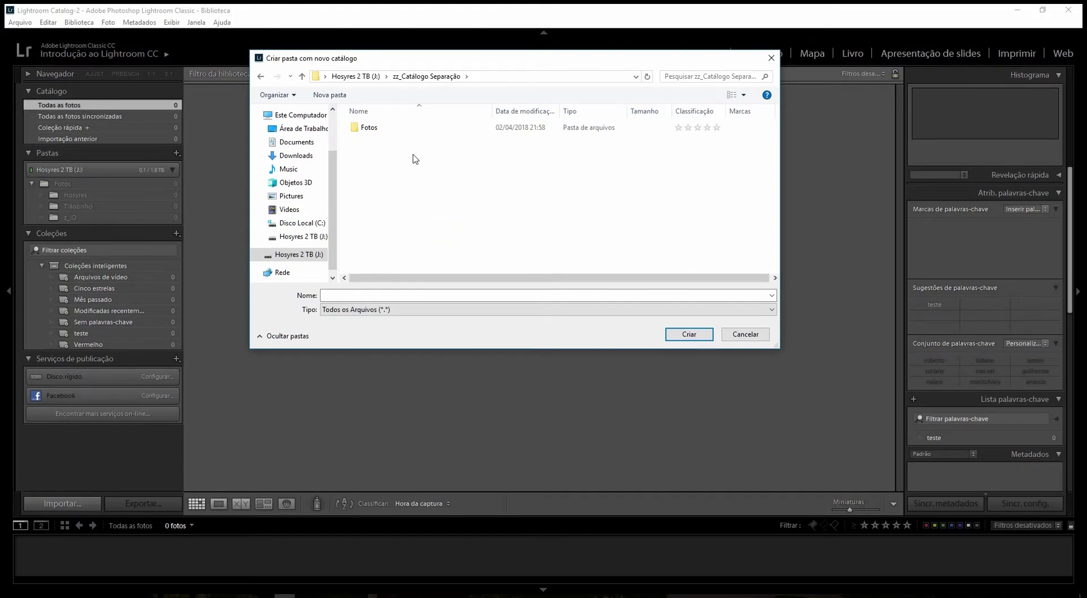
left_click(394, 294)
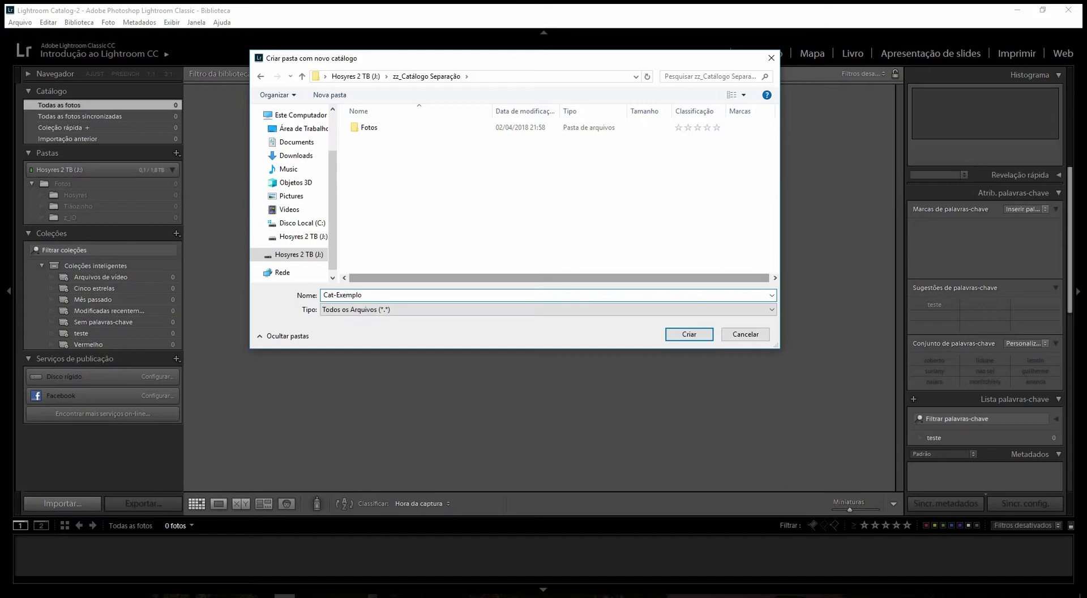
left_click(689, 335)
left_click(645, 356)
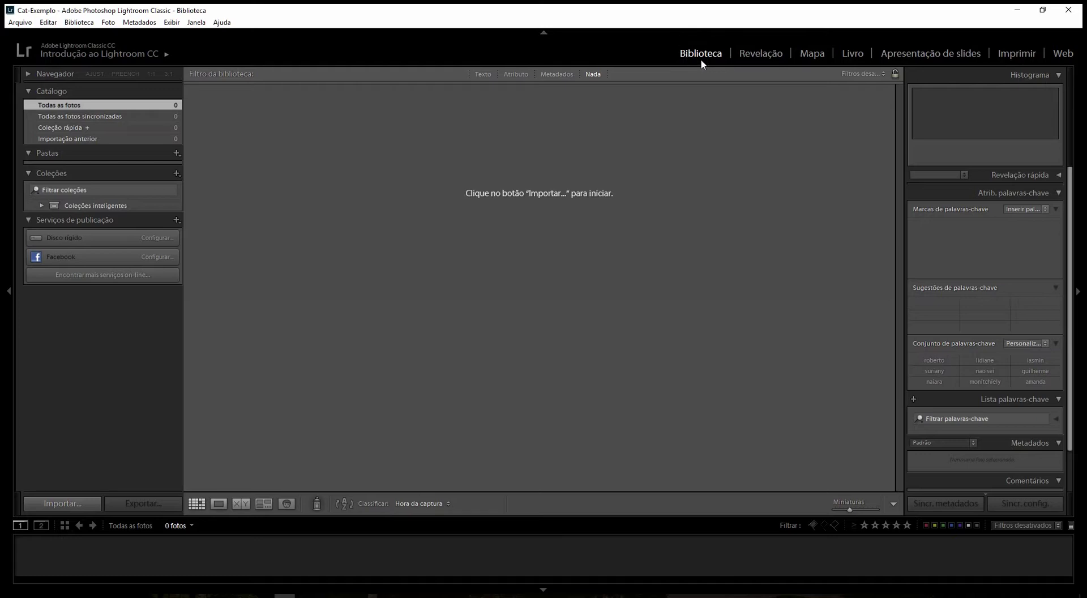
- Import the 641 photos from Hosyres 2 TB > zz_Catálogo Separação > Fotos and browse the Fotos folder
left_click(69, 501)
left_click(86, 139)
left_click(85, 228)
left_click(83, 249)
left_click(938, 551)
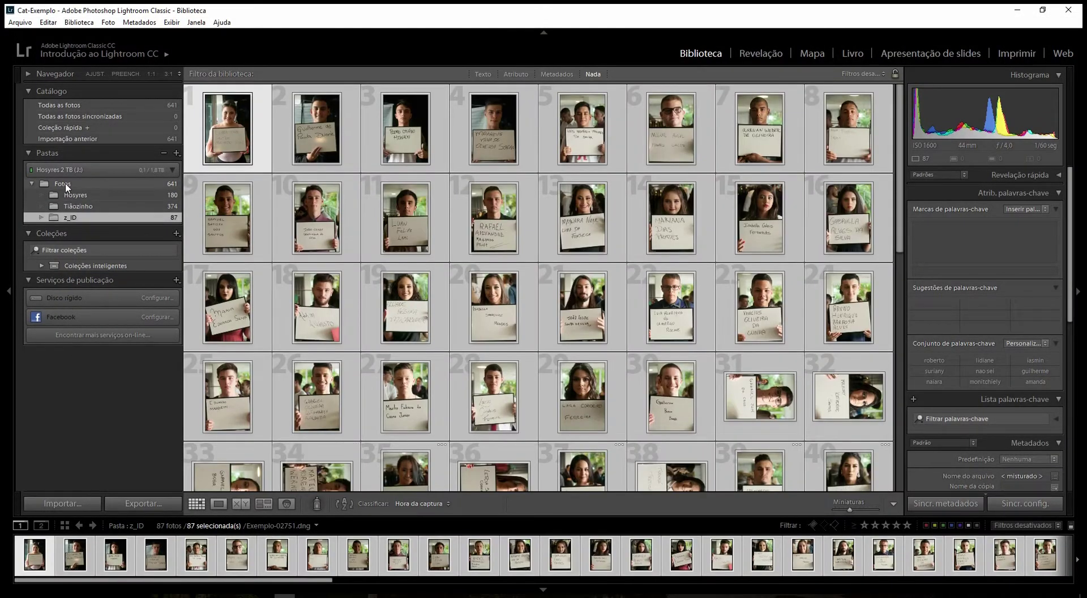
left_click(66, 184)
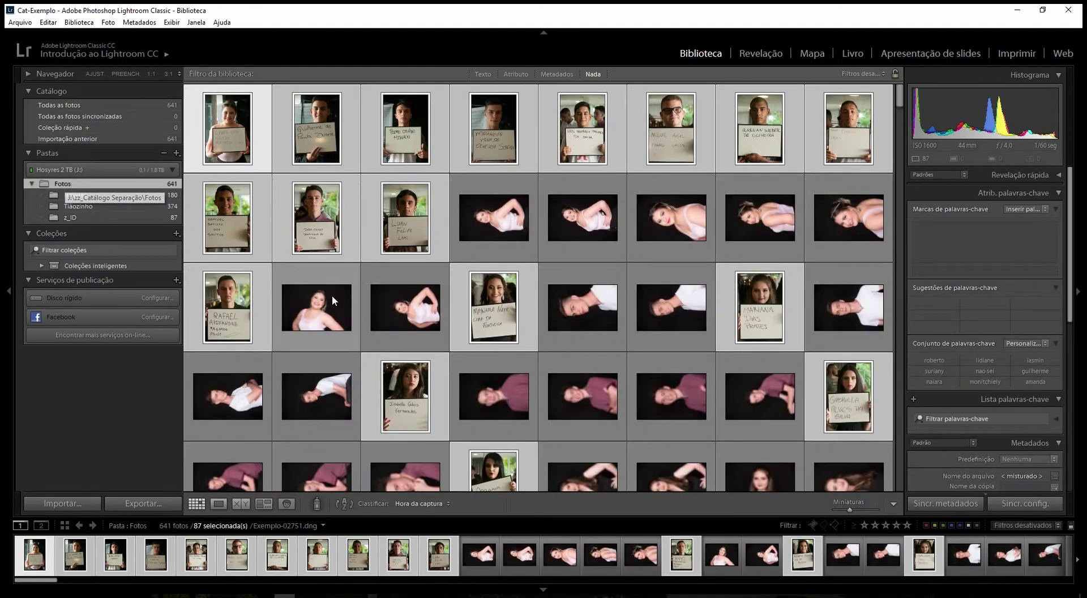
left_click(248, 361)
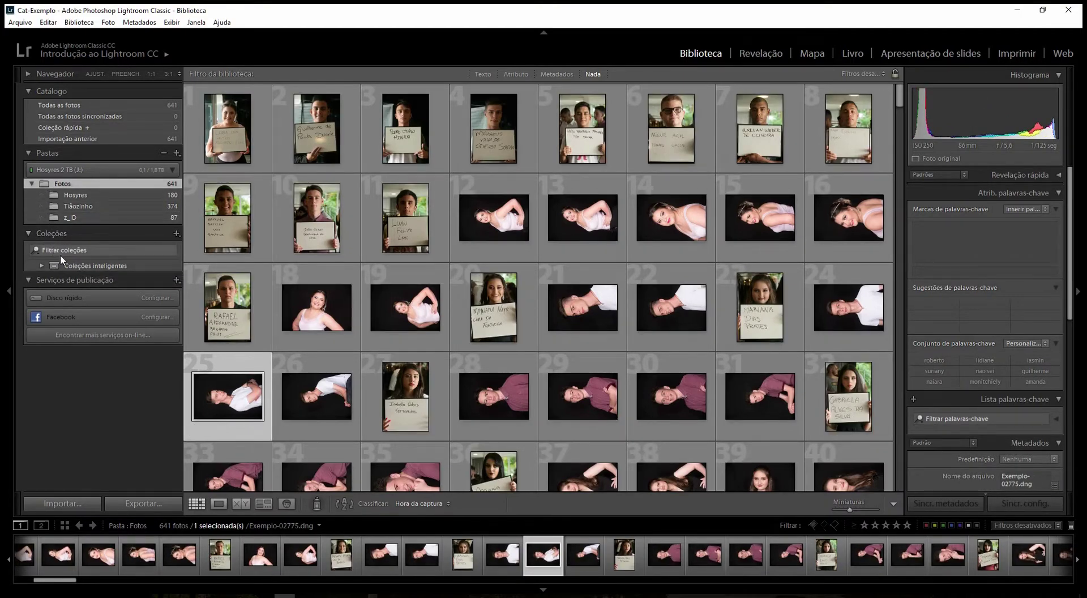
- Create a collection set named Formandos at top level, not inside another collection set
right_click(94, 268)
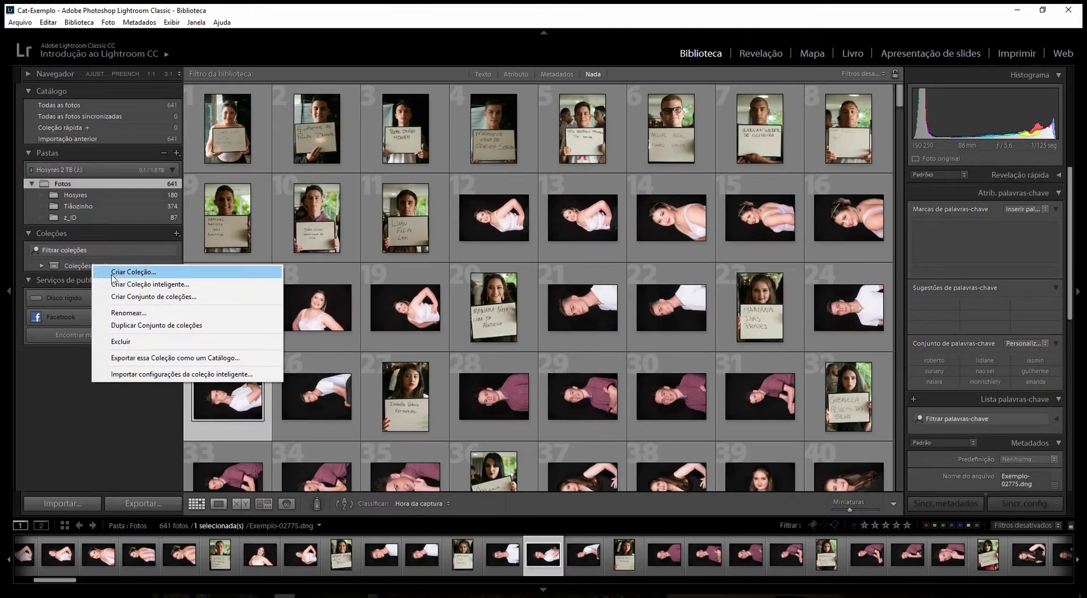
left_click(137, 299)
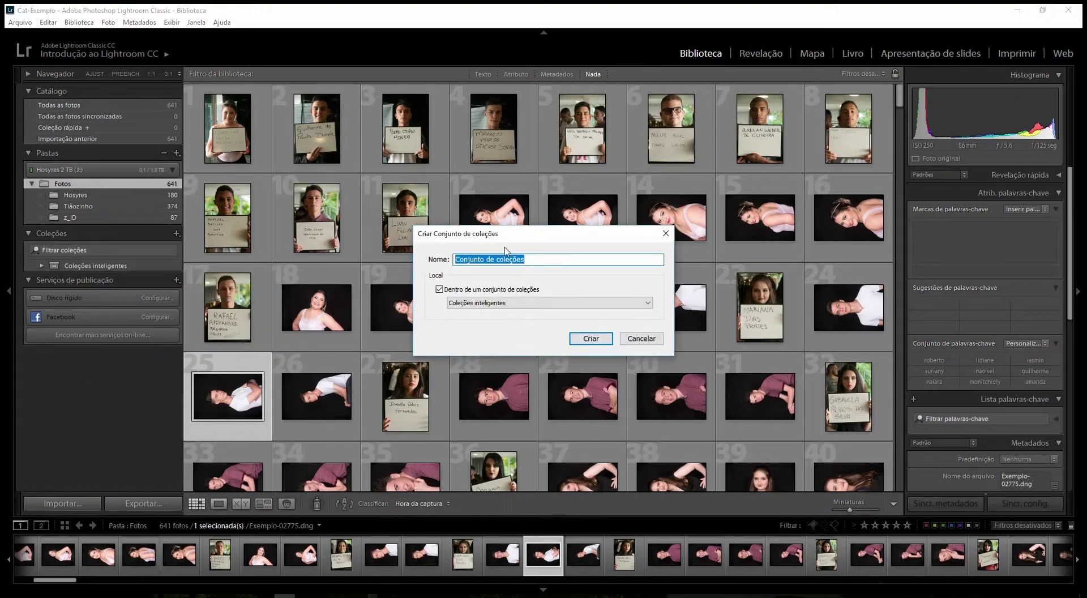
left_click(440, 289)
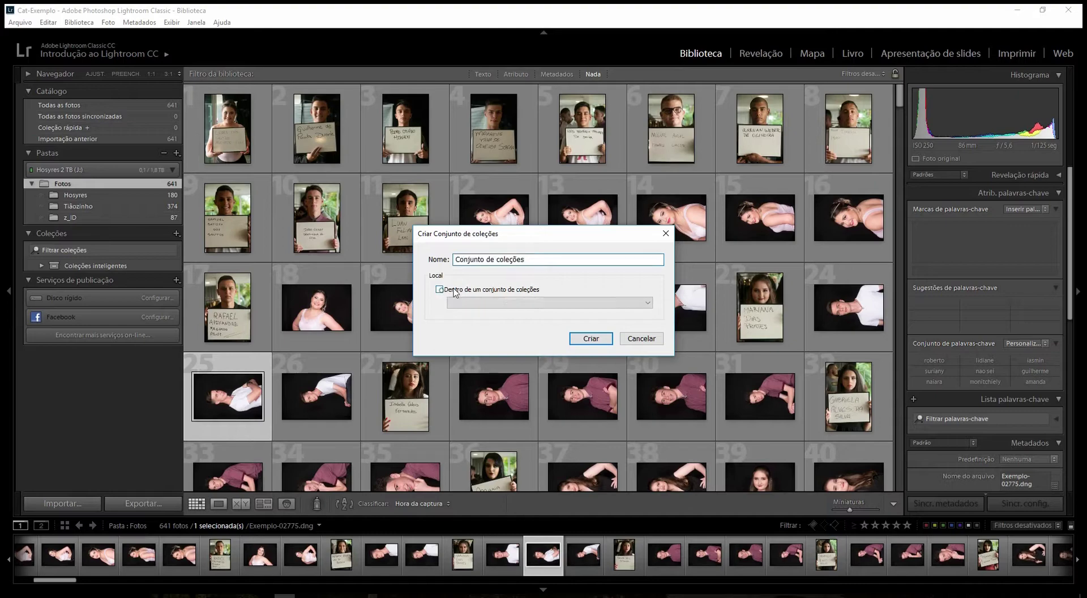
double_click(552, 260)
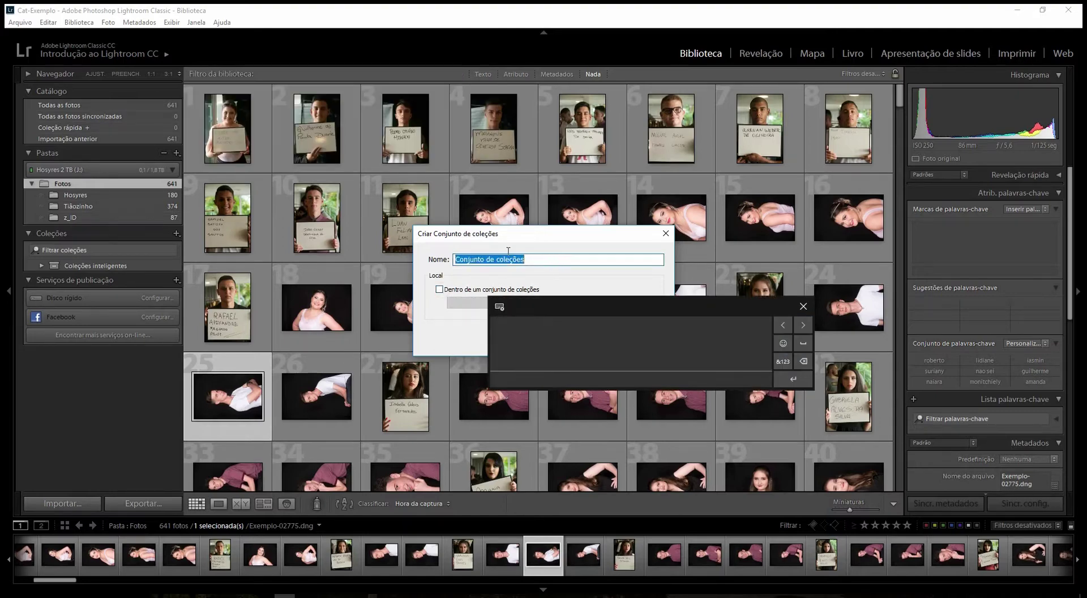
type("F")
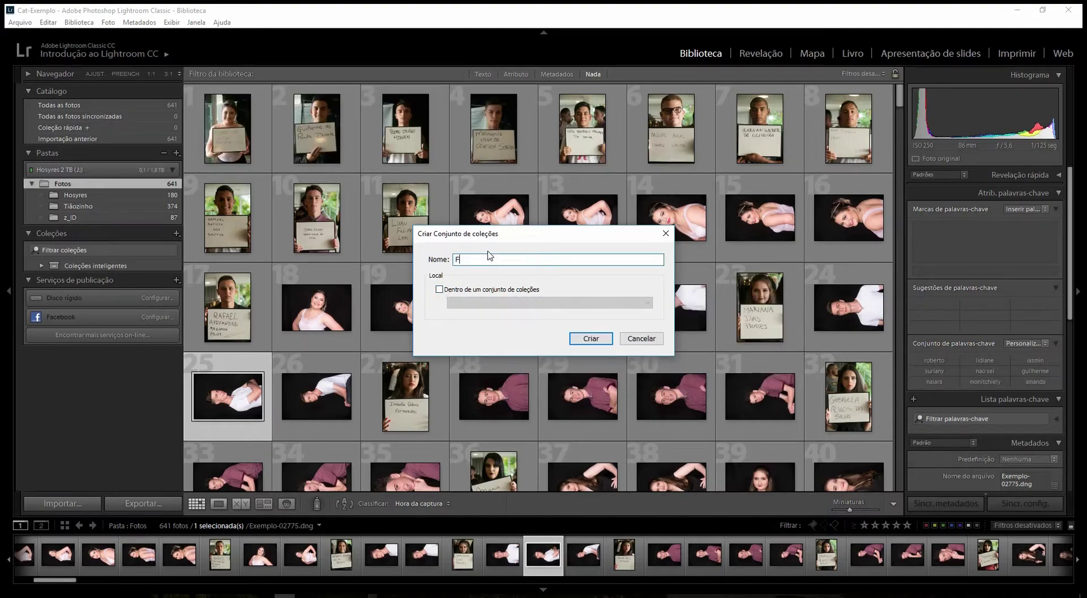
type("oran")
type("mandos")
left_click(583, 339)
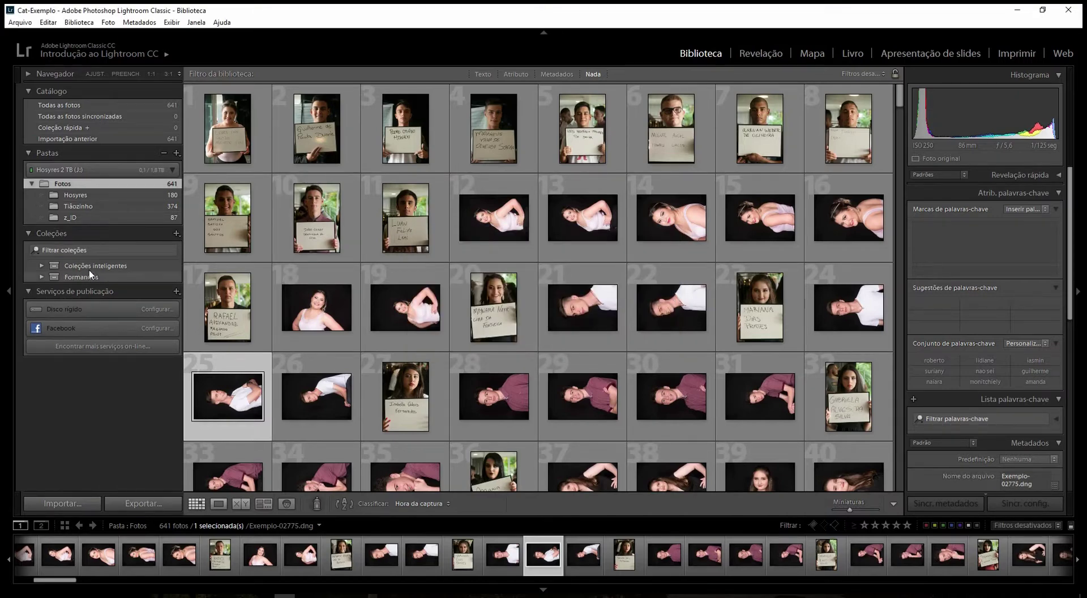
- Create a top-level collection set named Fotógrafos, correcting the mistyped name before saving
right_click(104, 271)
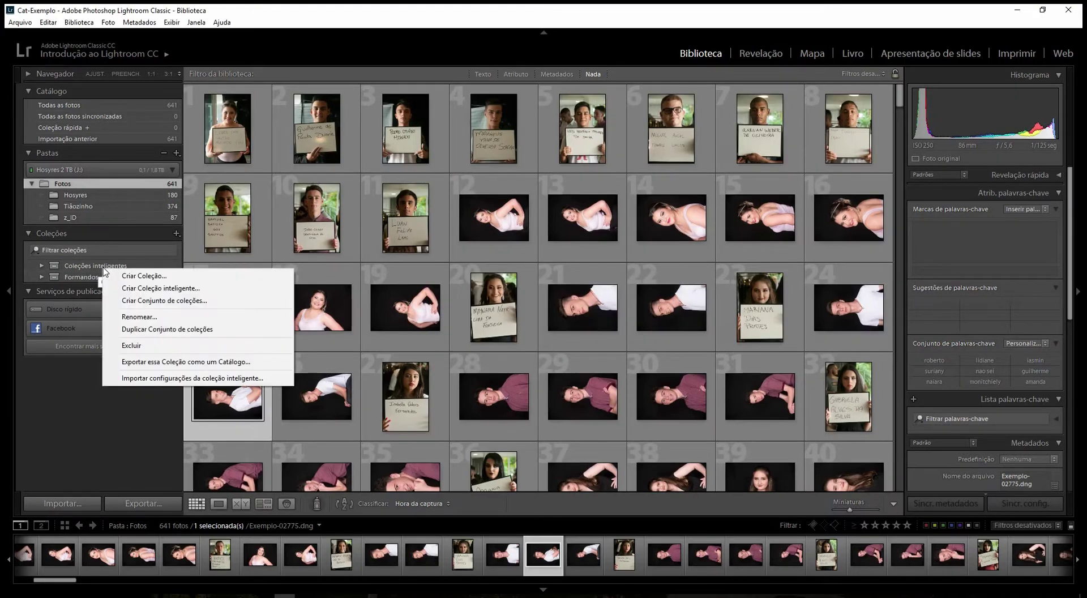
left_click(152, 302)
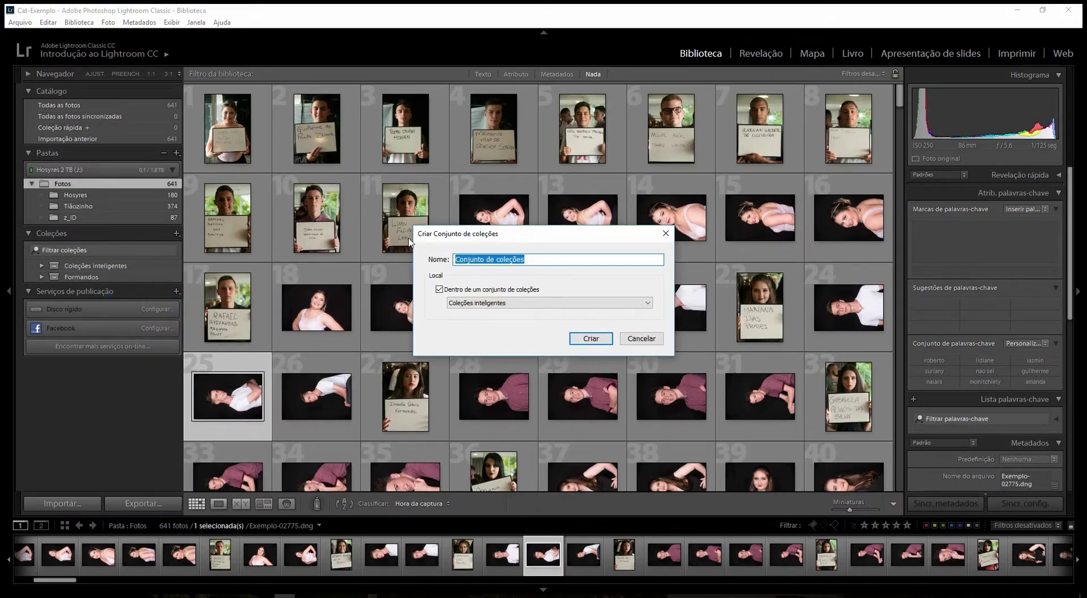
type("Fotógradfoas")
key("BackSpace")
key("BackSpace")
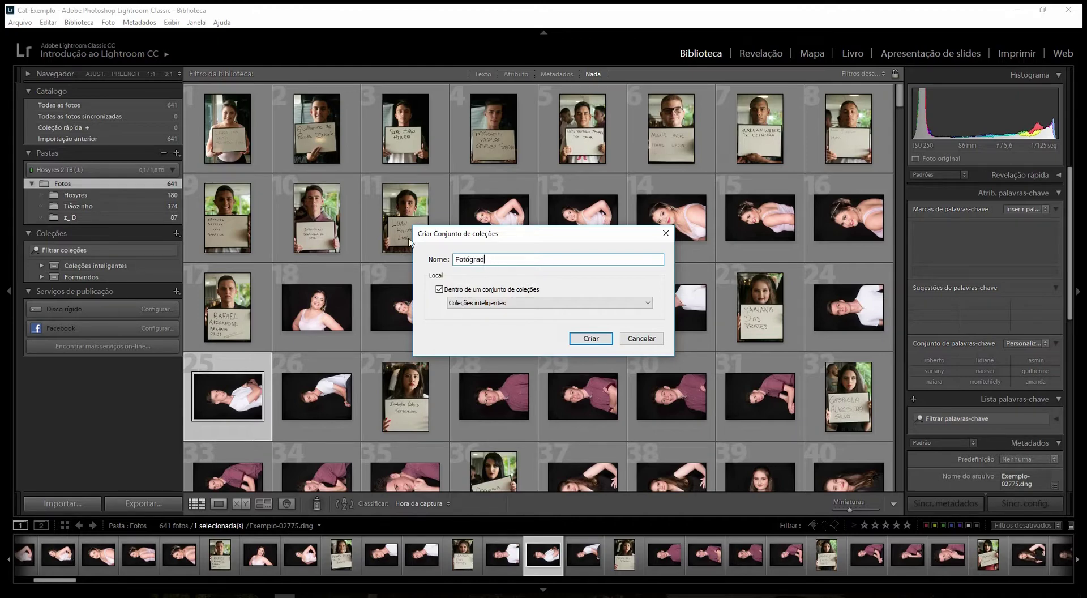
type("s")
left_click(475, 289)
left_click(480, 292)
left_click(482, 291)
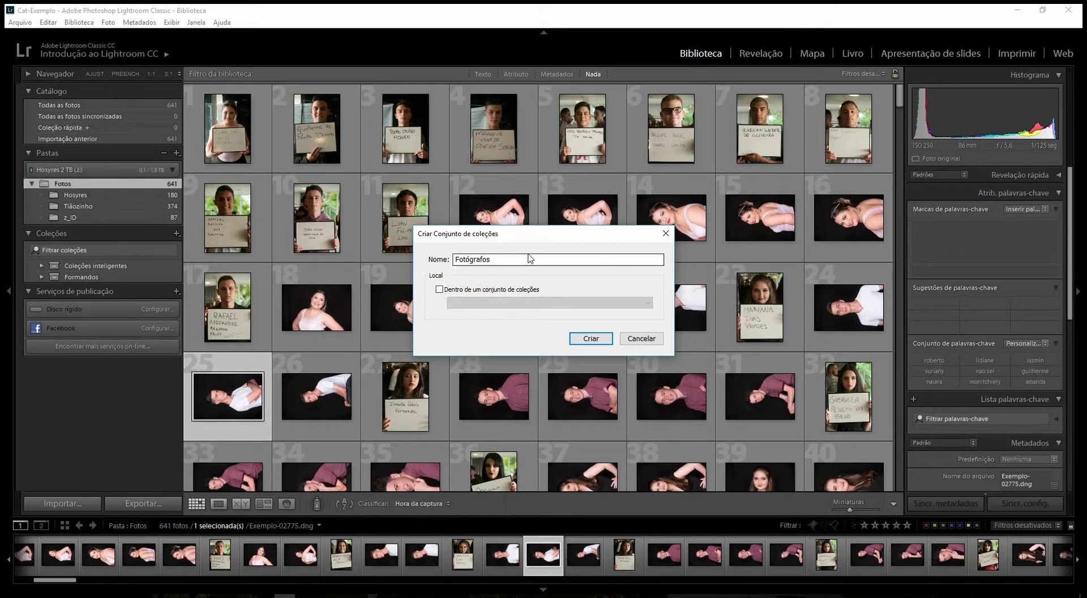
left_click_drag(540, 238, 564, 179)
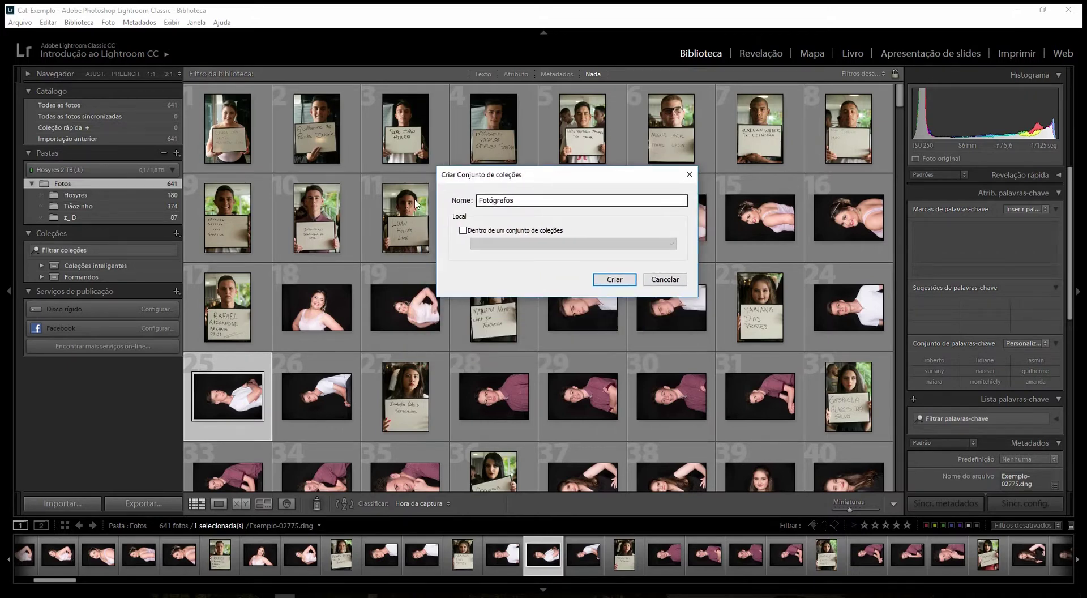
left_click(614, 279)
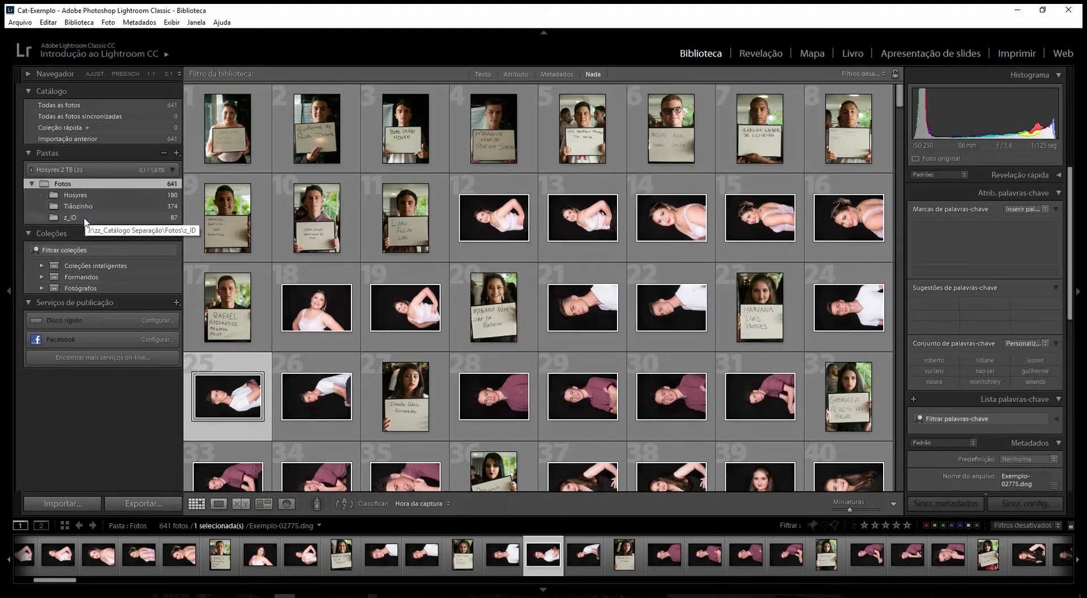
- Create an empty Hosyres collection inside Fotógrafos, without including the selected photo
right_click(96, 291)
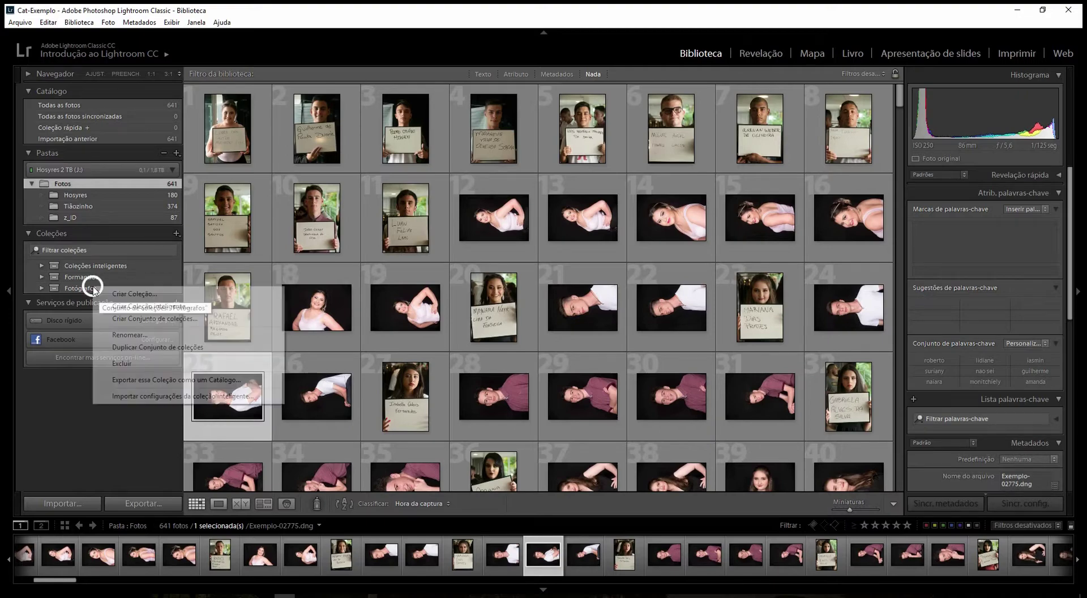
left_click(126, 294)
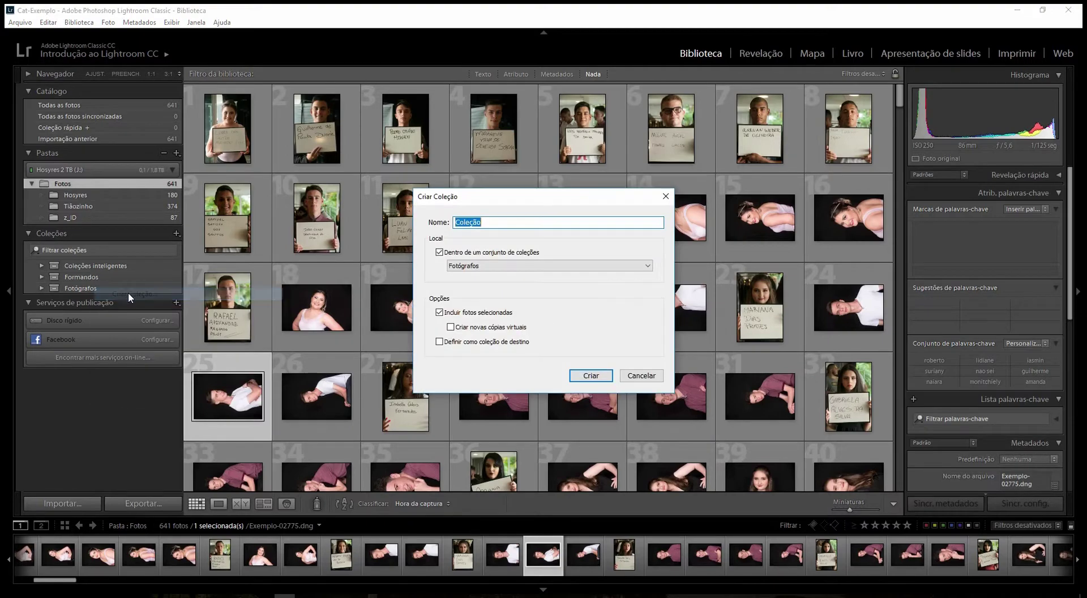
type("Hosyres")
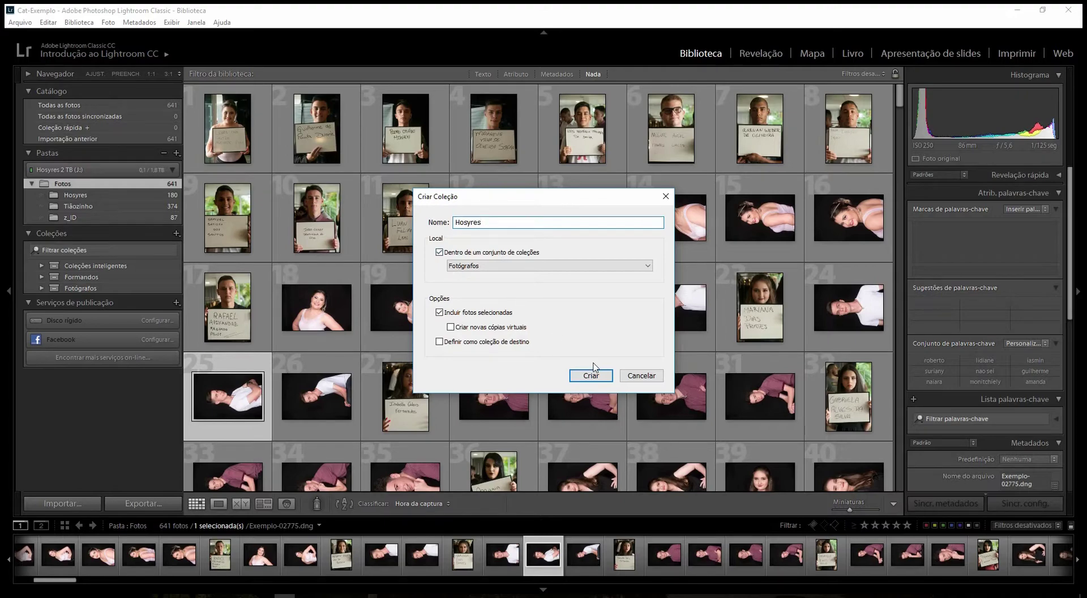
left_click(440, 312)
left_click(589, 376)
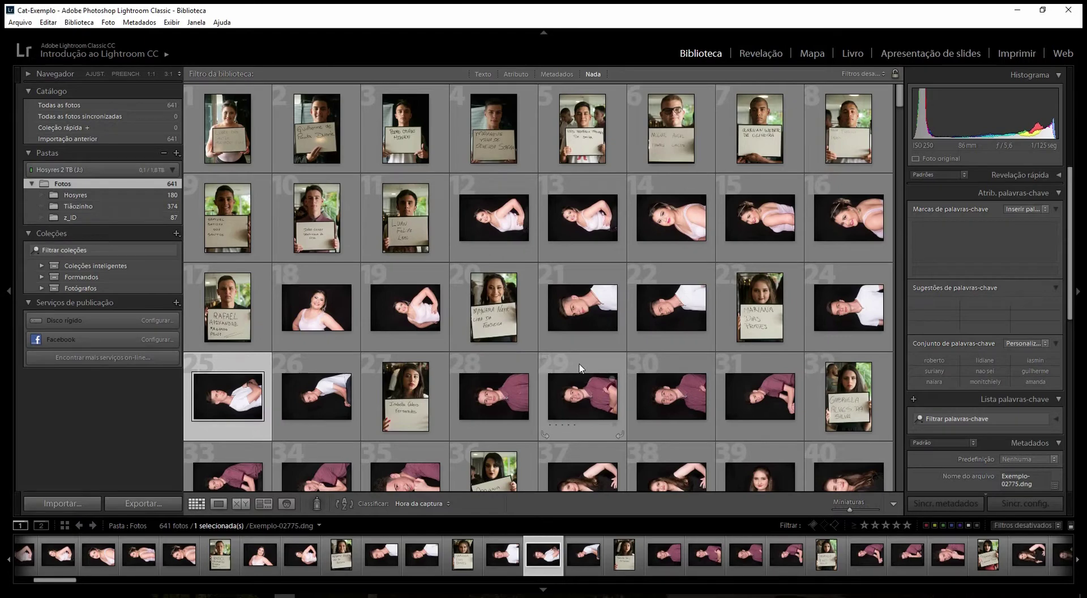
- Create a second empty collection, Tiãozinho, inside the Fotógrafos set
right_click(101, 292)
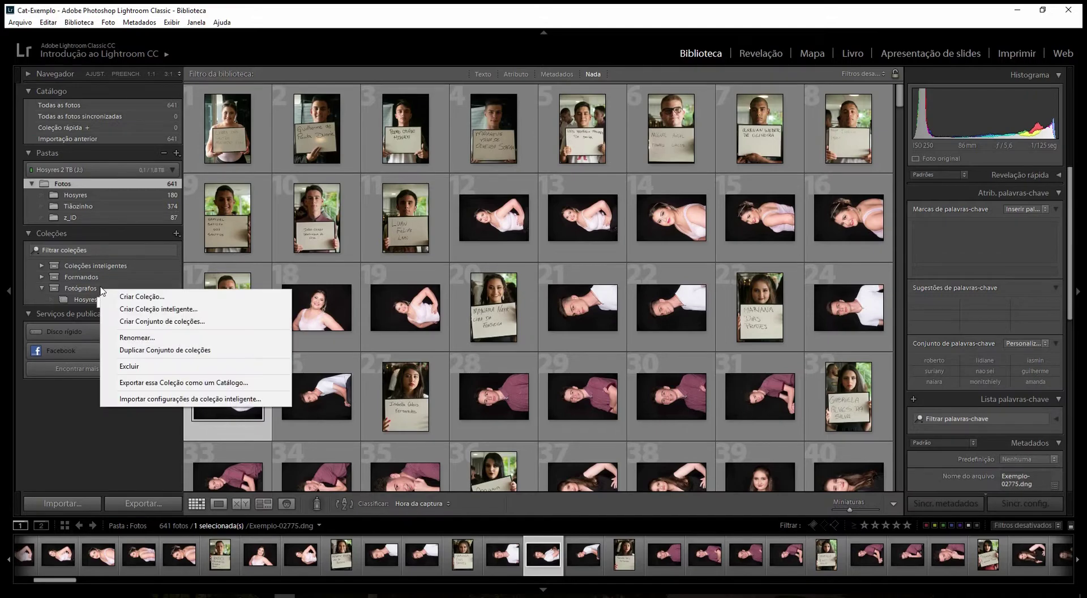
left_click(176, 299)
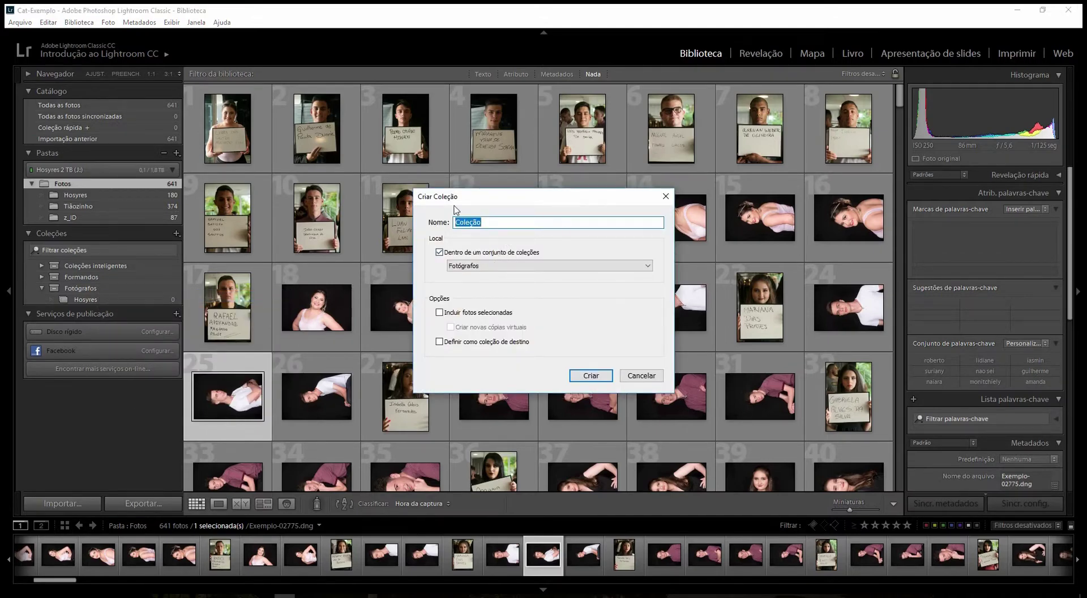
type("Tiãozinho")
left_click(594, 379)
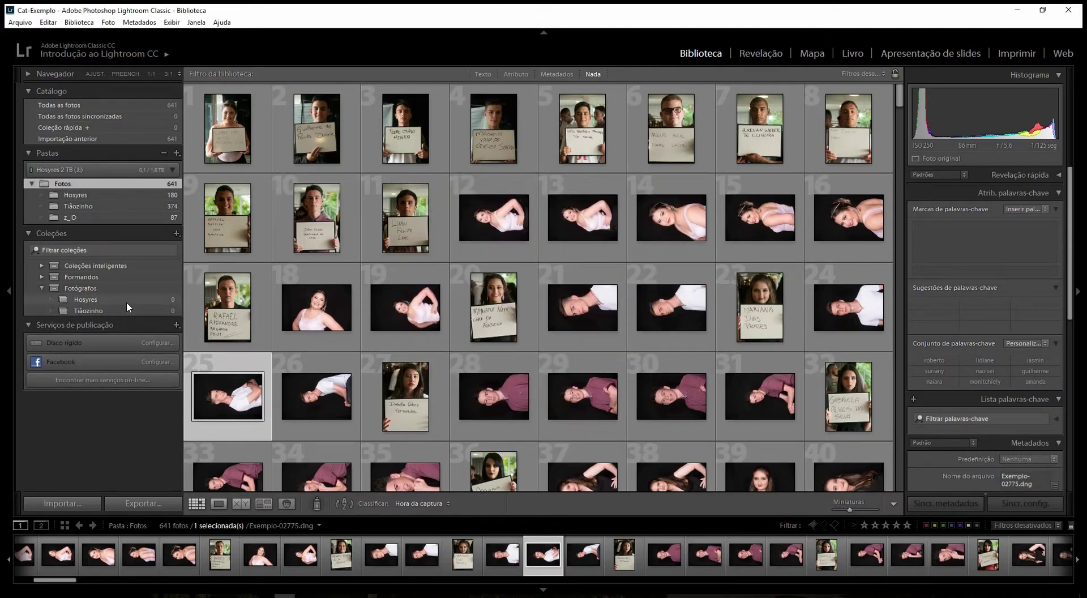
- Add all 180 photos from the Hosyres folder to the Hosyres collection
left_click(84, 196)
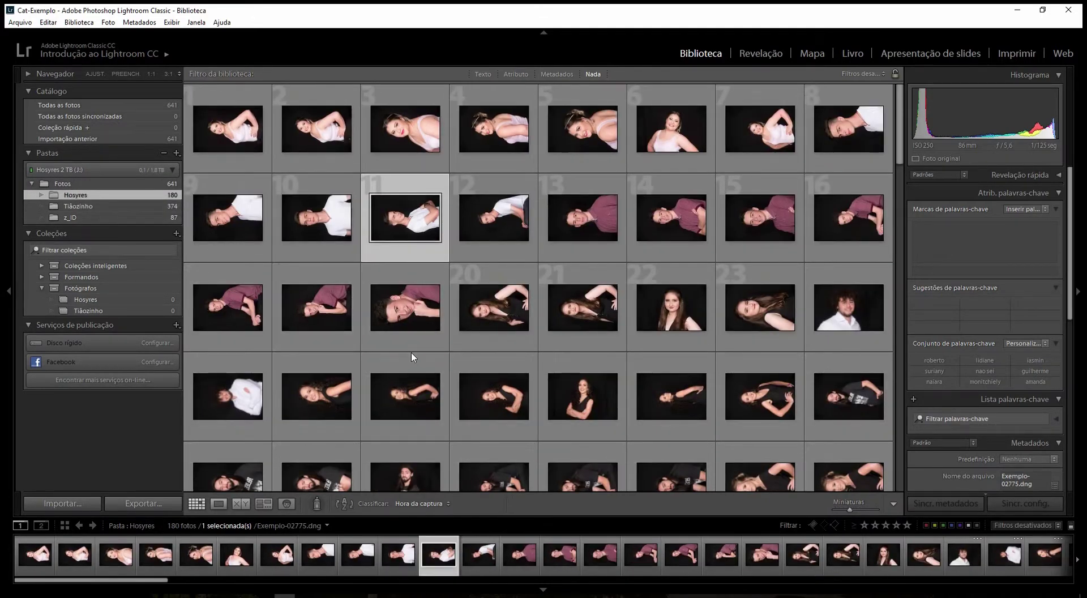
key("ctrl+a")
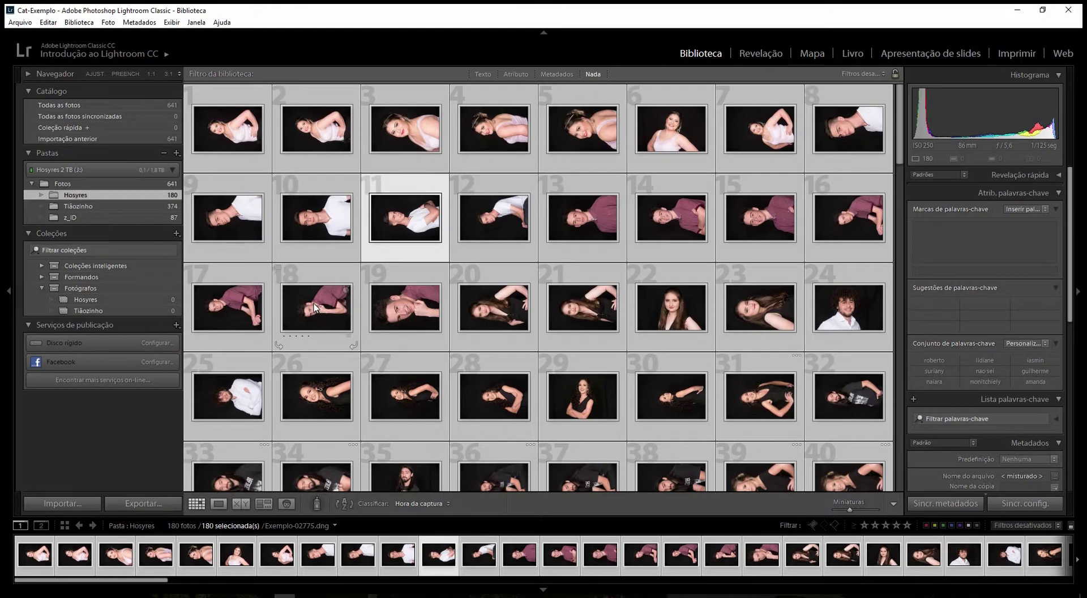
left_click_drag(314, 307, 94, 300)
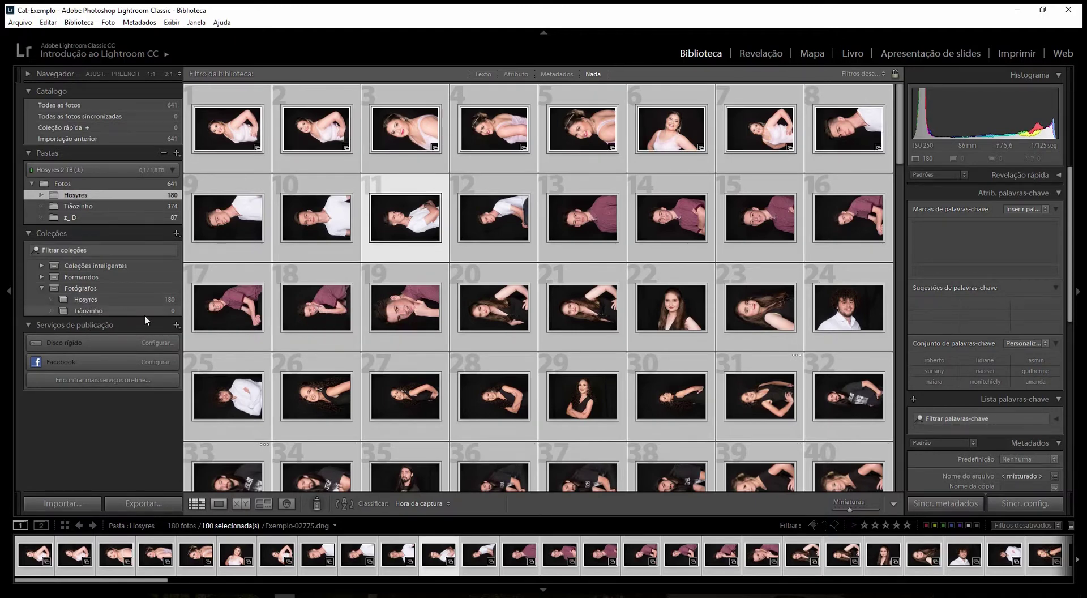
- Add all 374 photos from the Tiãozinho folder to the Tiãozinho collection
left_click(93, 208)
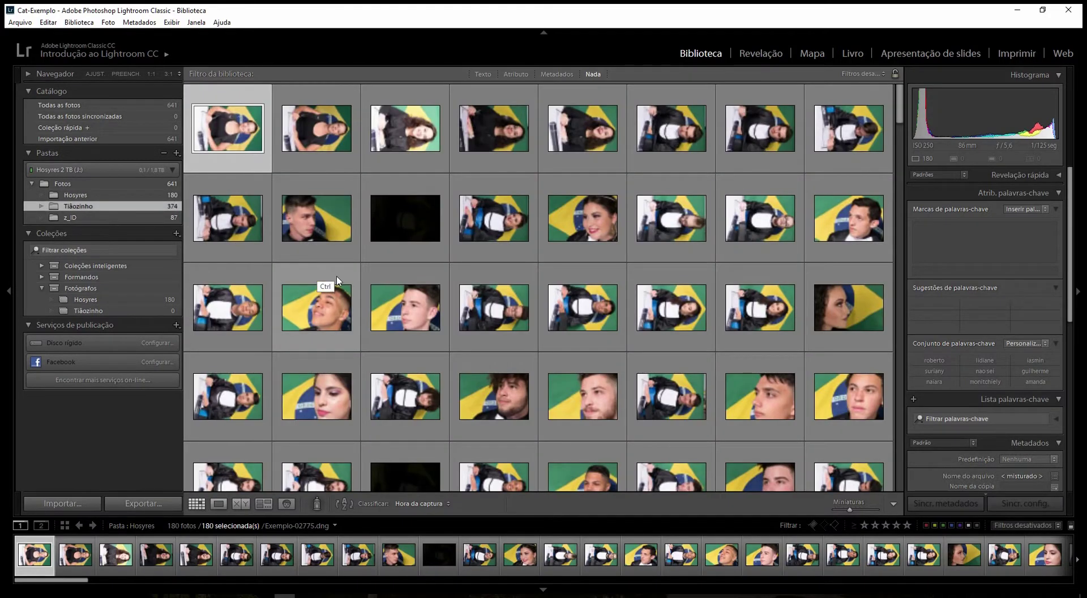
key("ctrl+a")
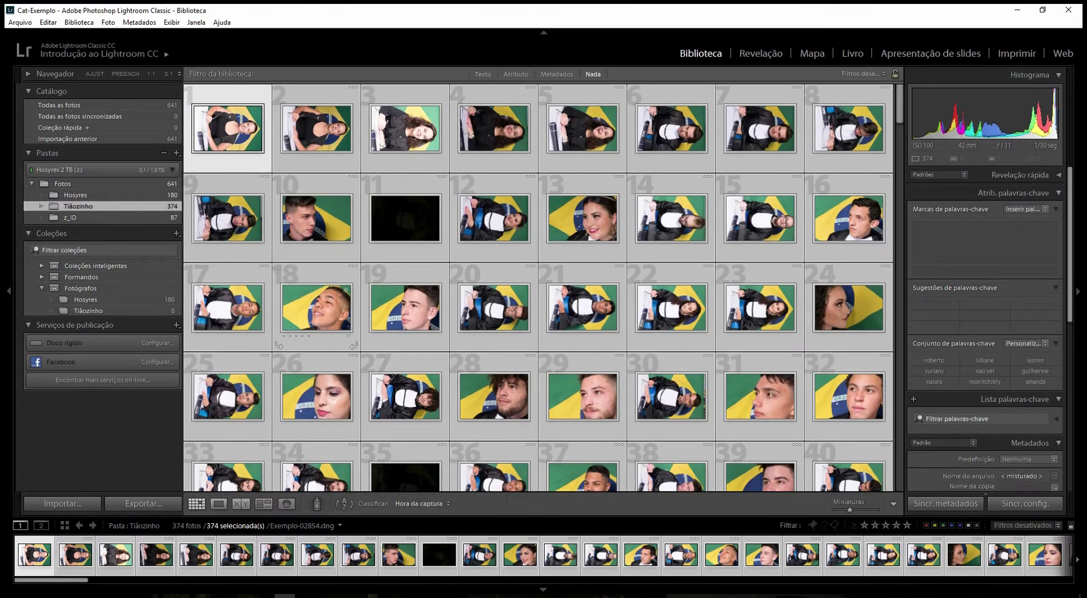
left_click_drag(318, 311, 135, 311)
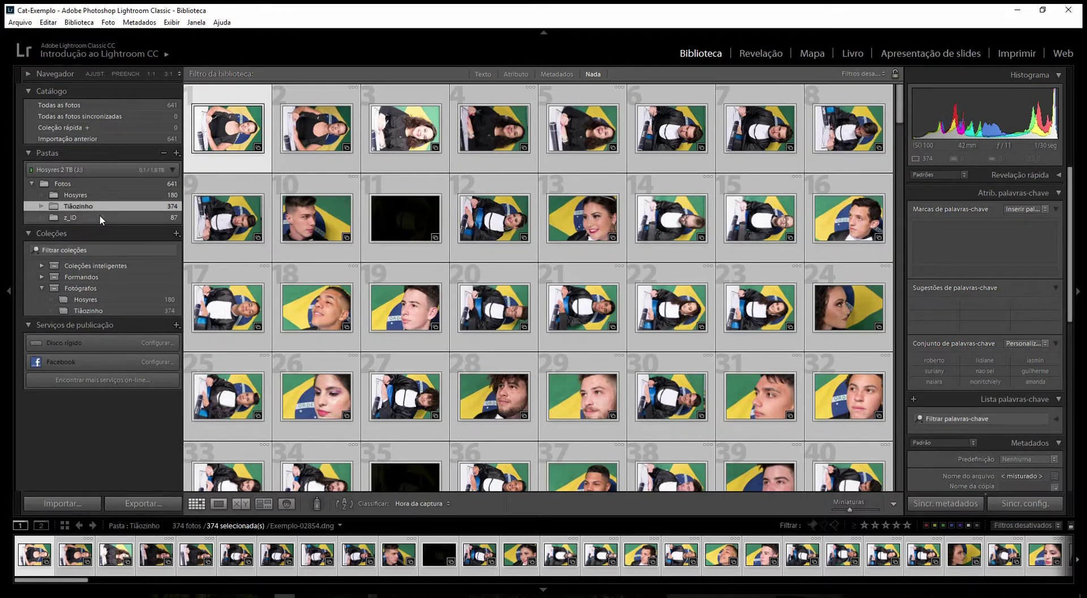
left_click(101, 217)
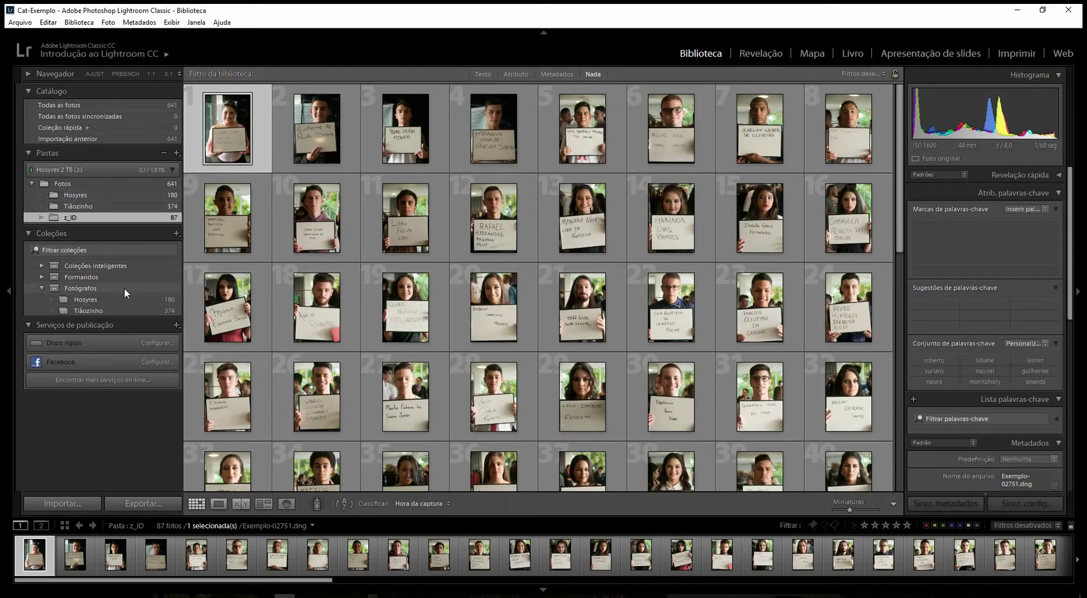
- Create the first graduate's smart collection under Formandos, matching Keywords containing her first name
left_click(45, 288)
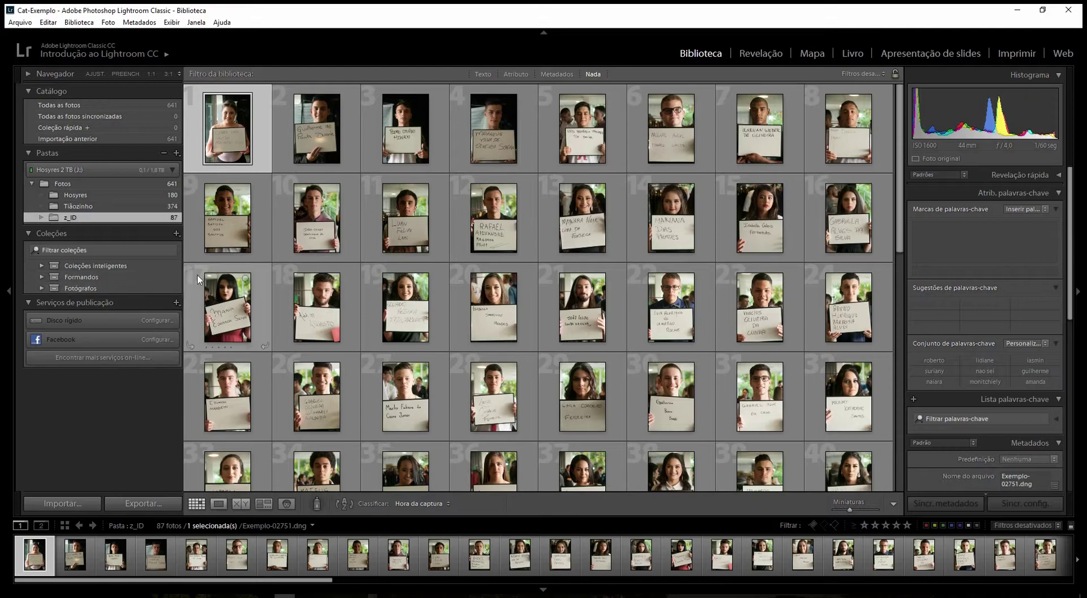
left_click(218, 502)
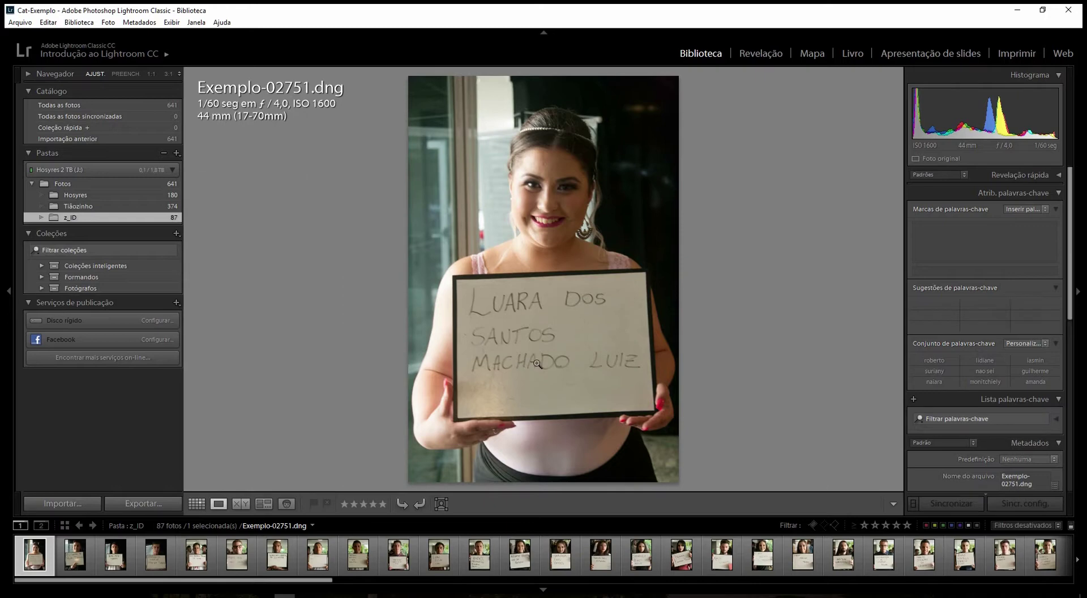
right_click(97, 279)
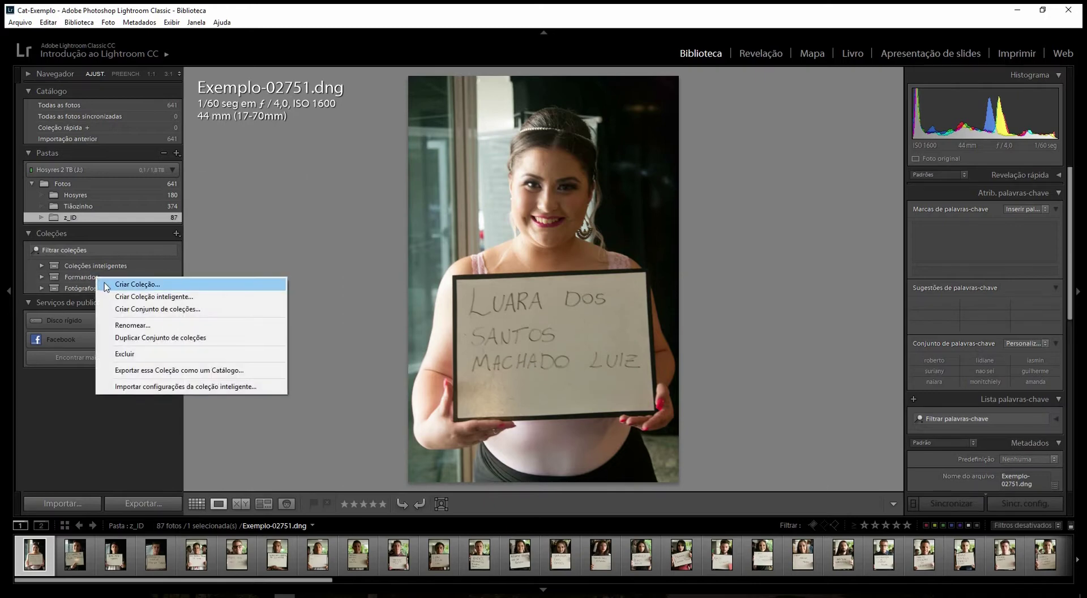
left_click(130, 297)
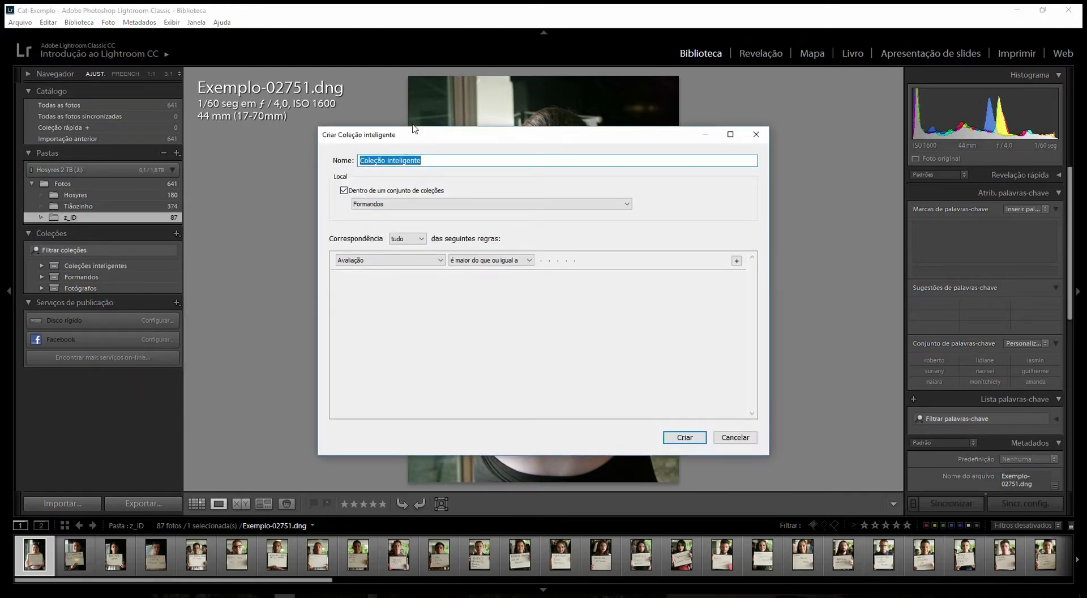
left_click_drag(432, 139, 820, 112)
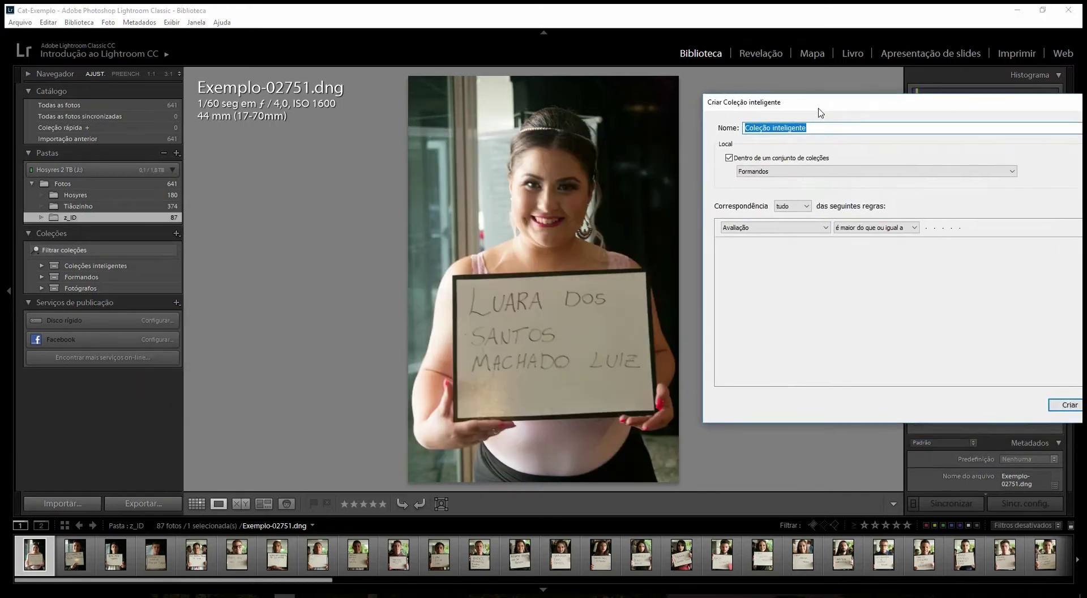
left_click(761, 234)
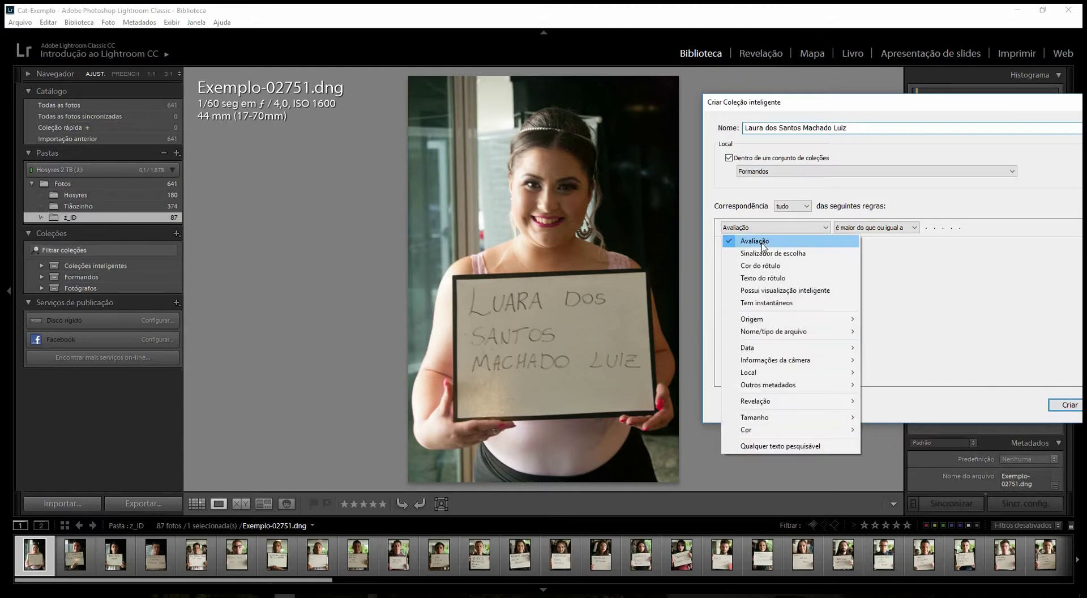
mouse_move(790, 390)
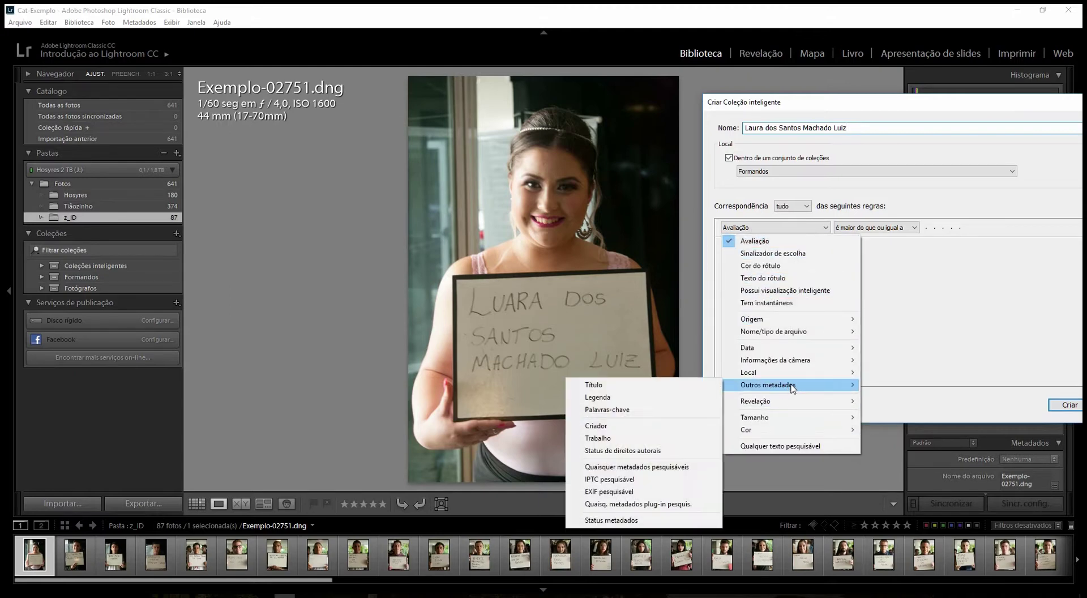
left_click(661, 412)
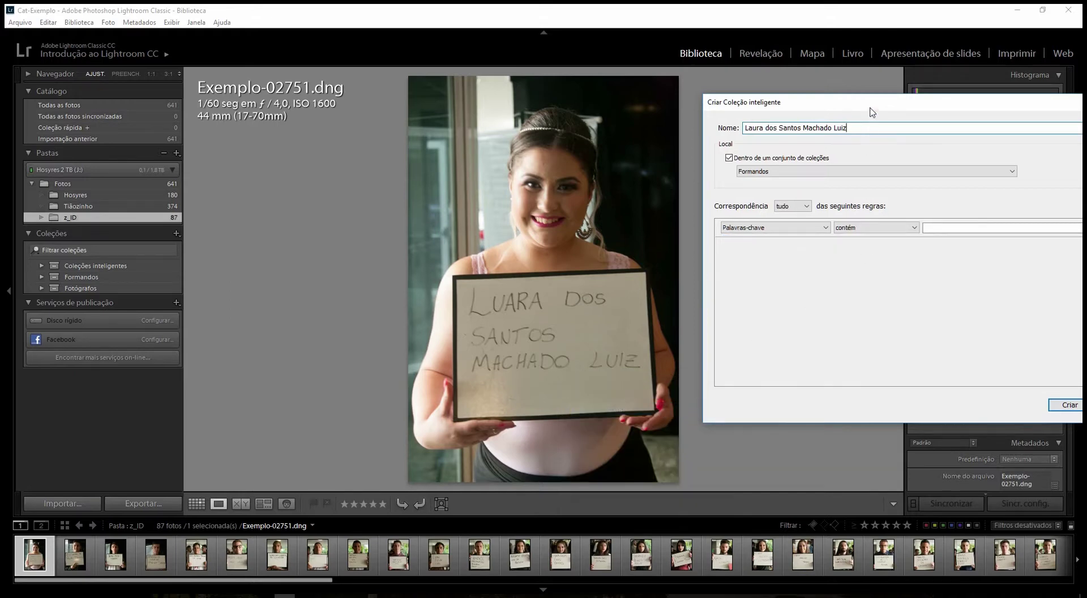
left_click(767, 198)
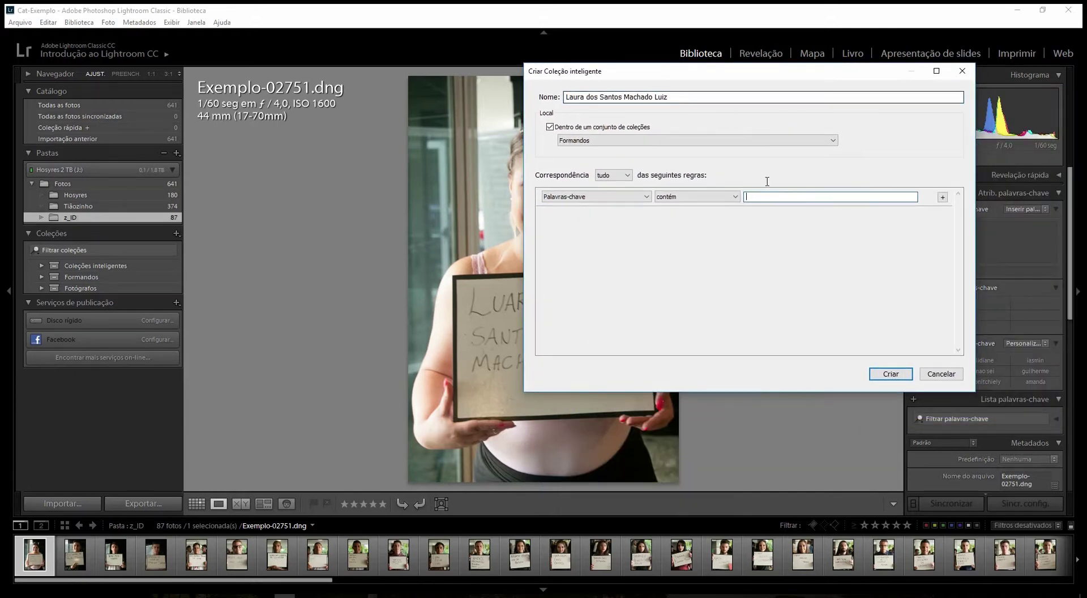
left_click_drag(710, 72, 793, 80)
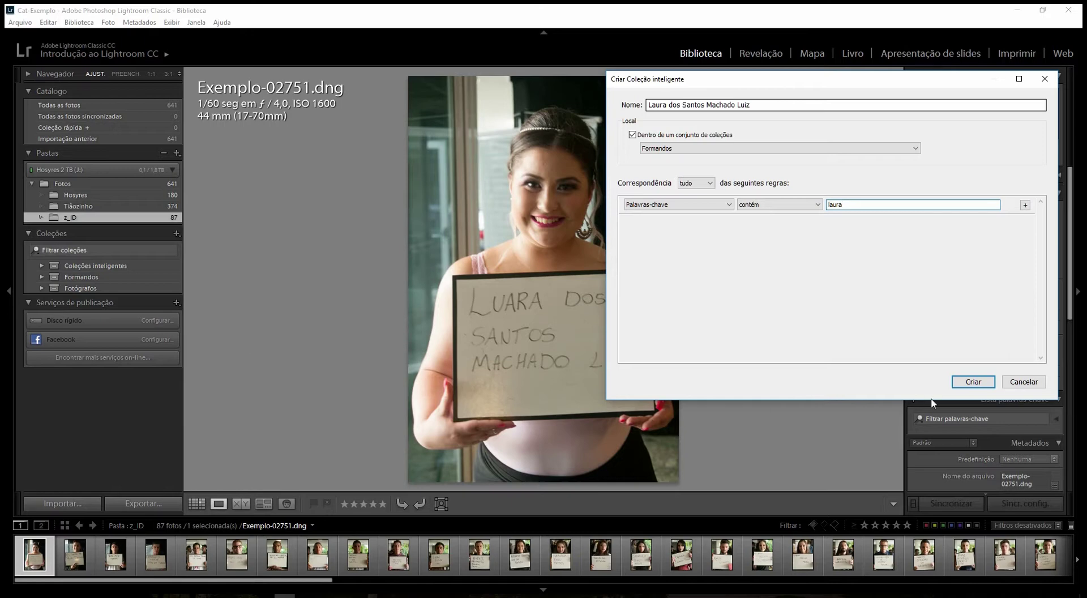
left_click(972, 381)
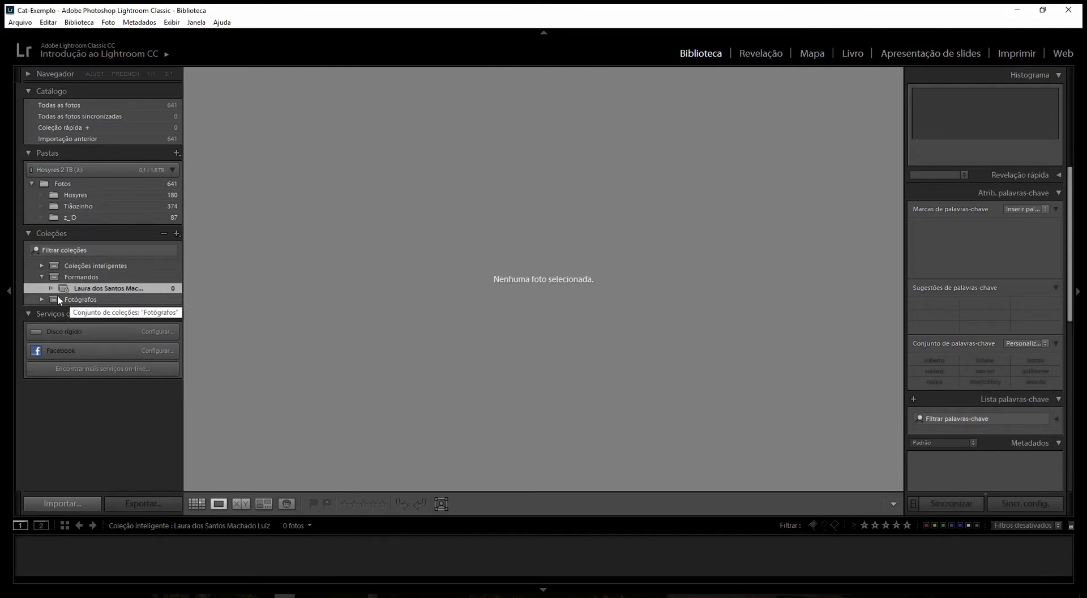
- Add a second graduate's smart collection, with the keyword rule changed to that graduate's first name
left_click(42, 300)
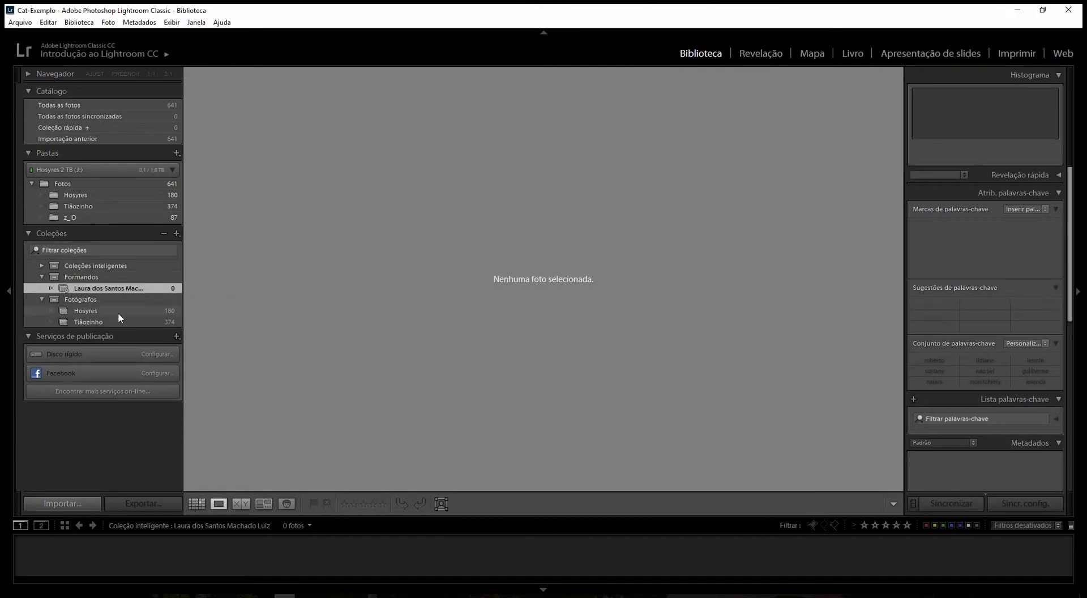
left_click(91, 218)
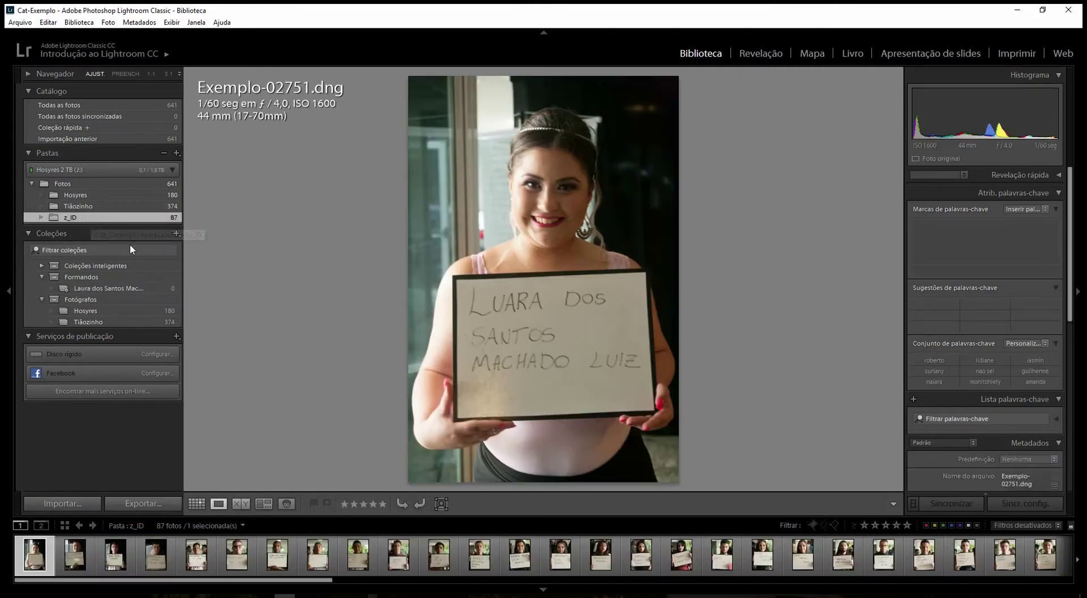
left_click(89, 556)
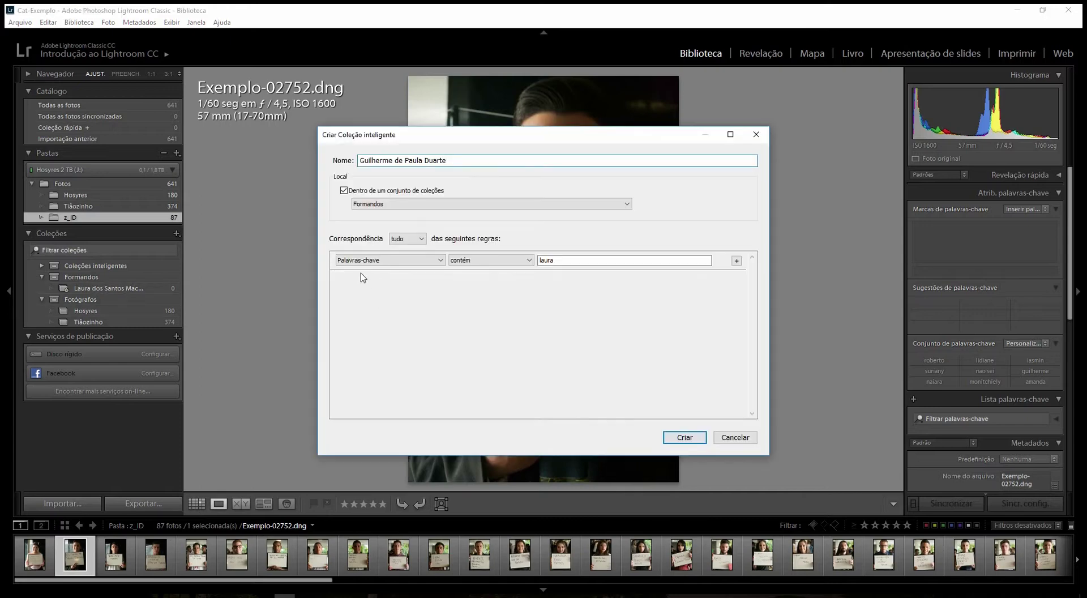
left_click_drag(486, 134, 440, 101)
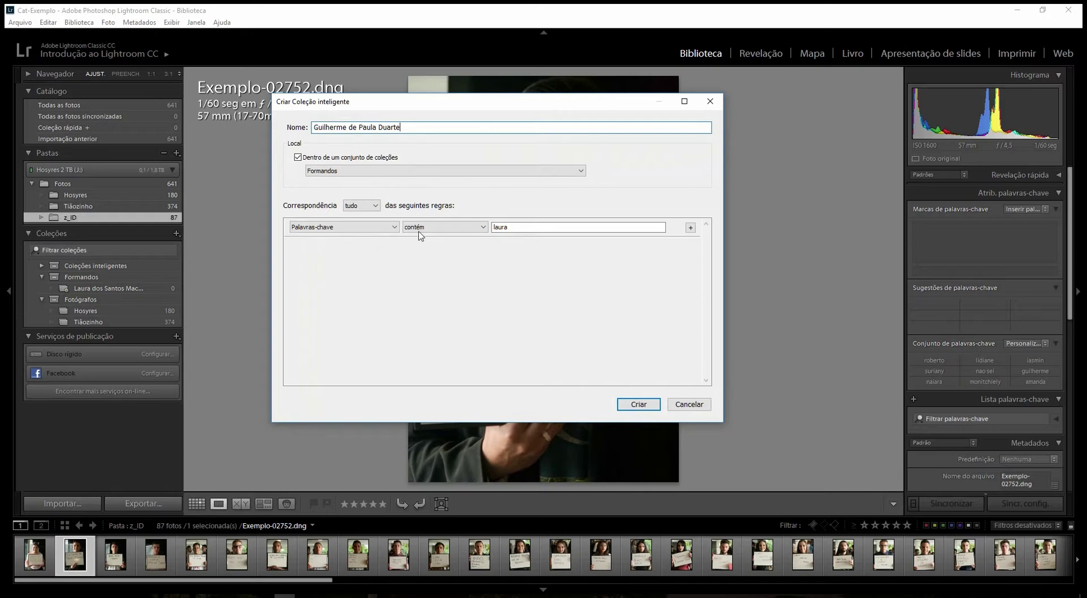
double_click(528, 228)
type("guilherme")
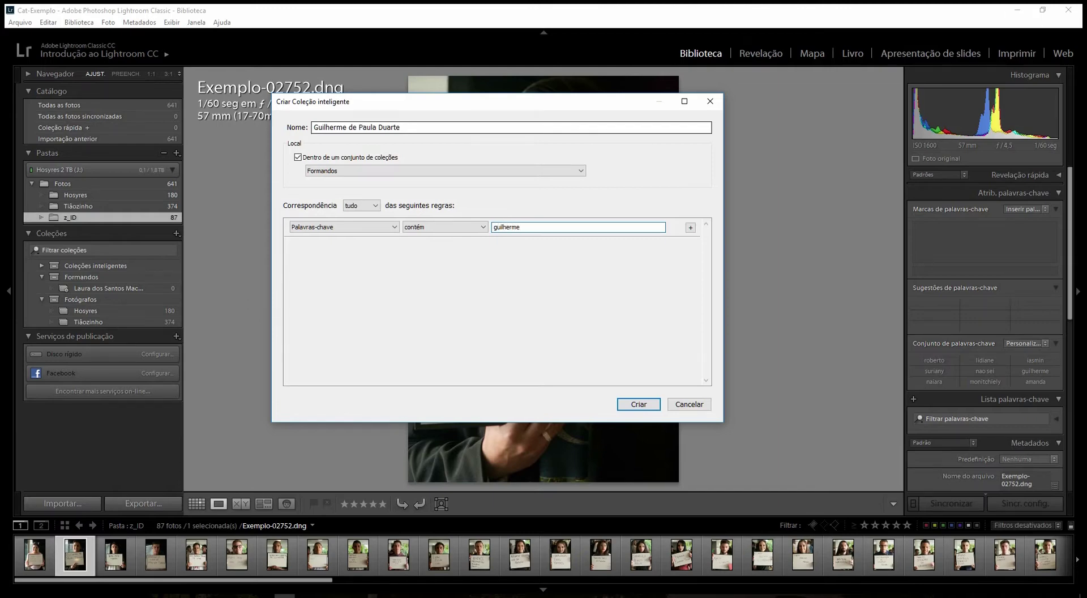
left_click(637, 403)
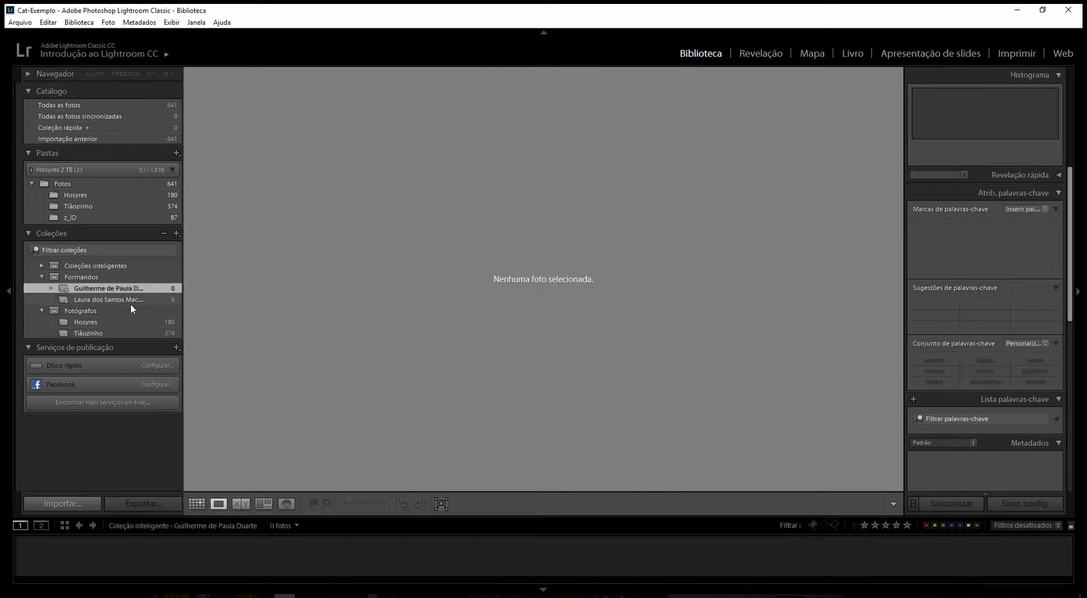
- Create a third graduate's smart collection whose Keywords contains value is the start of her name
left_click(79, 216)
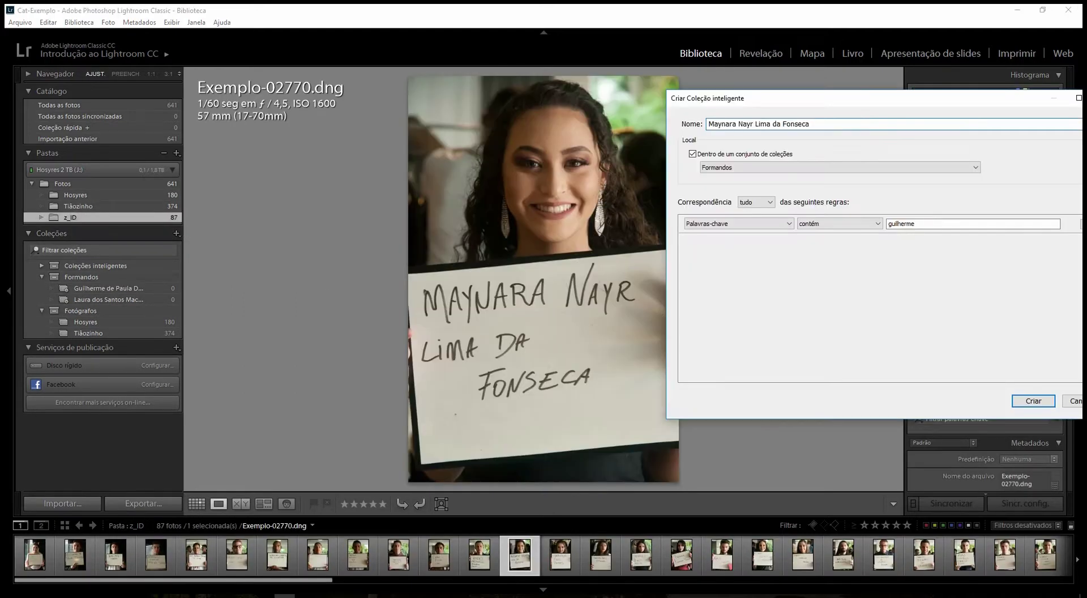
left_click_drag(824, 101, 665, 27)
left_click(786, 150)
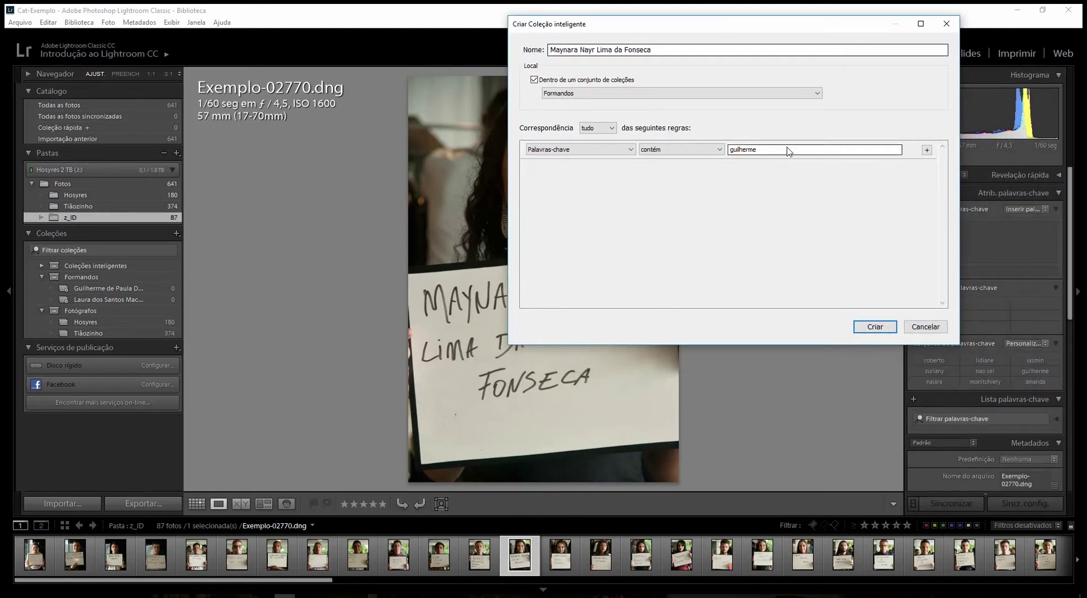
double_click(789, 147)
type("may")
left_click(875, 327)
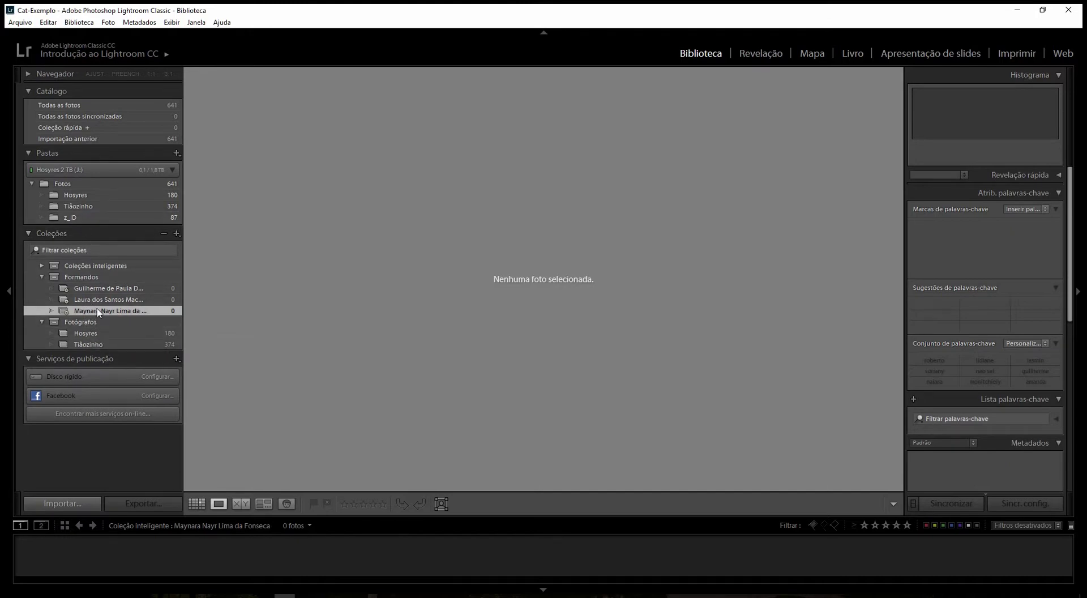
- Start a new smart collection for the graduate shown in photo Exemplo-02773.dng
left_click(97, 215)
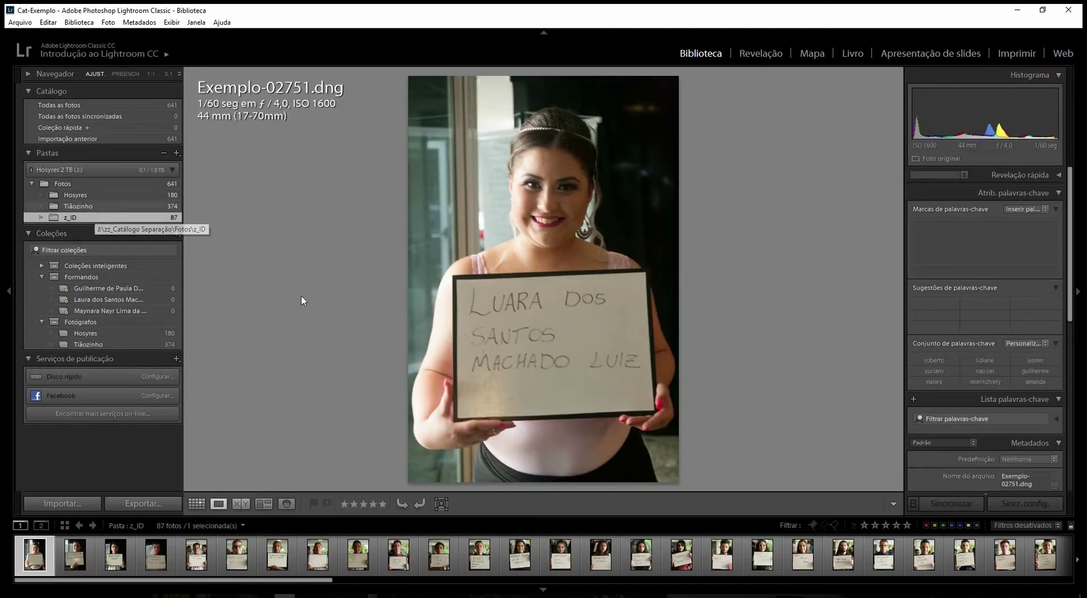
left_click(560, 558)
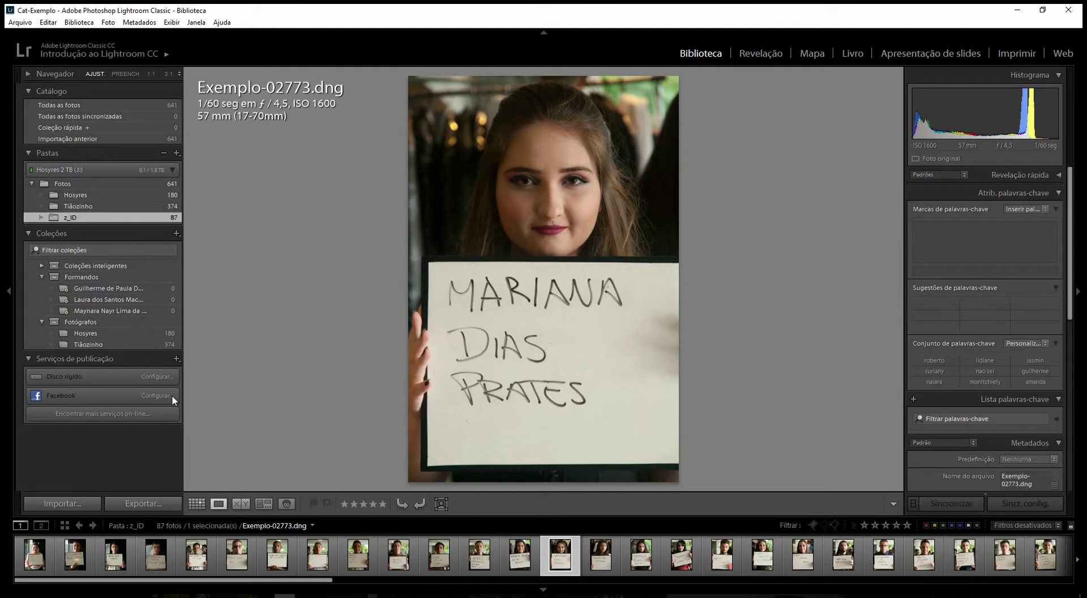
right_click(124, 300)
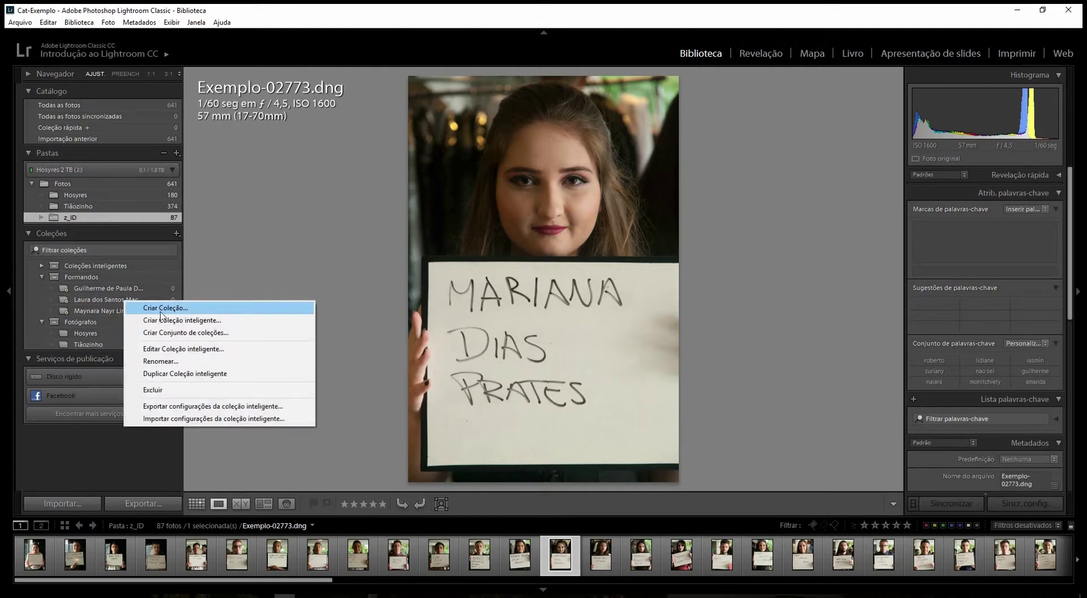
left_click(214, 324)
type("es")
left_click_drag(801, 175, 524, 131)
double_click(649, 250)
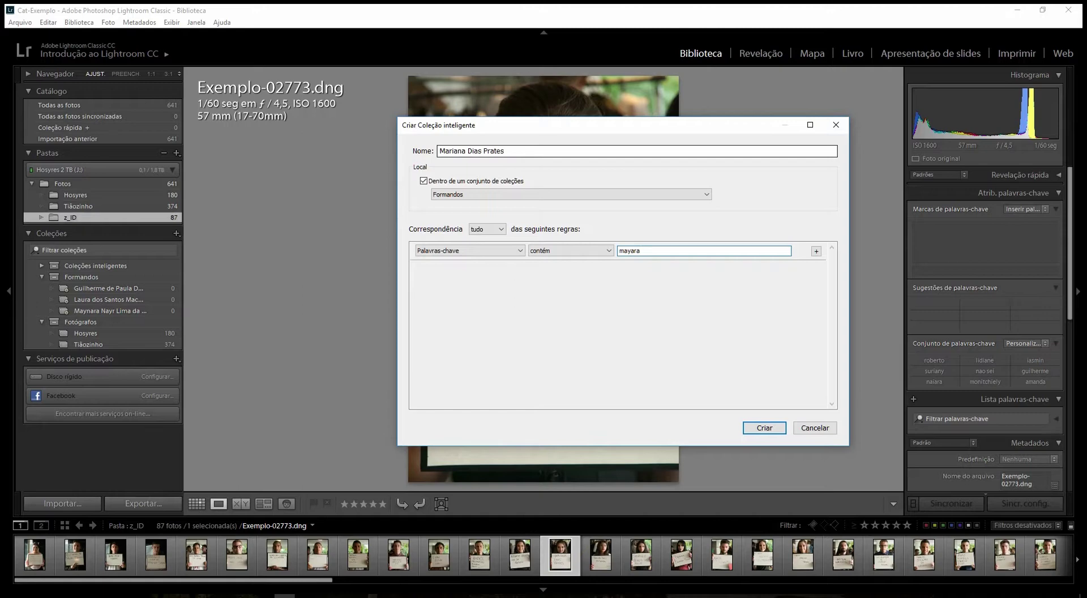
- Replace the first name in the collection's title with the graduate's, check the keyword rule, and create it
left_click(465, 152)
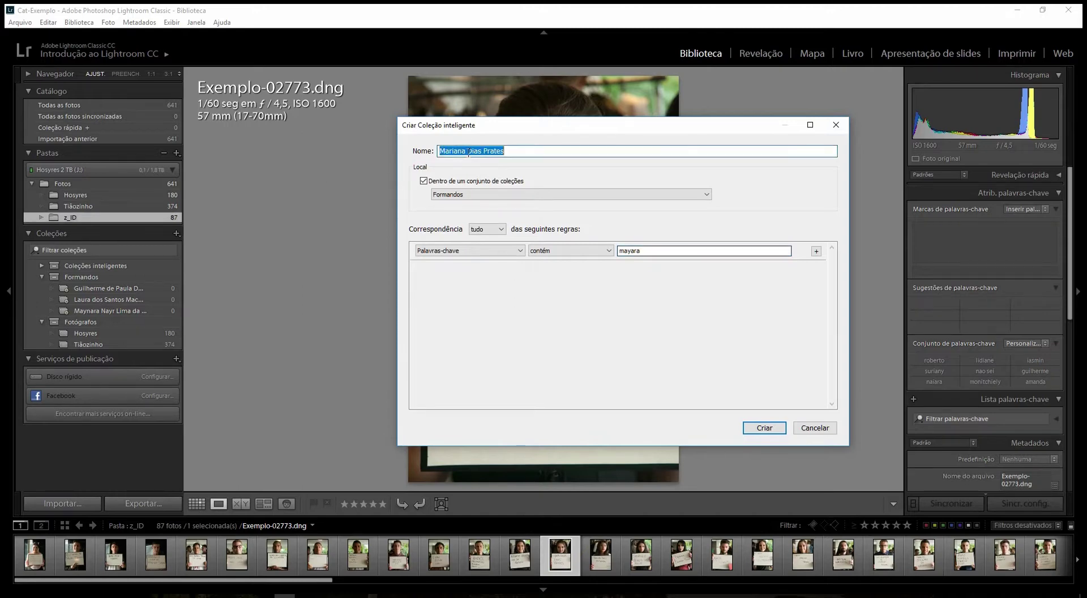
left_click(467, 151)
key("ctrl+shift+Left")
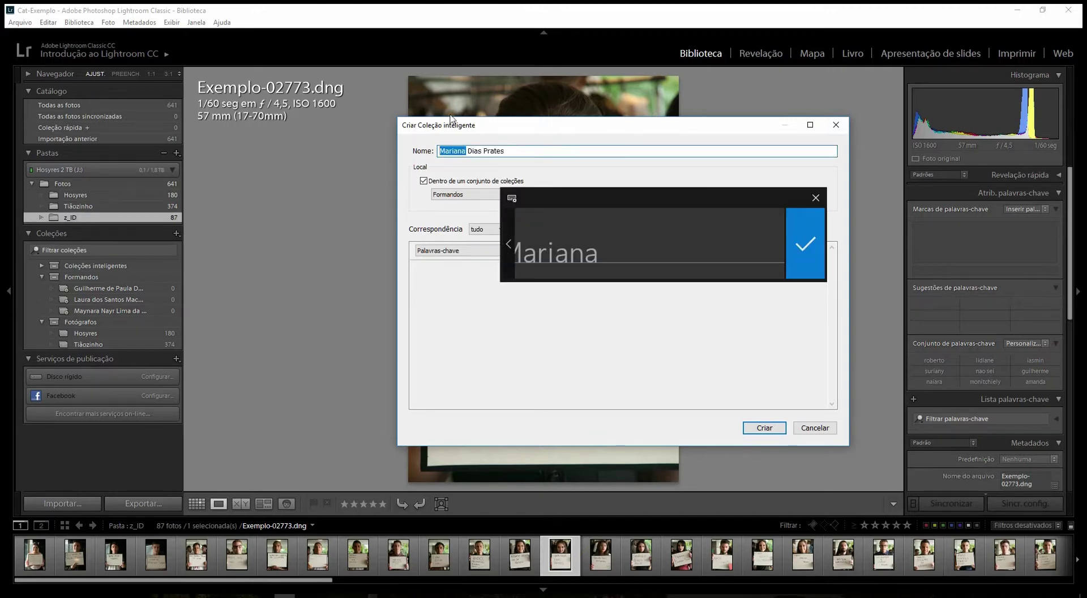
type("Mayara")
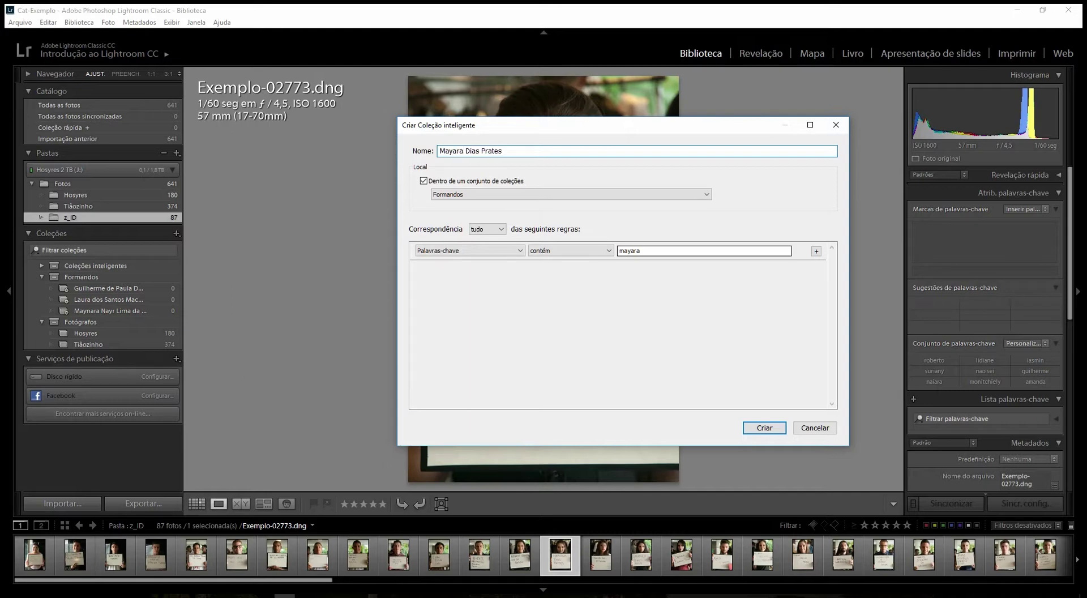
left_click(630, 252)
left_click(631, 253)
double_click(632, 253)
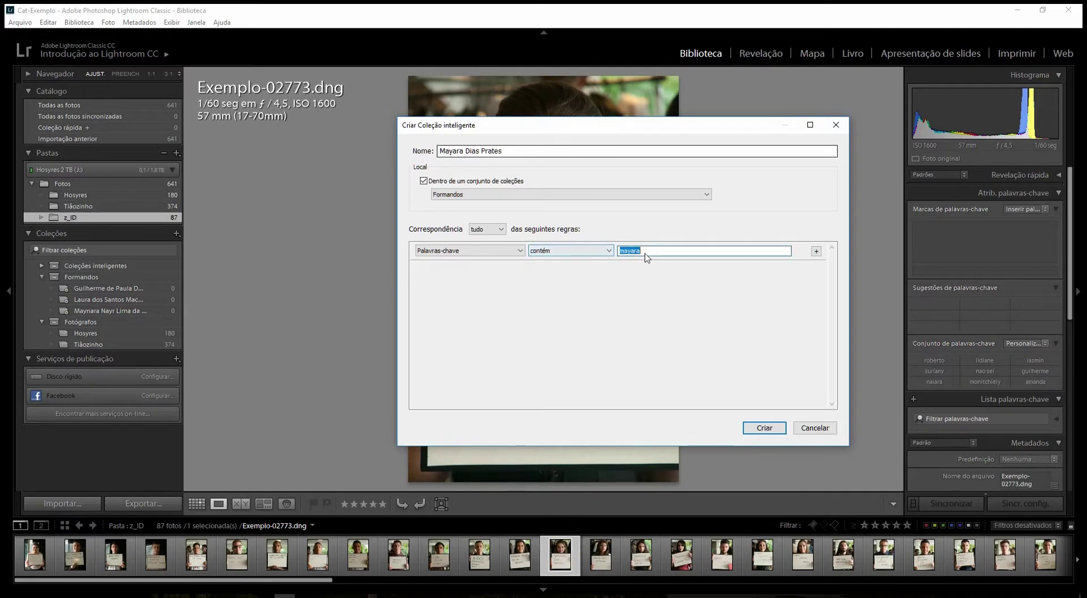
left_click(646, 251)
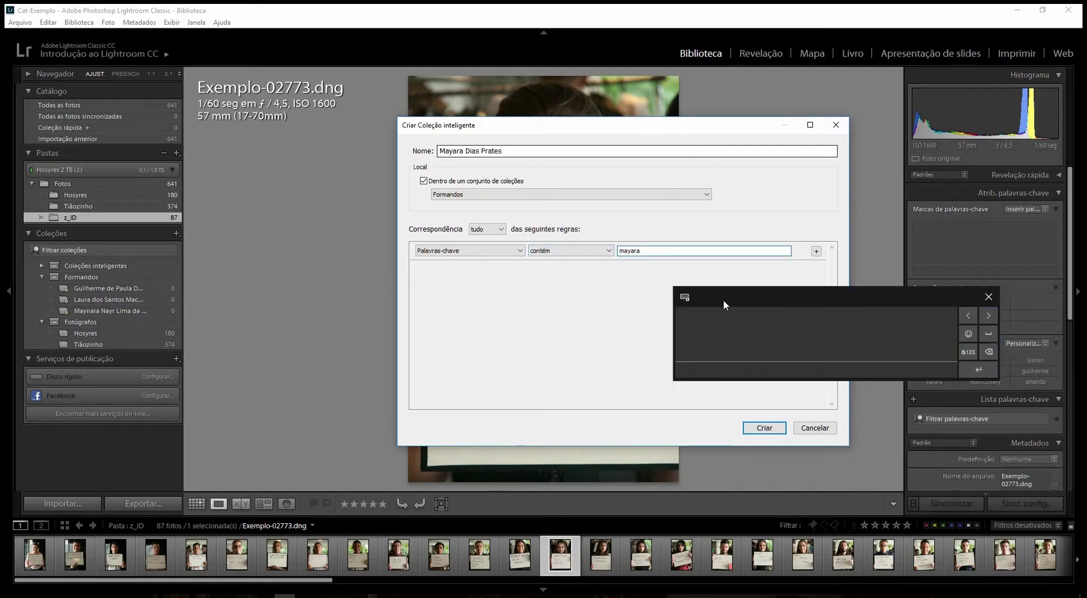
left_click(766, 429)
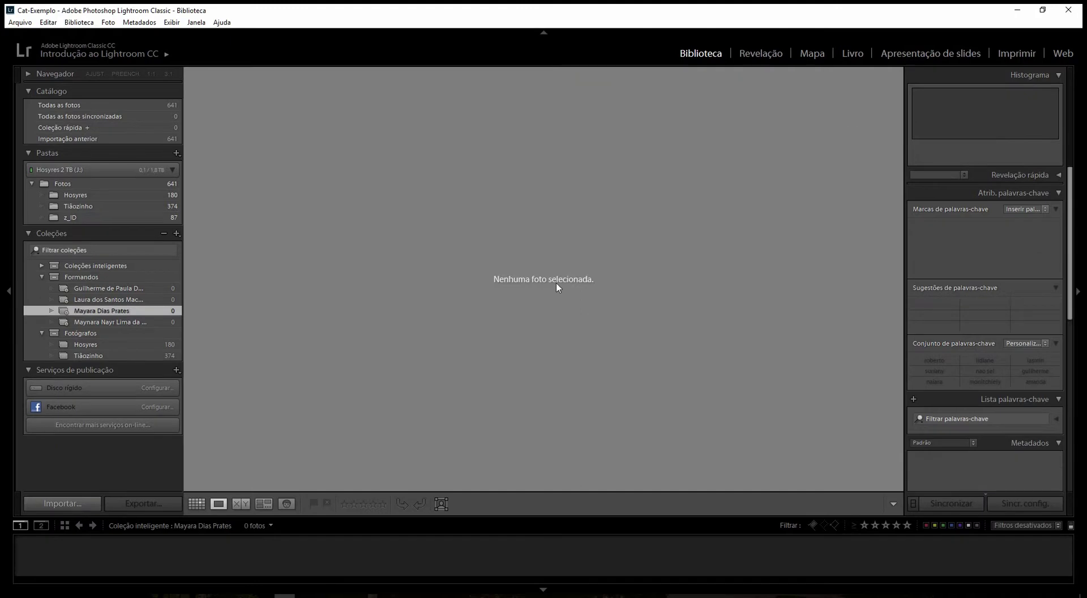
- Review the new smart collection's keyword rule options and save it unchanged
right_click(134, 312)
left_click(177, 356)
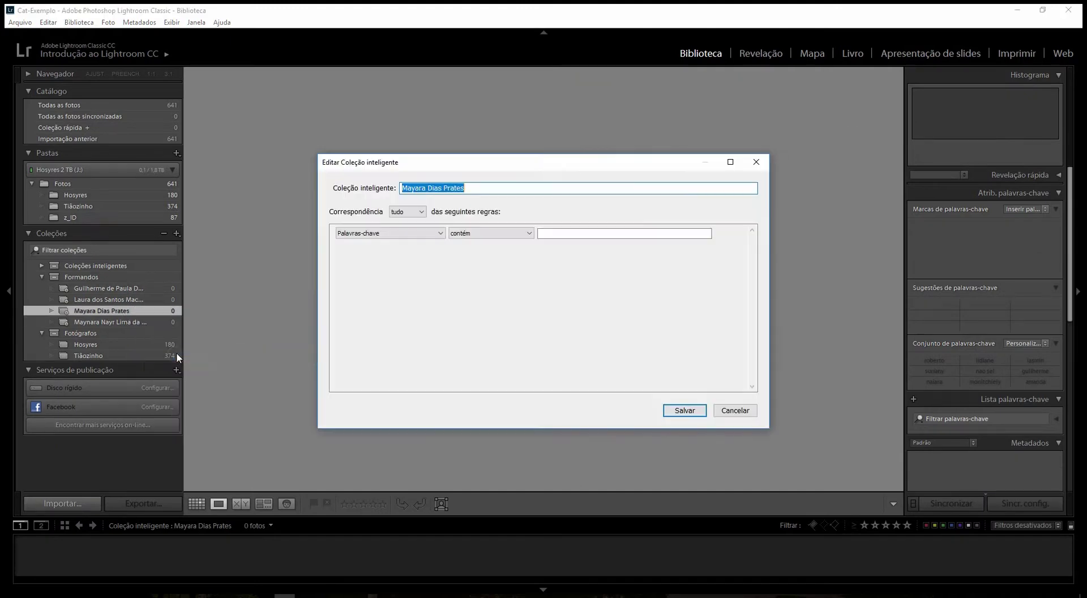
left_click(475, 236)
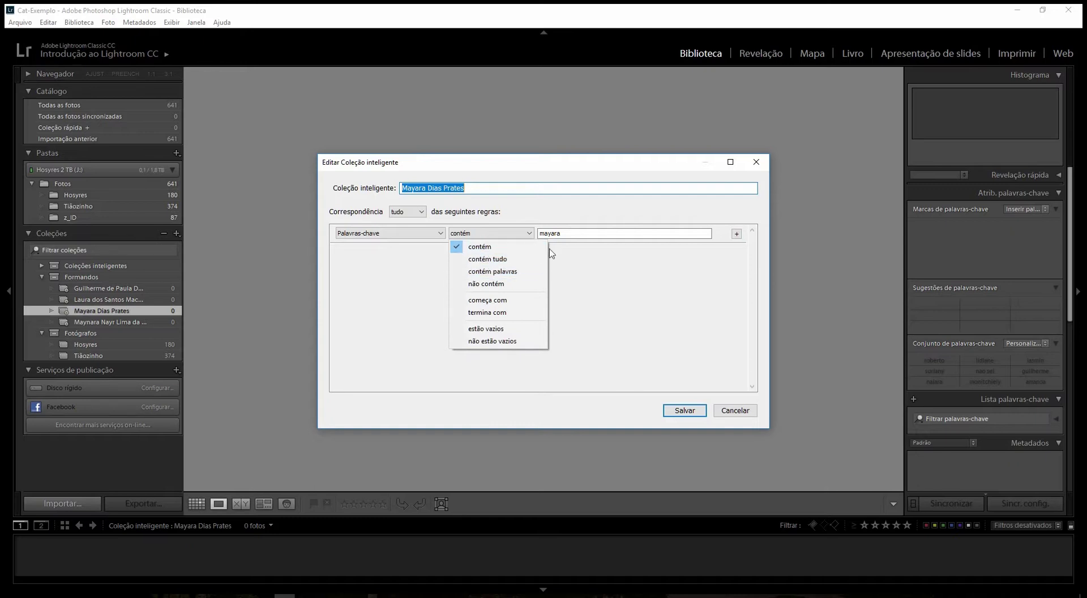
left_click(696, 410)
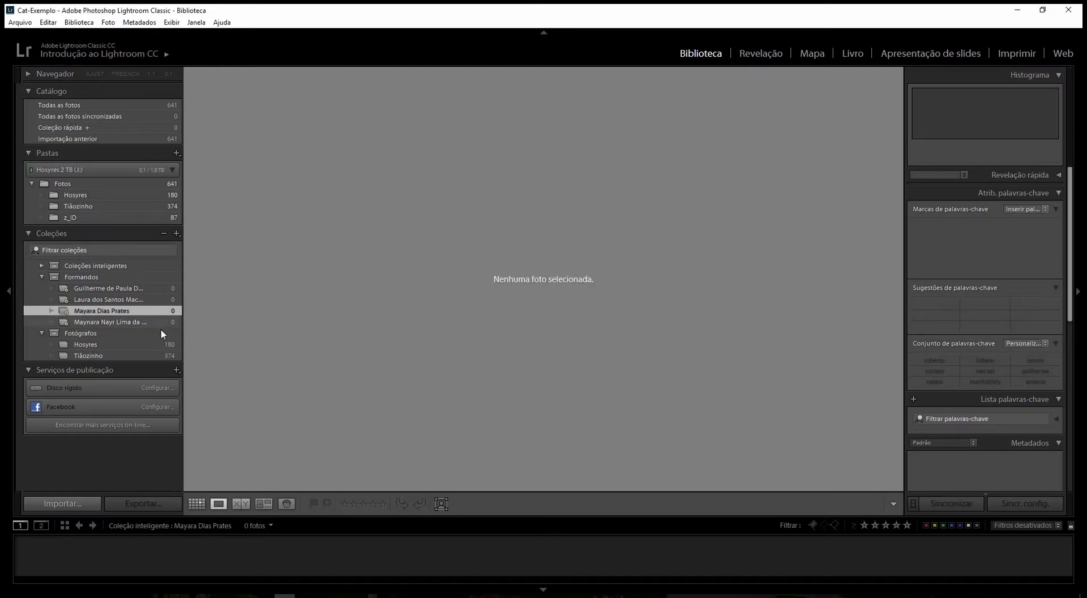
right_click(116, 310)
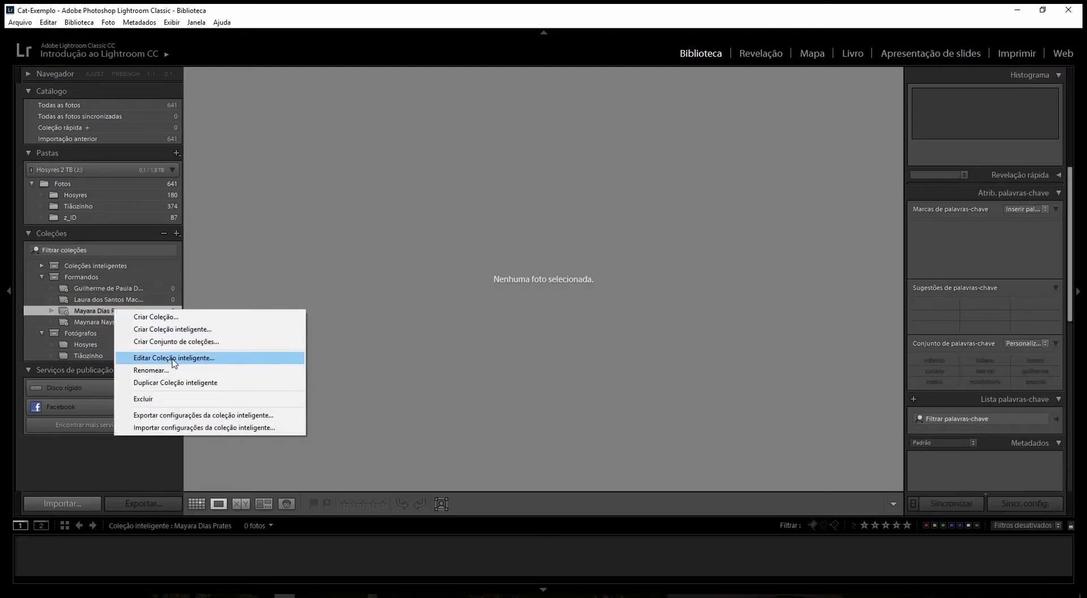
left_click(183, 329)
type("@")
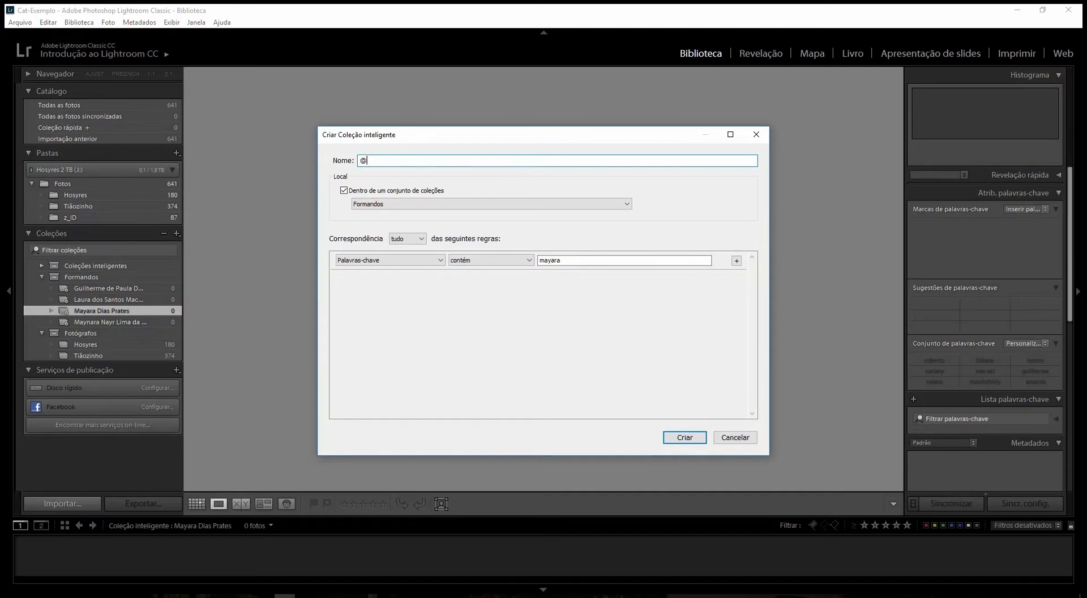
type("_Geral")
key("Tab")
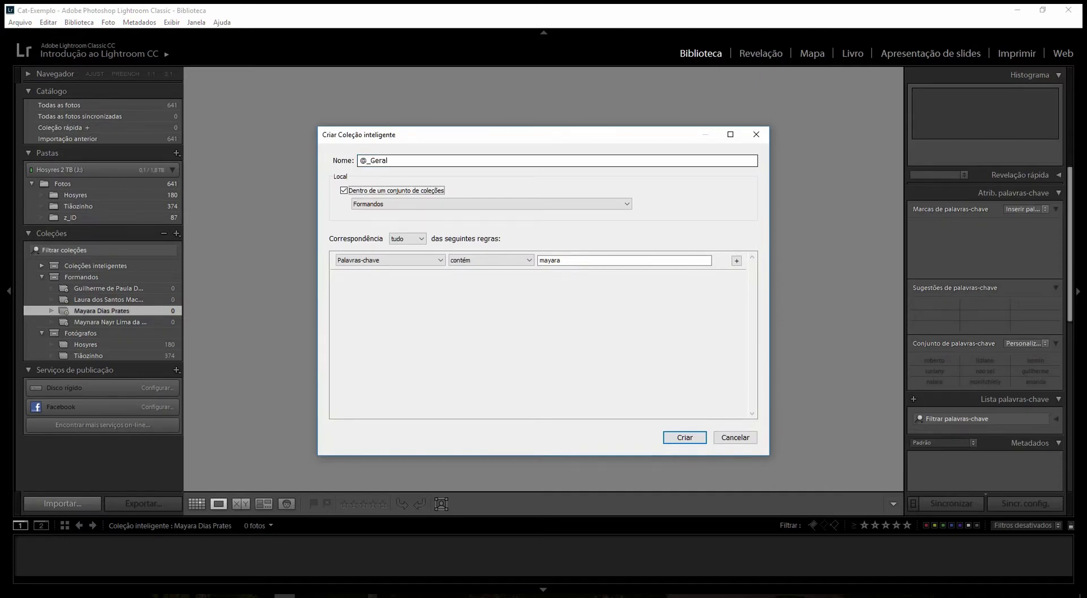
type("geral")
left_click(685, 437)
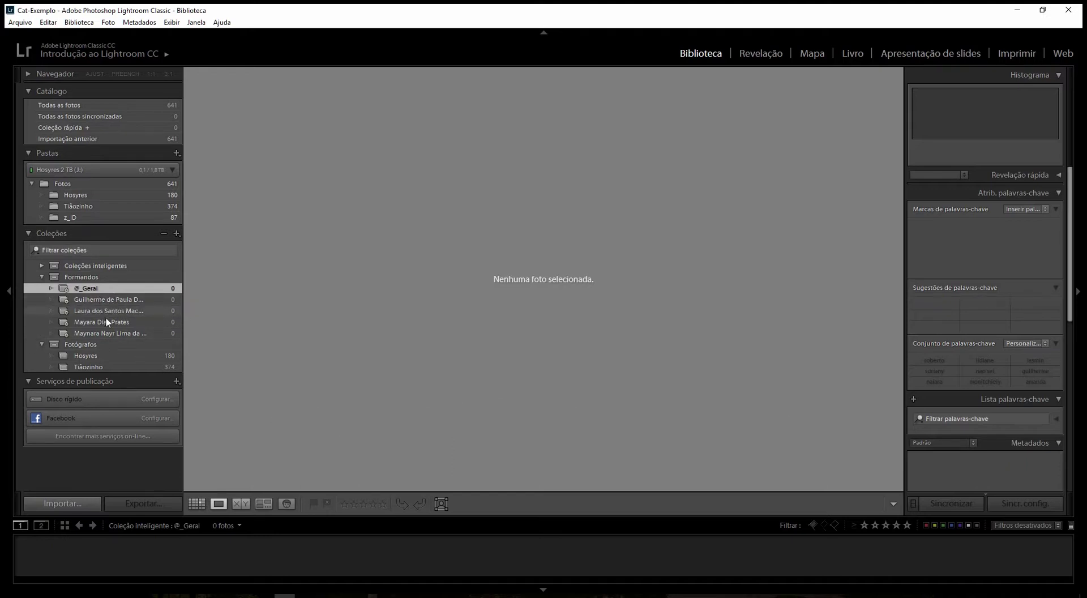
- In the Hosyres collection, select the first seven photos in Grid view and tag them with the graduate's first-name keyword
left_click(134, 356)
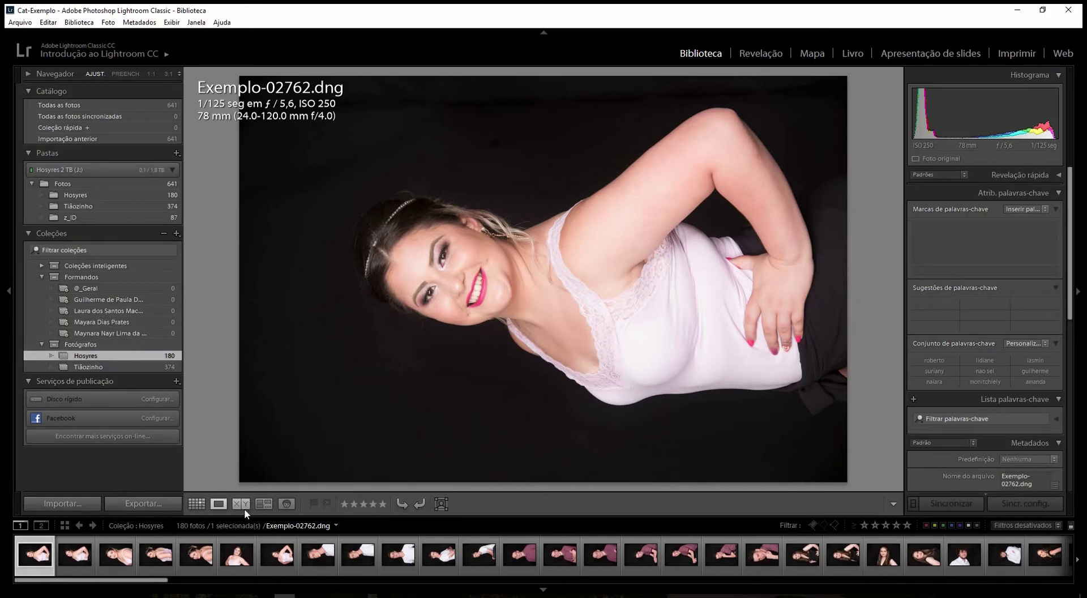
left_click(271, 556, "shift")
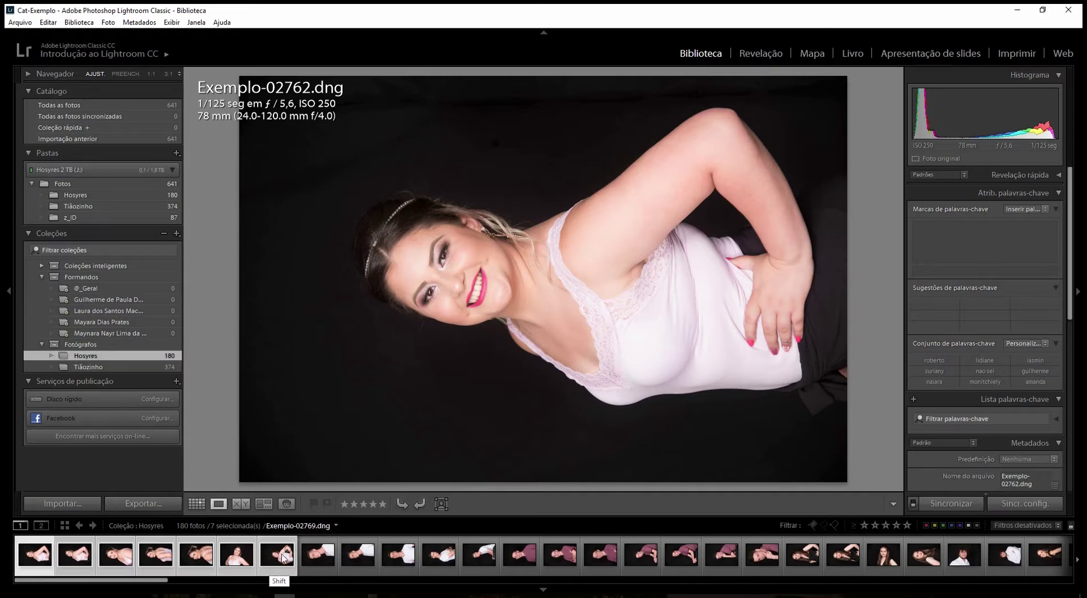
left_click(197, 503)
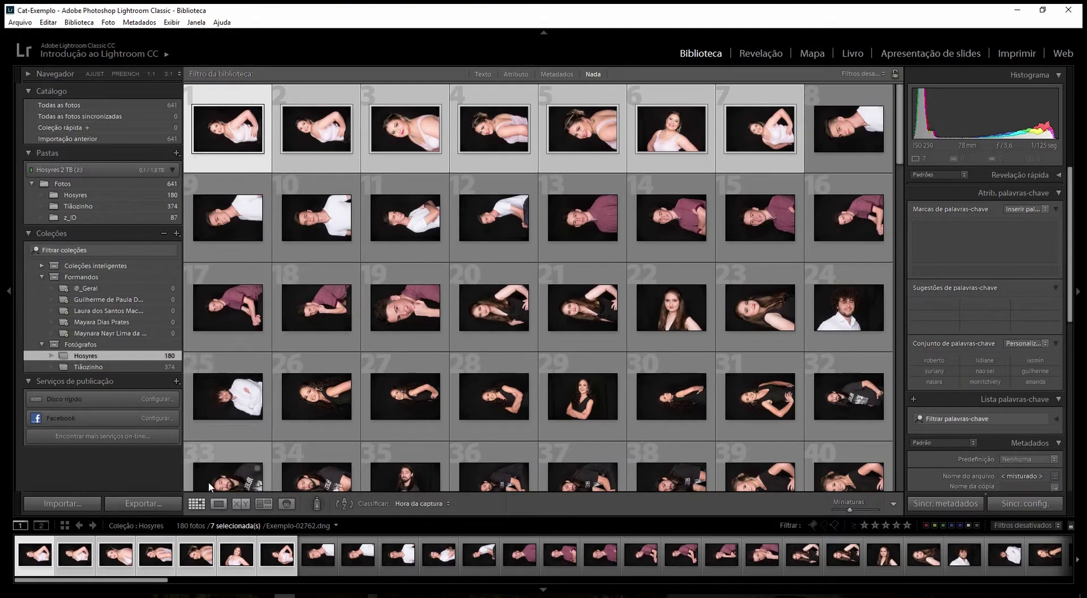
key("equal")
left_click(923, 269)
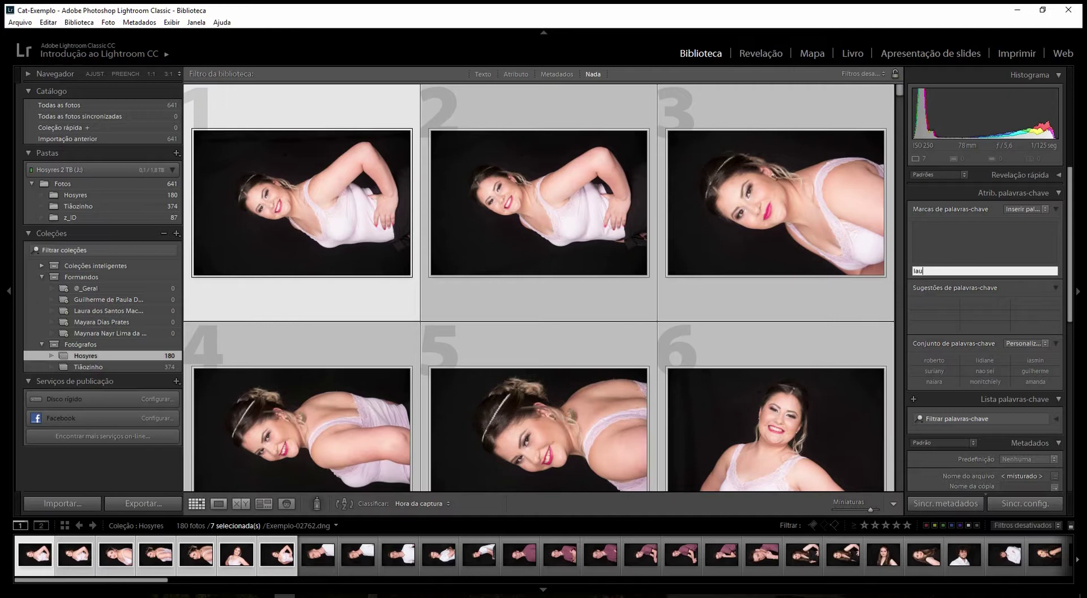
key("Return")
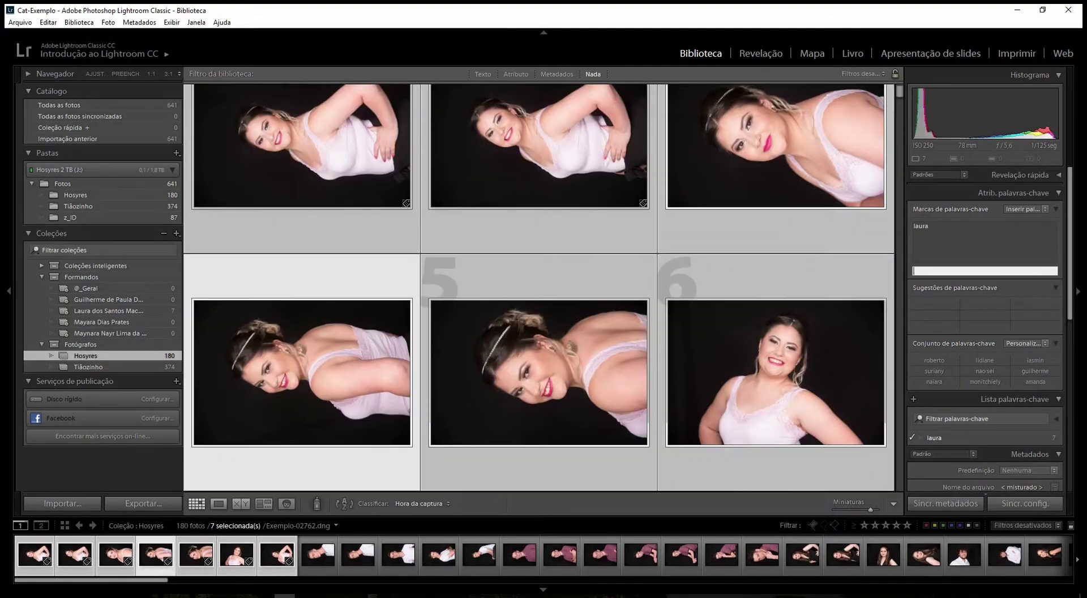
key("j")
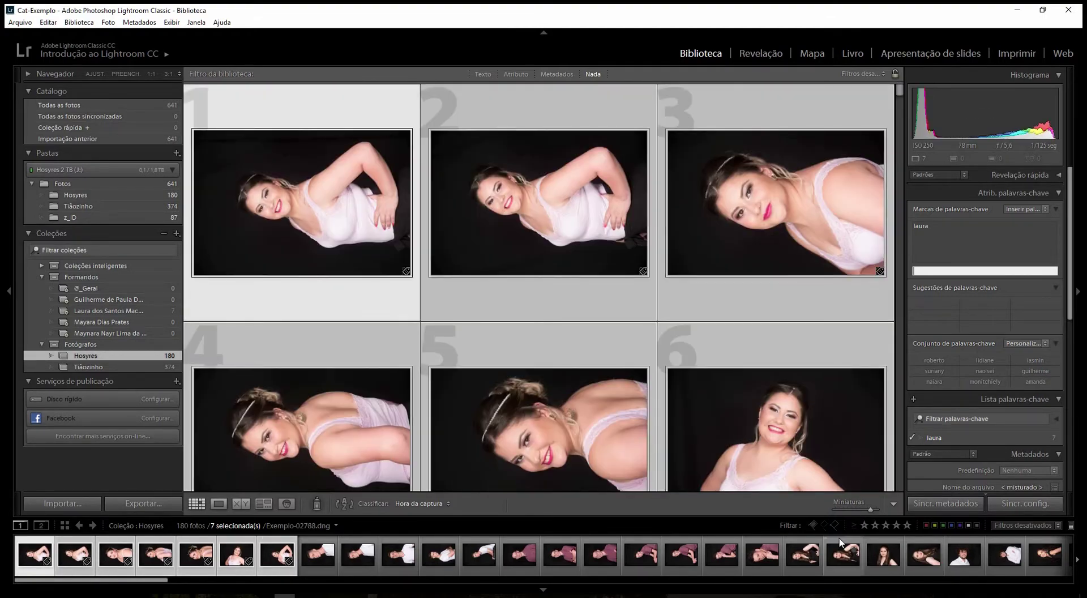
- Select photos 8 through 11 and tag them with a graduate's name keyword
left_click(318, 553)
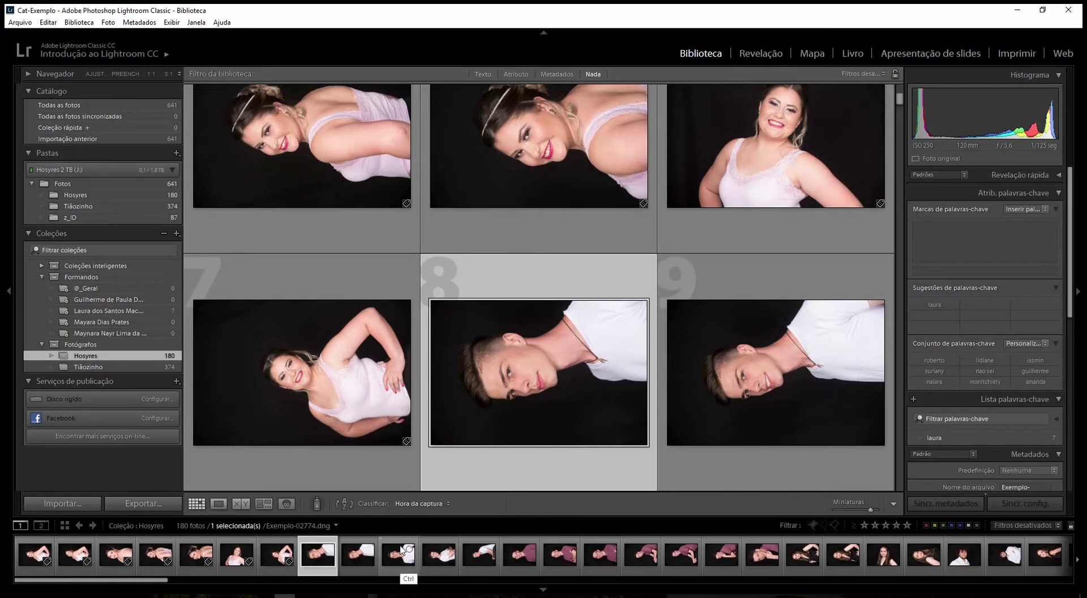
key("Right")
key("Right")
key("Right")
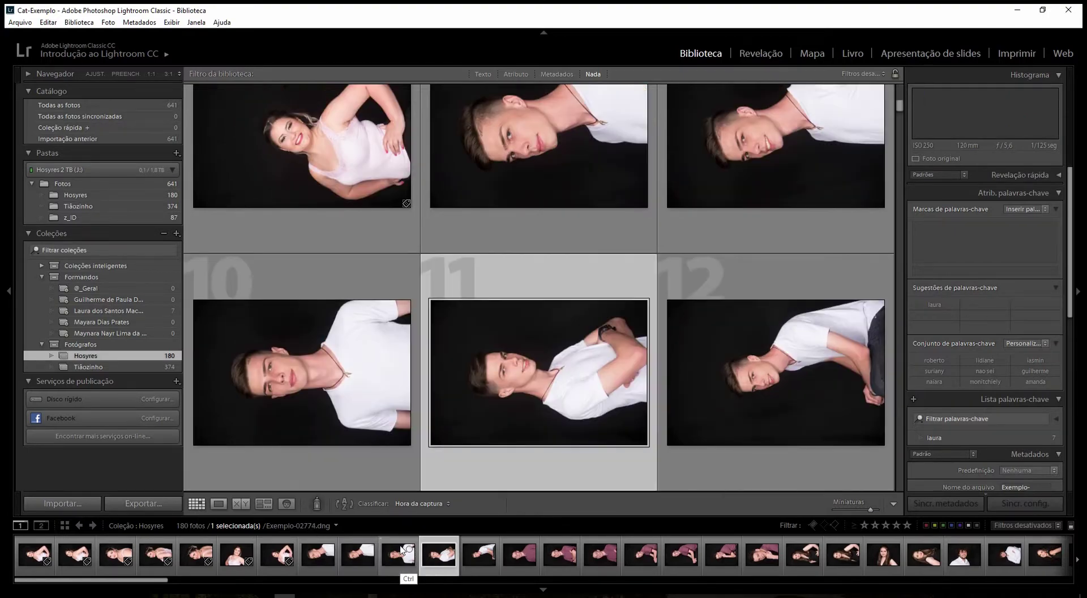
key("Right")
key("Right")
key("Right")
key("Left")
key("Left")
key("Left")
key("Left")
key("Left")
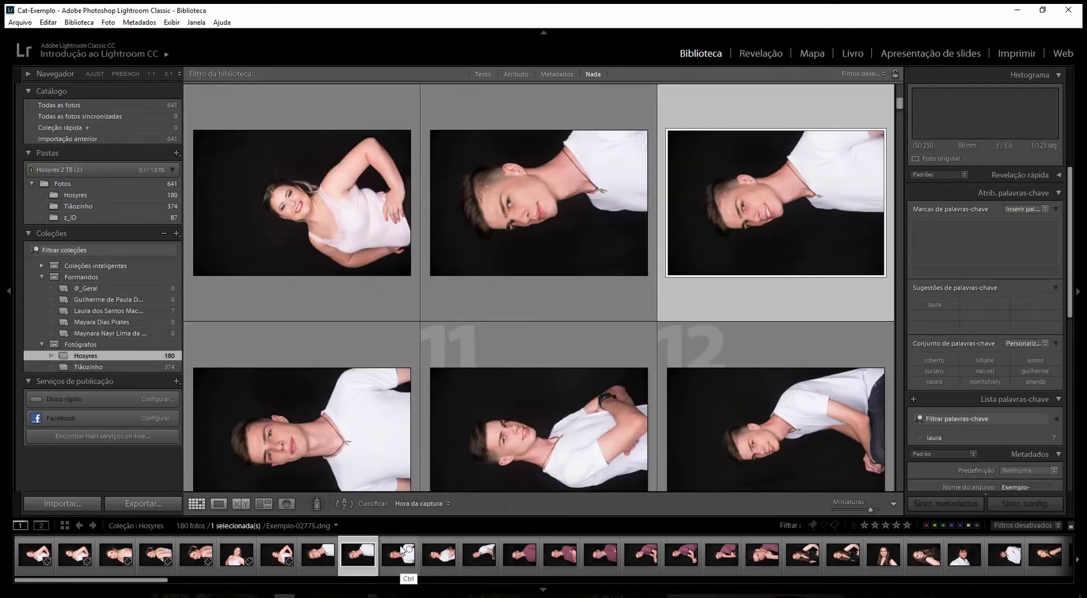
key("Left")
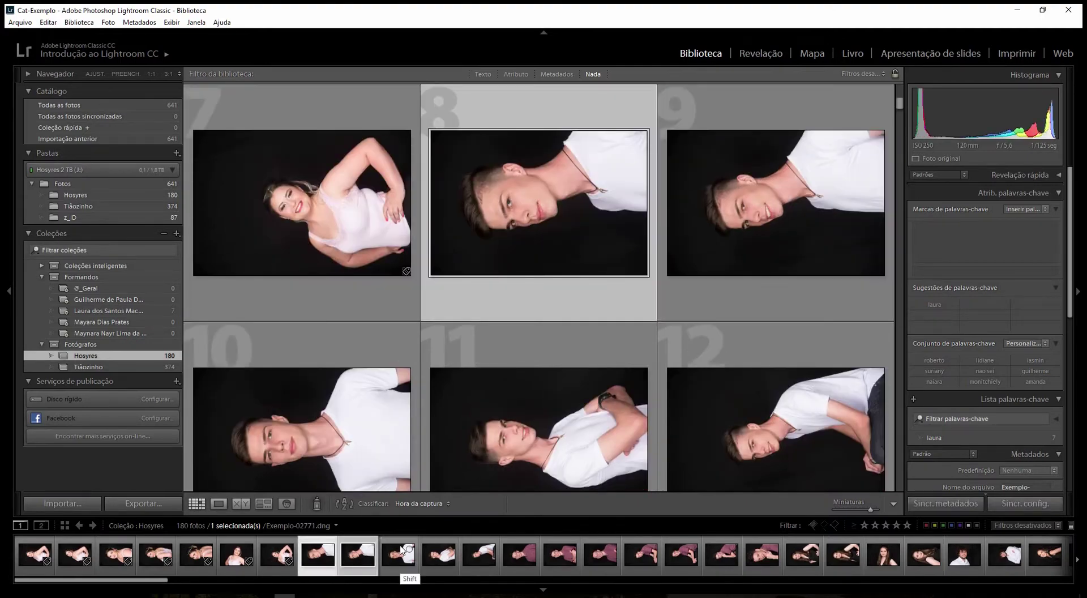
key("shift+Right")
key("shift+Right")
key("shift+Right")
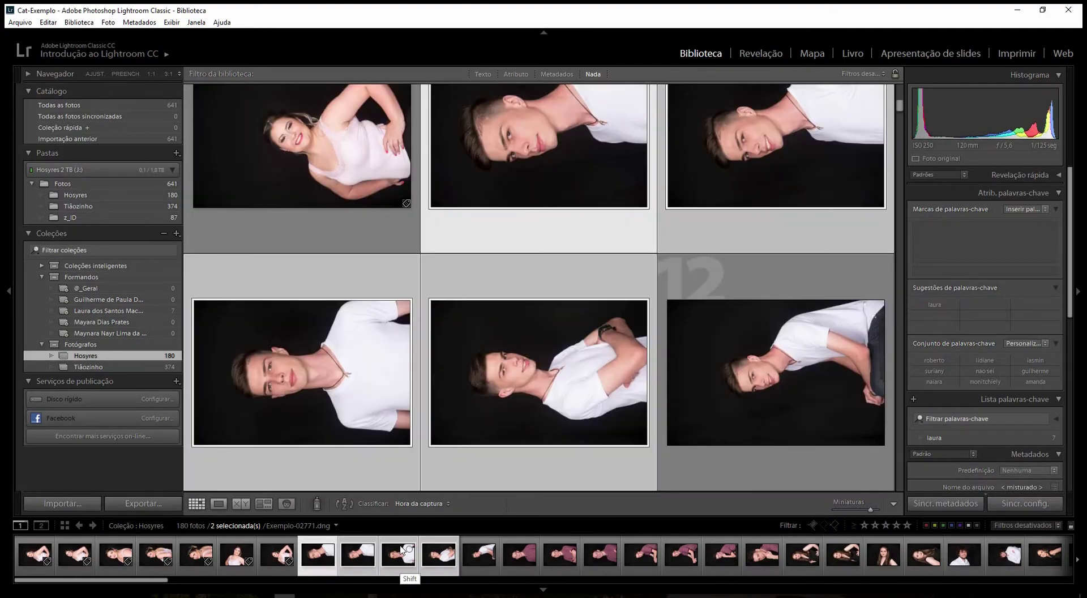
key("shift+Right")
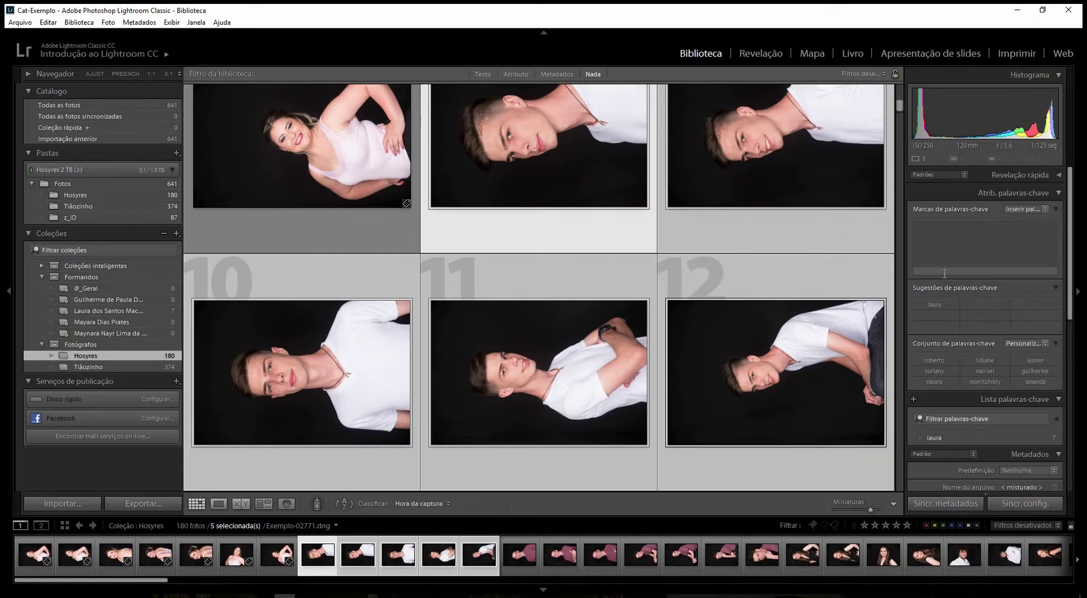
type("guilherme")
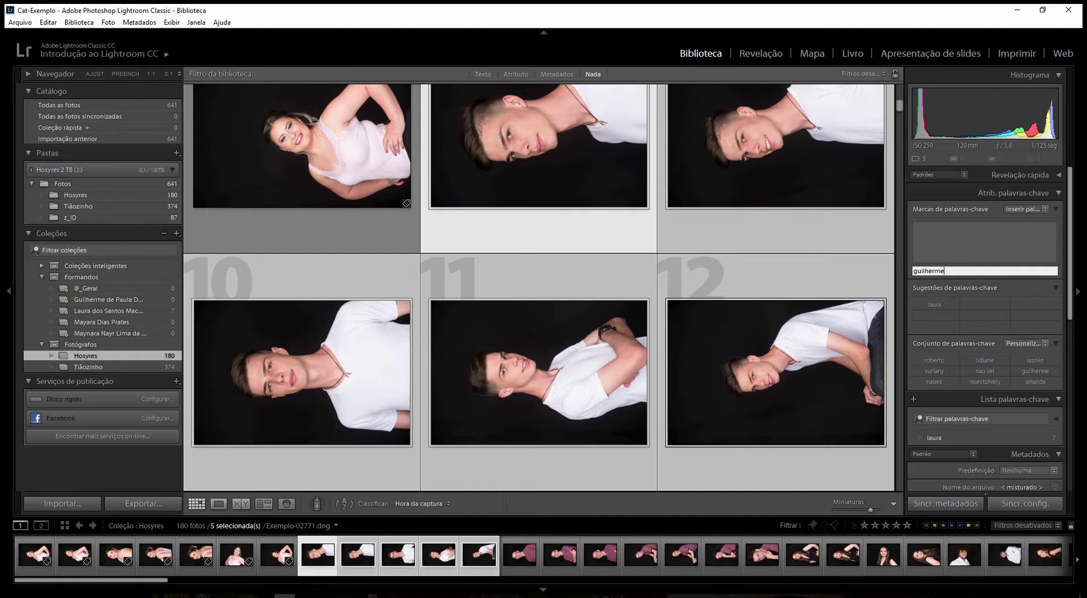
key("Return")
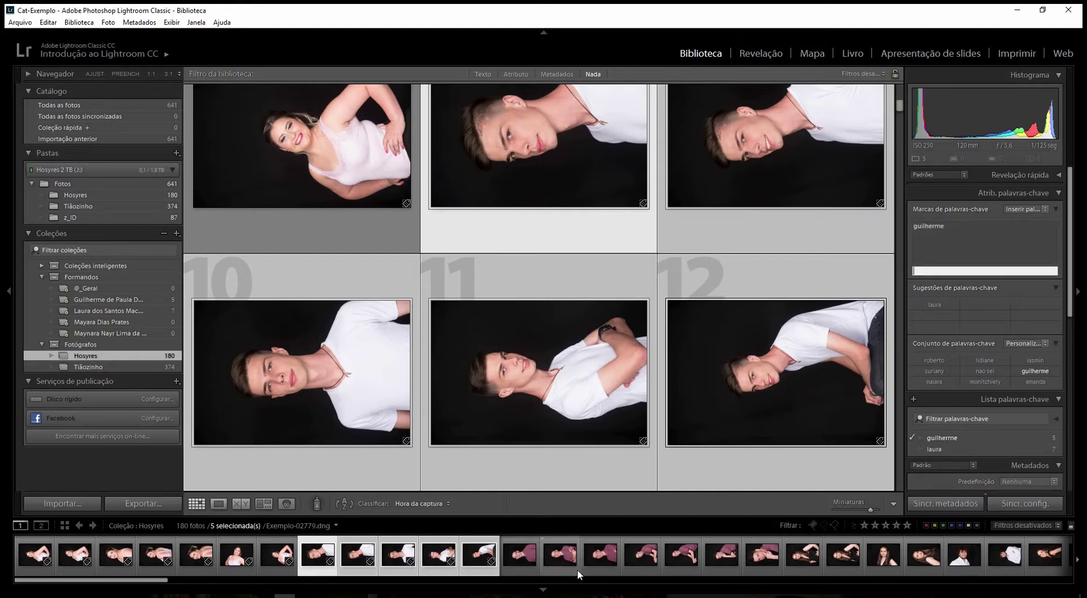
- Tag photos 13–19 with the first graduate's existing name keyword
left_click(520, 555)
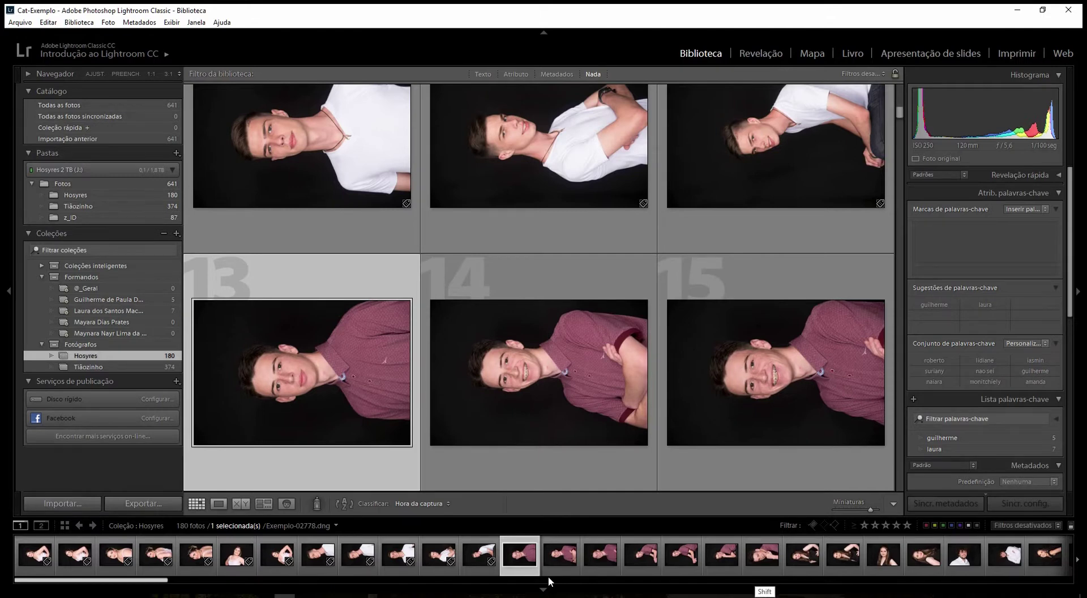
left_click(766, 570, "shift")
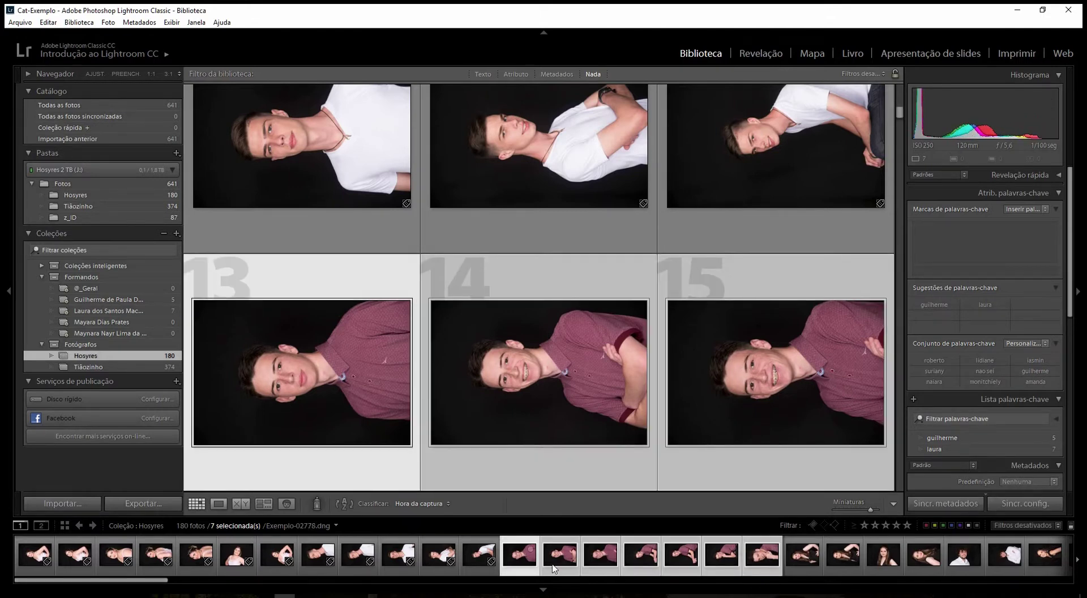
left_click(947, 270)
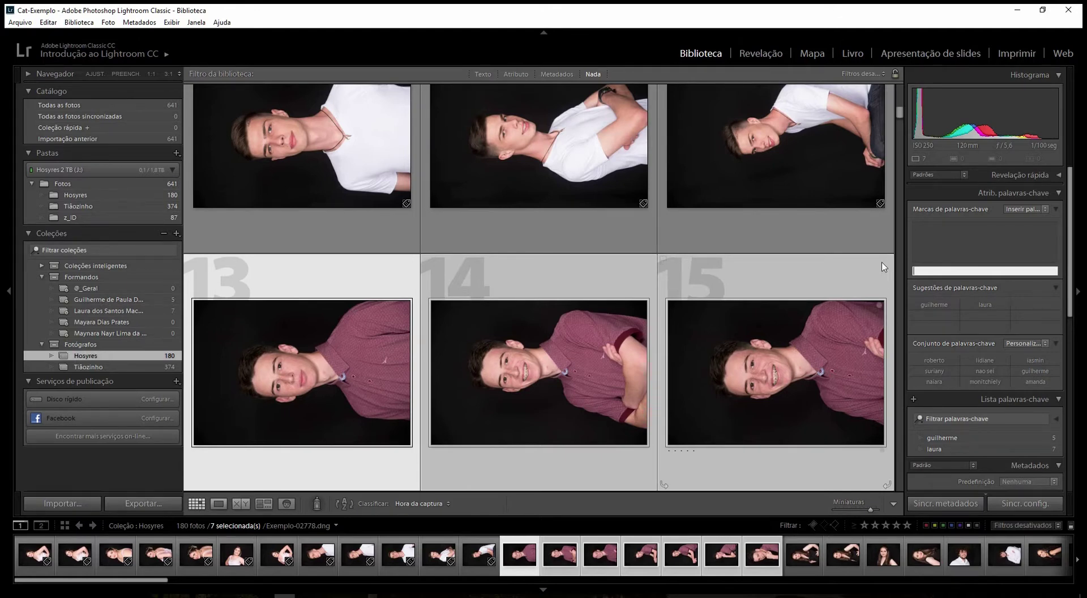
type("laura")
key("Return")
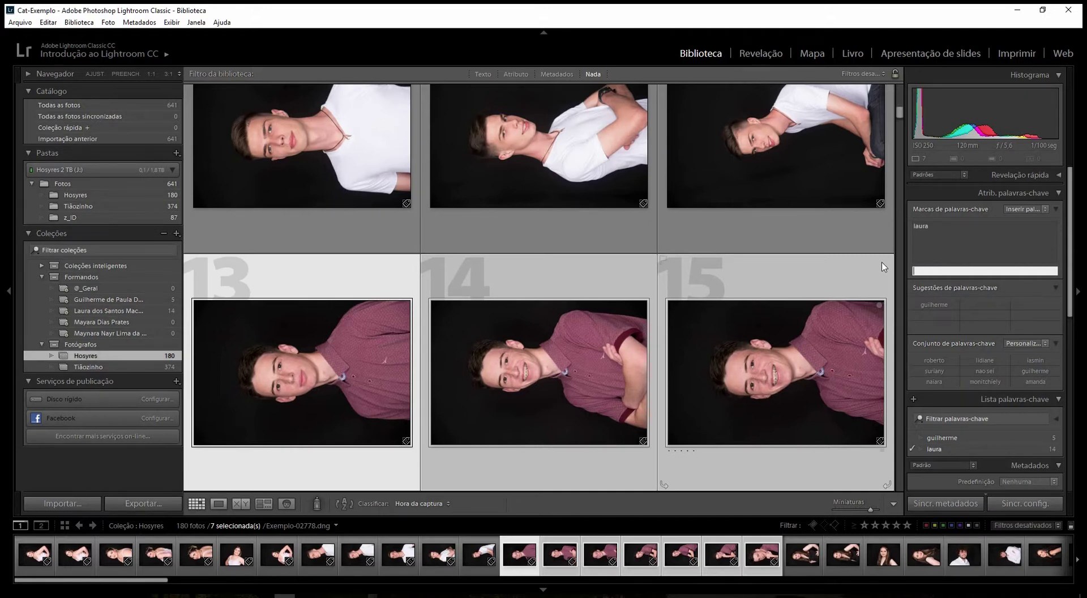
left_click(929, 228)
- Tag photos 20–23 with a new name keyword for the next graduate
left_click(818, 561)
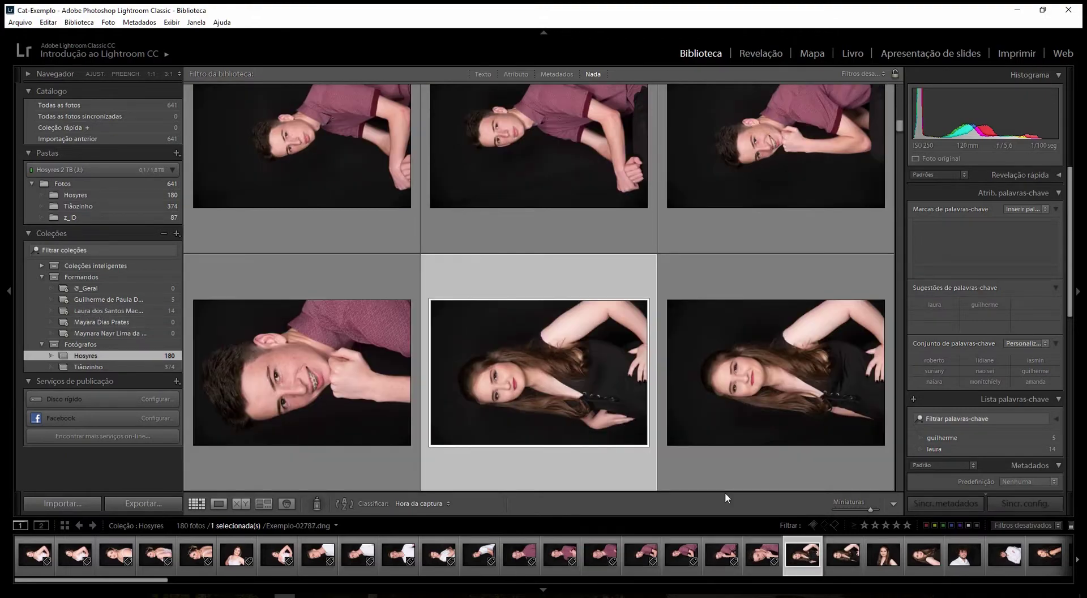
left_click(932, 568, "shift")
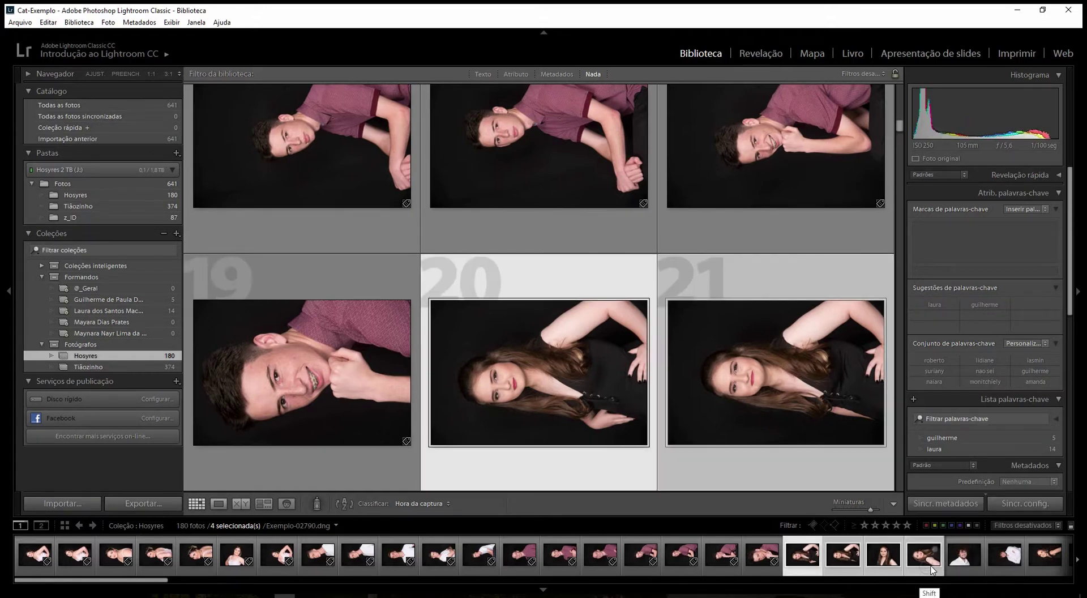
right_click(109, 336)
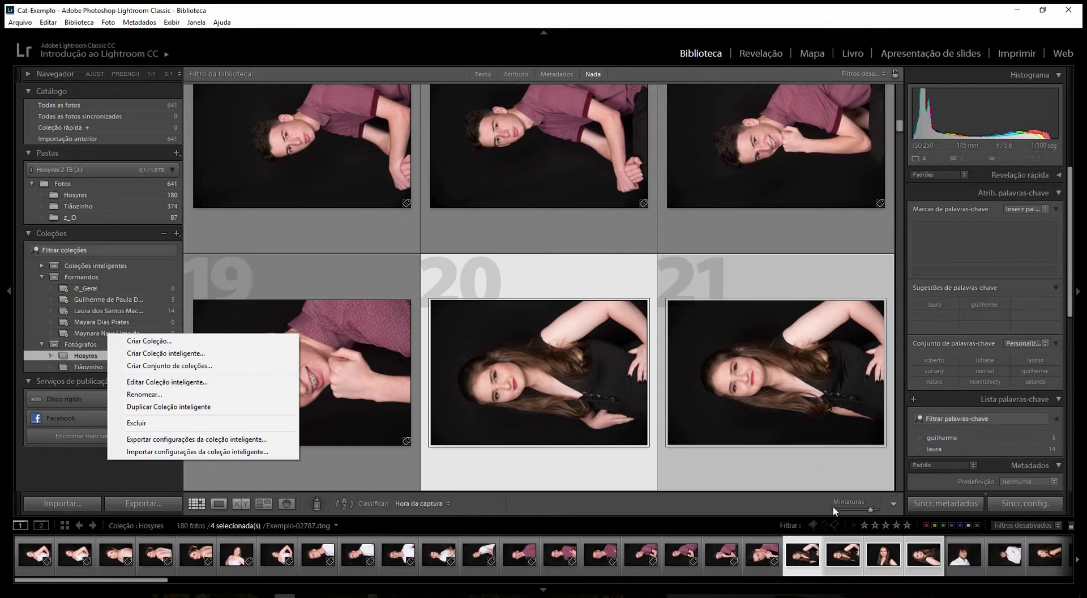
left_click(947, 273)
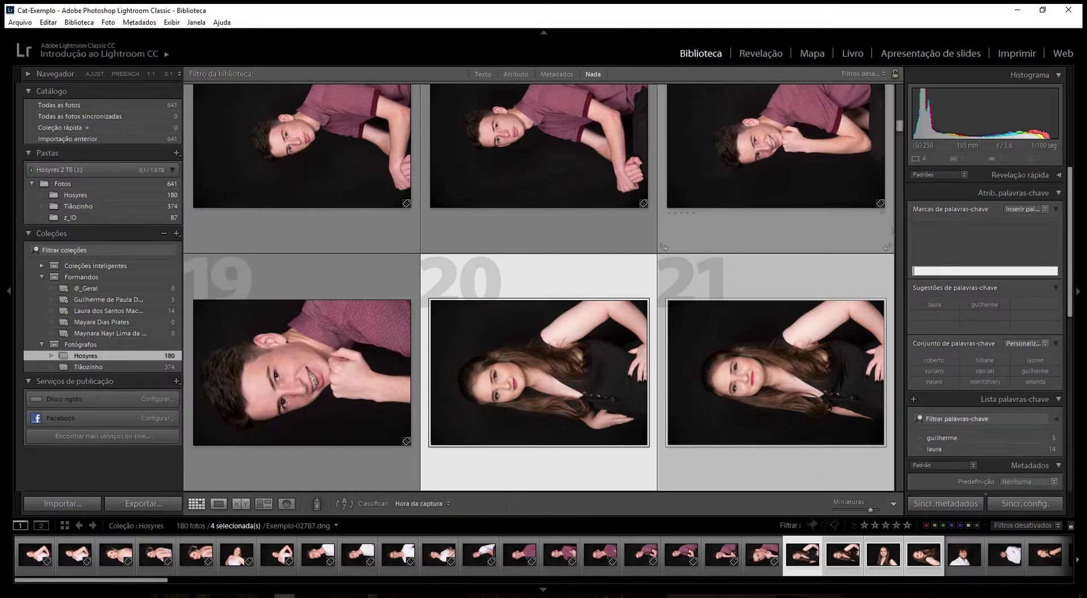
type("may")
key("Return")
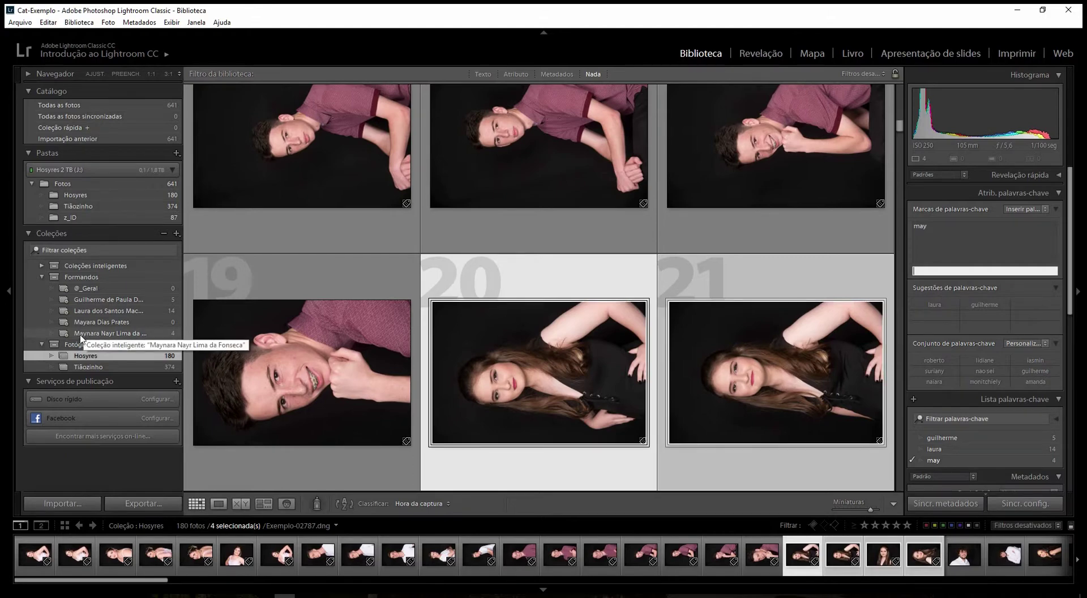
- Select photos 26–31 and tag them with the next graduate's new first-name keyword
left_click(959, 568)
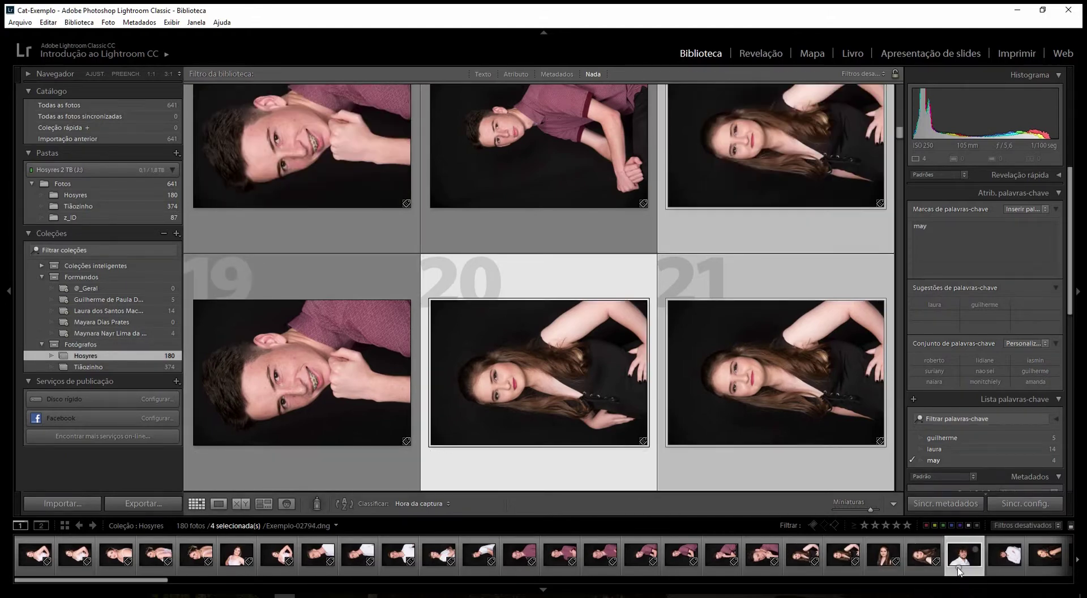
left_click(959, 569)
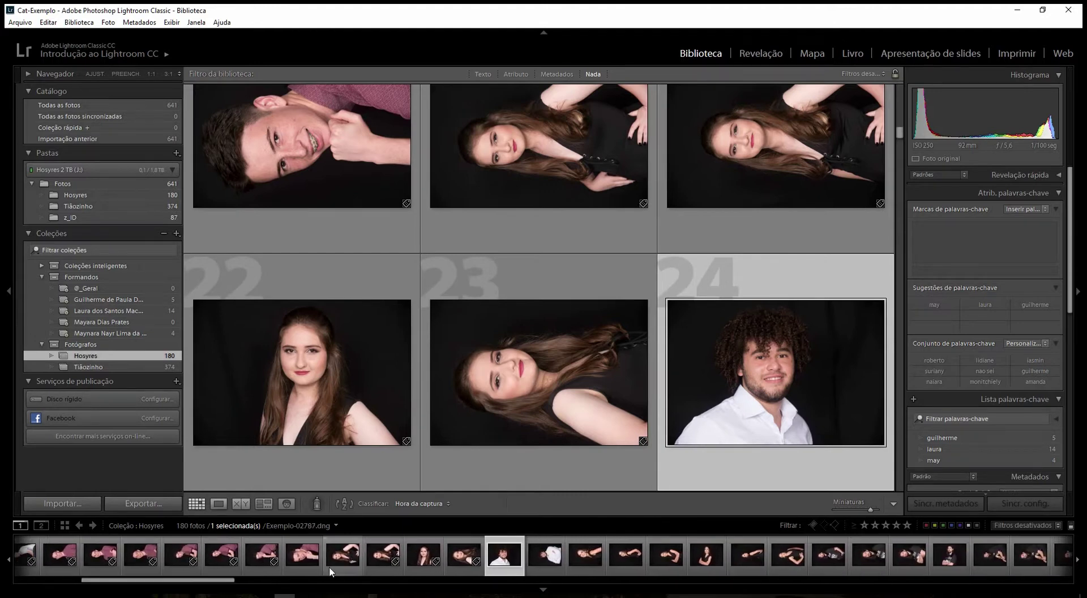
left_click(587, 569)
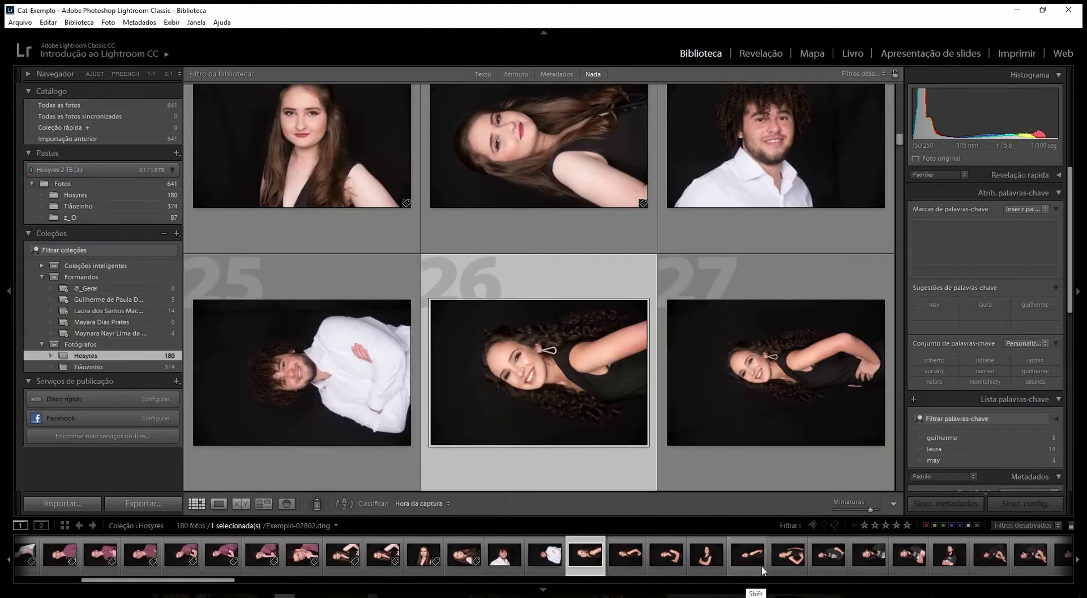
left_click(781, 568, "shift")
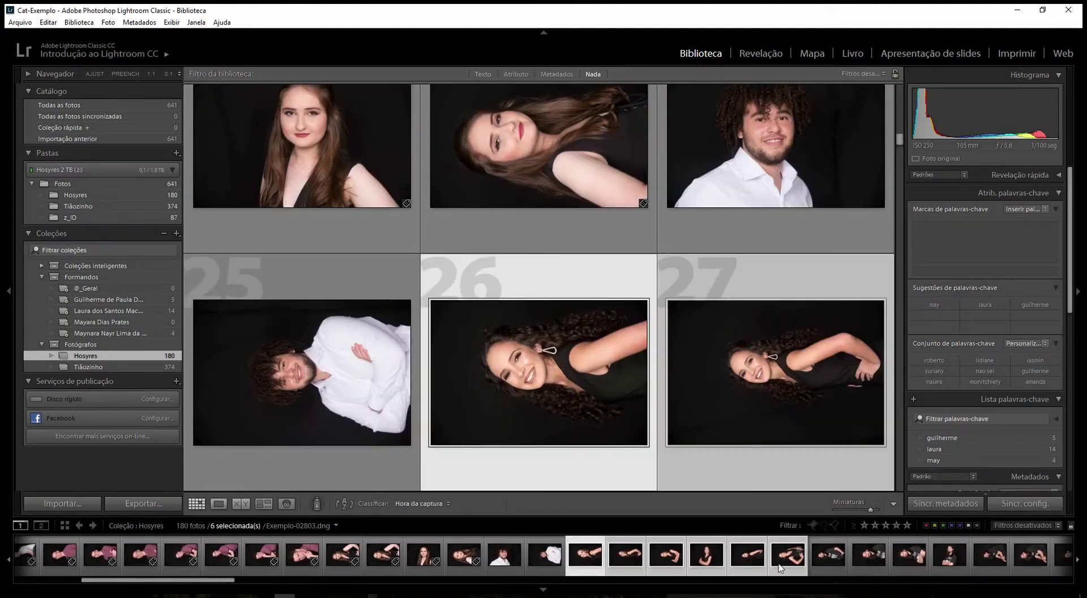
left_click(935, 270)
type("mayara")
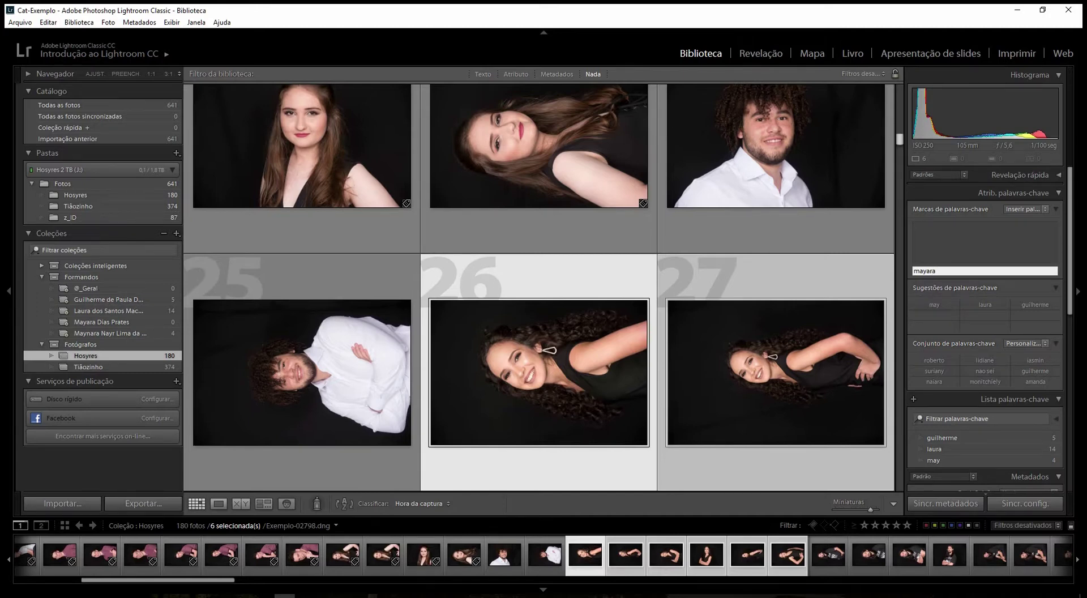
key("Return")
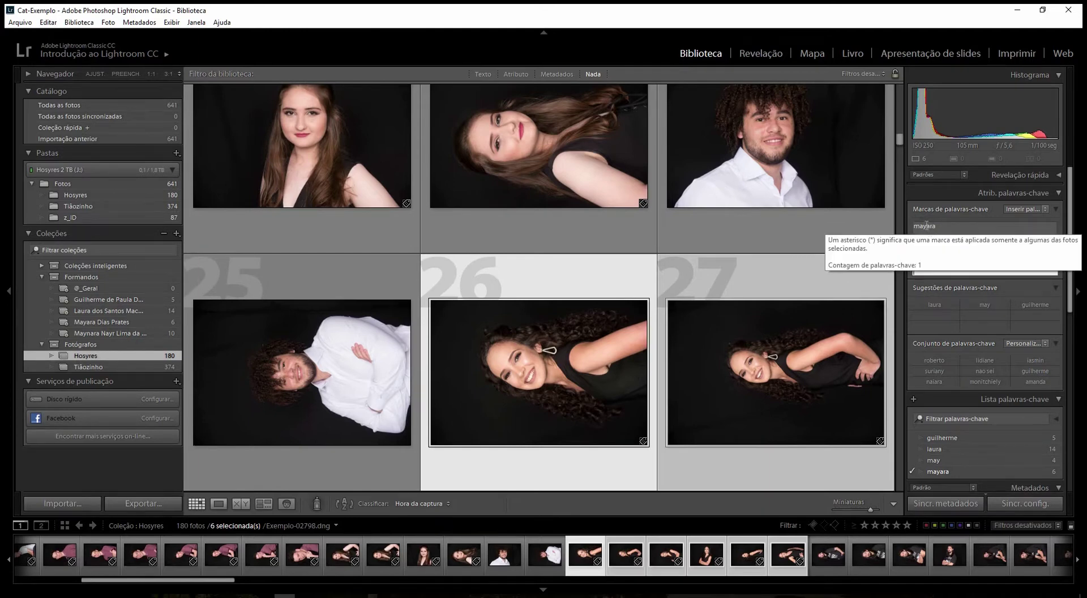
- Review the keywords applied to the six selected photos
left_click(947, 229)
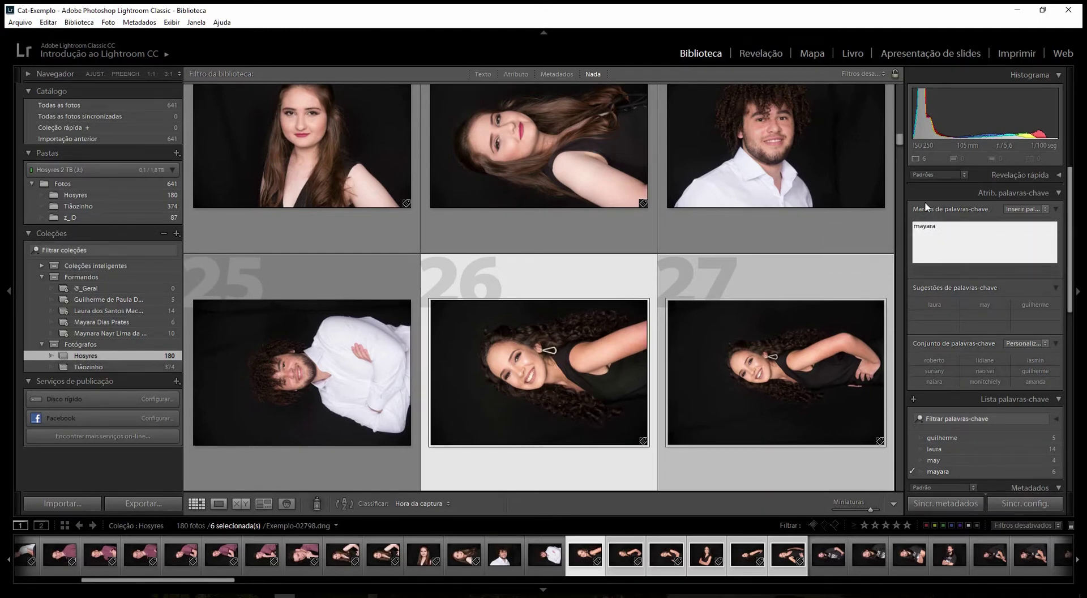
left_click(926, 206)
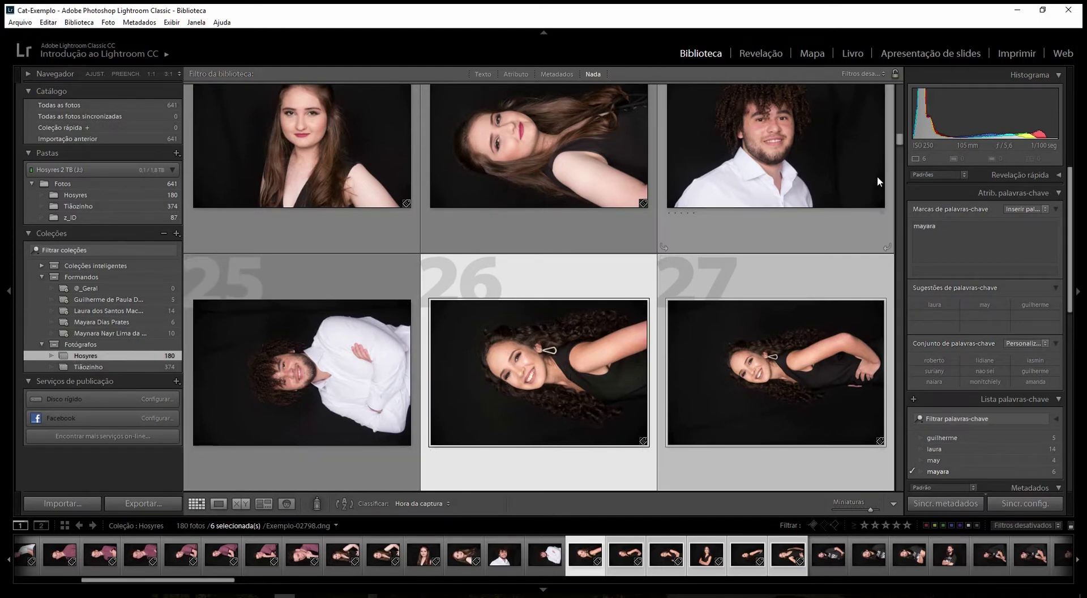
scroll(901, 141, "down", 2)
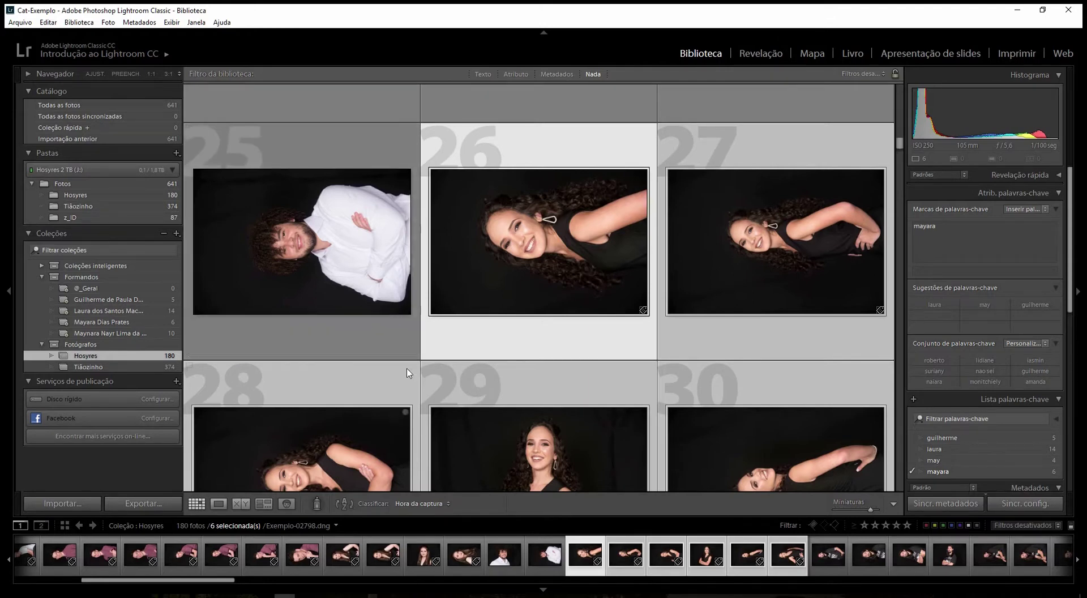
- Append 'OK' to the Hosyres collection's name so it reads 'Hosyres OK'
key("Down")
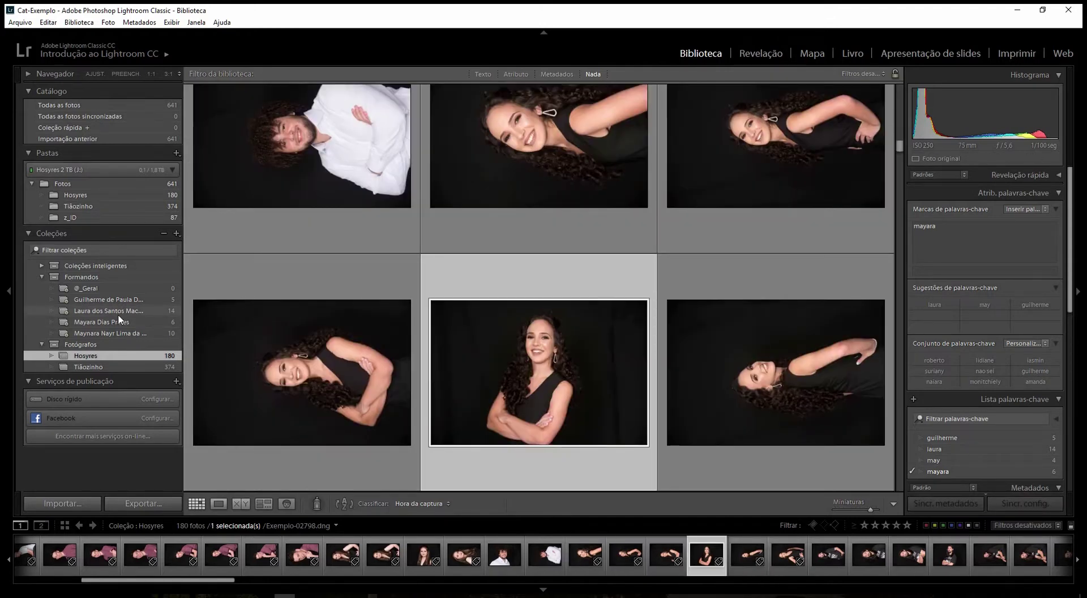
left_click(122, 367)
left_click(122, 356)
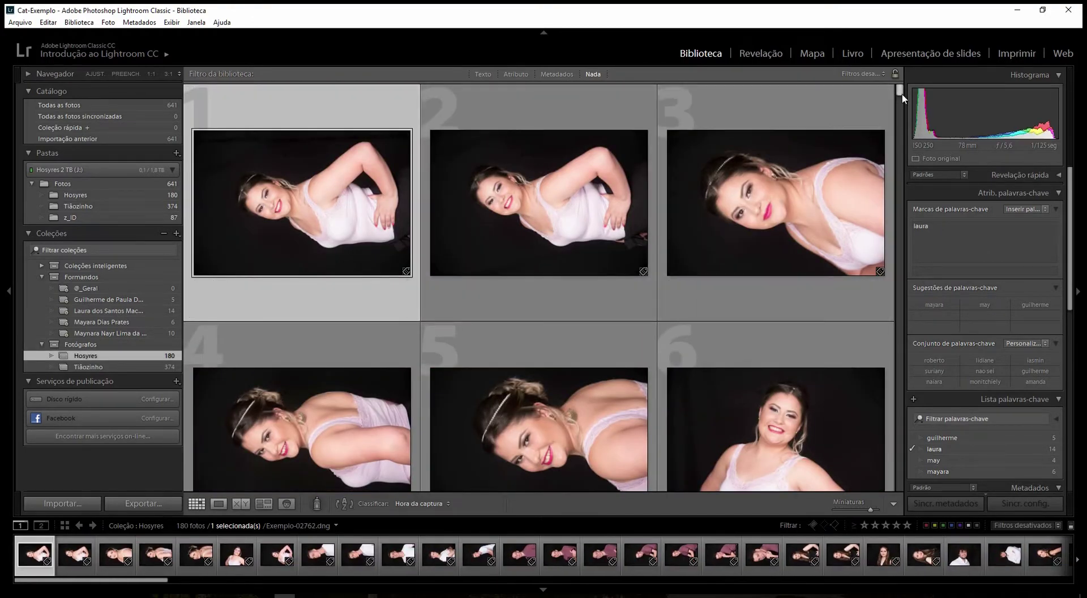
scroll(902, 90, "down", 1)
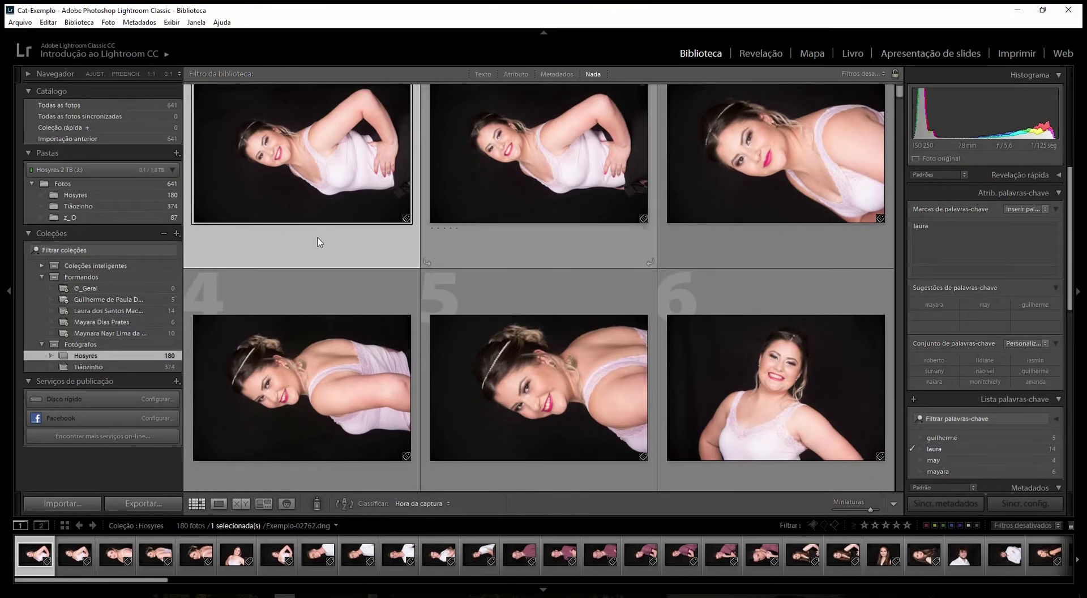
right_click(78, 359)
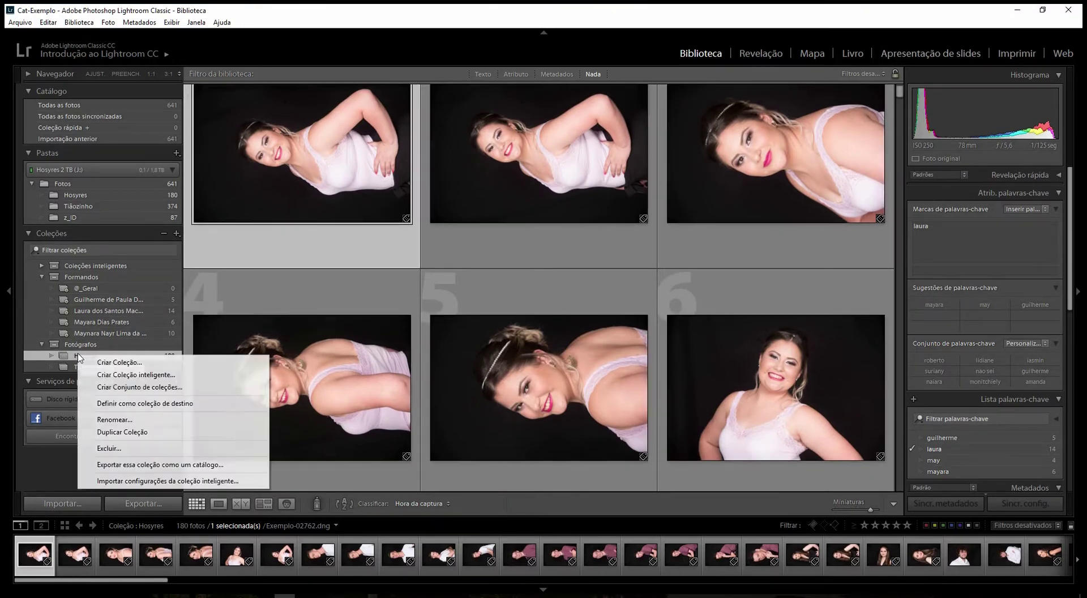
left_click(114, 421)
key("End")
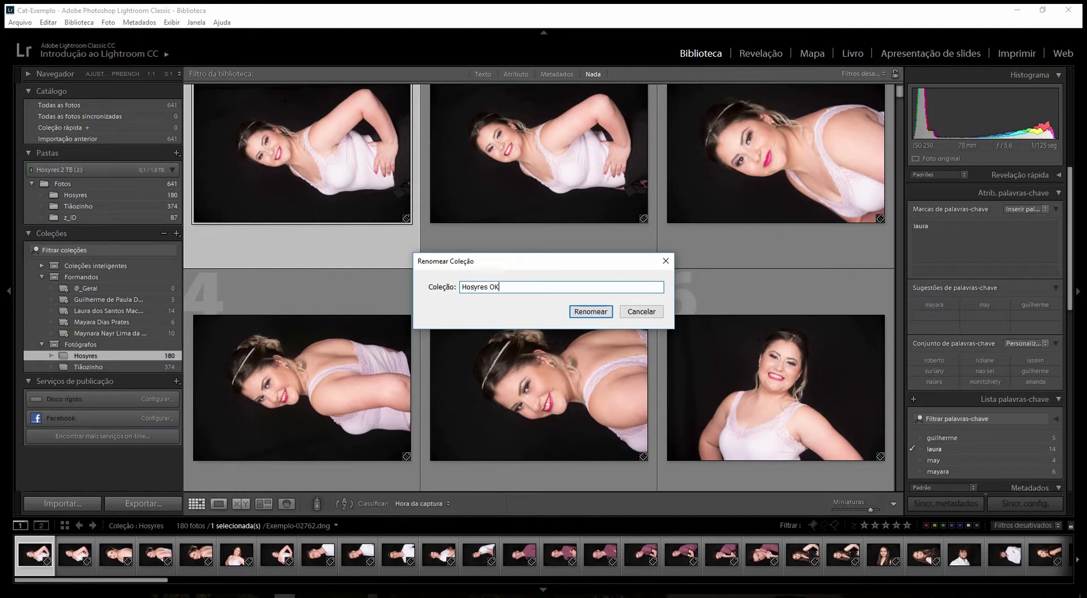
type("OK")
key("Return")
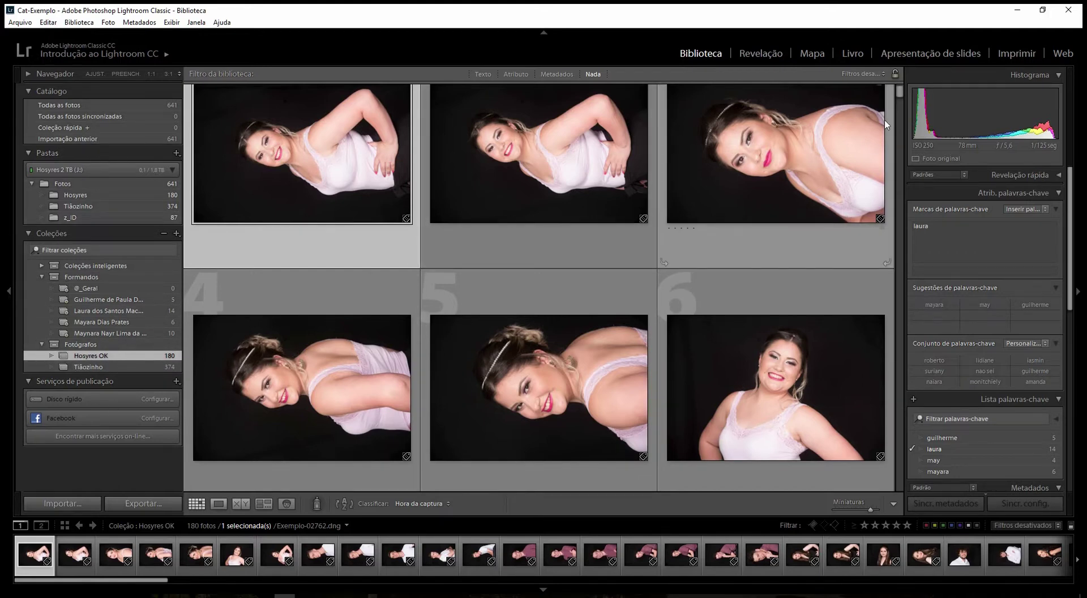
left_click(48, 73)
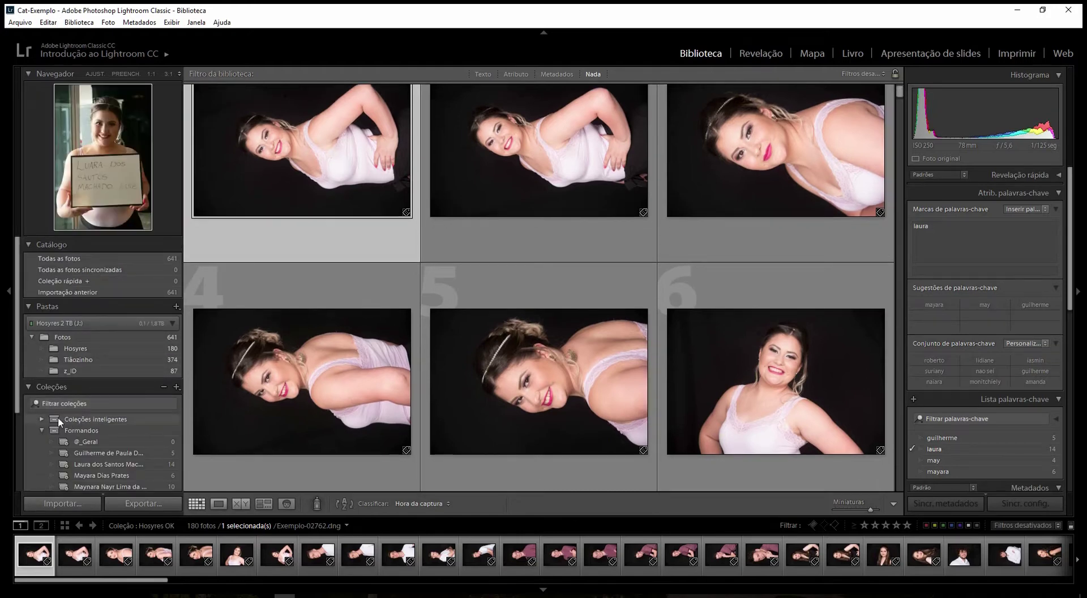
- Expand Coleções inteligentes and open the 374-photo Tiãozinho collection under Fotógrafos
left_click(41, 420)
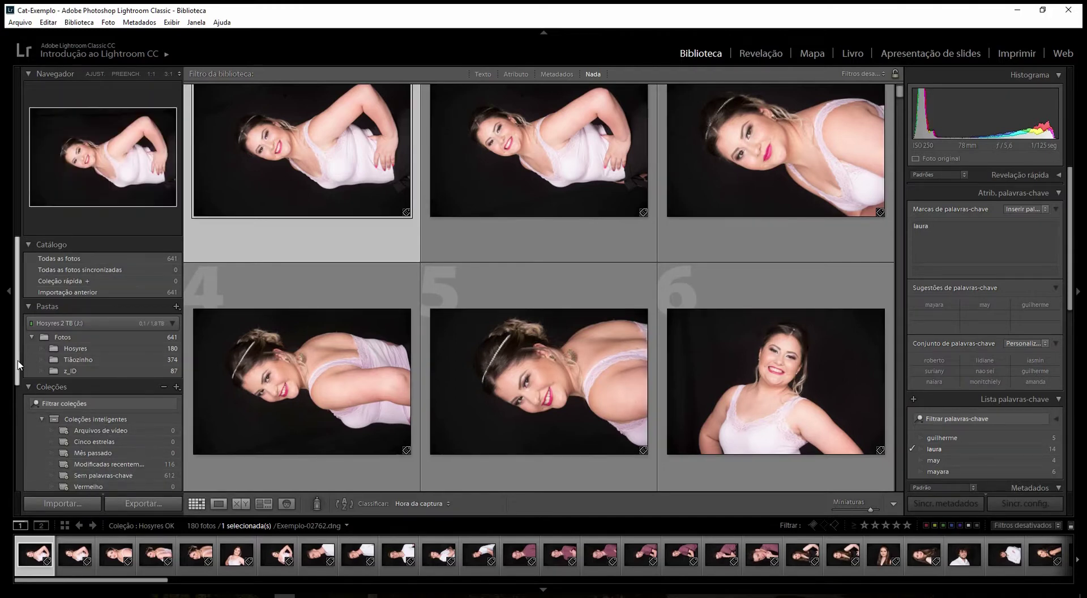
left_click_drag(18, 377, 22, 447)
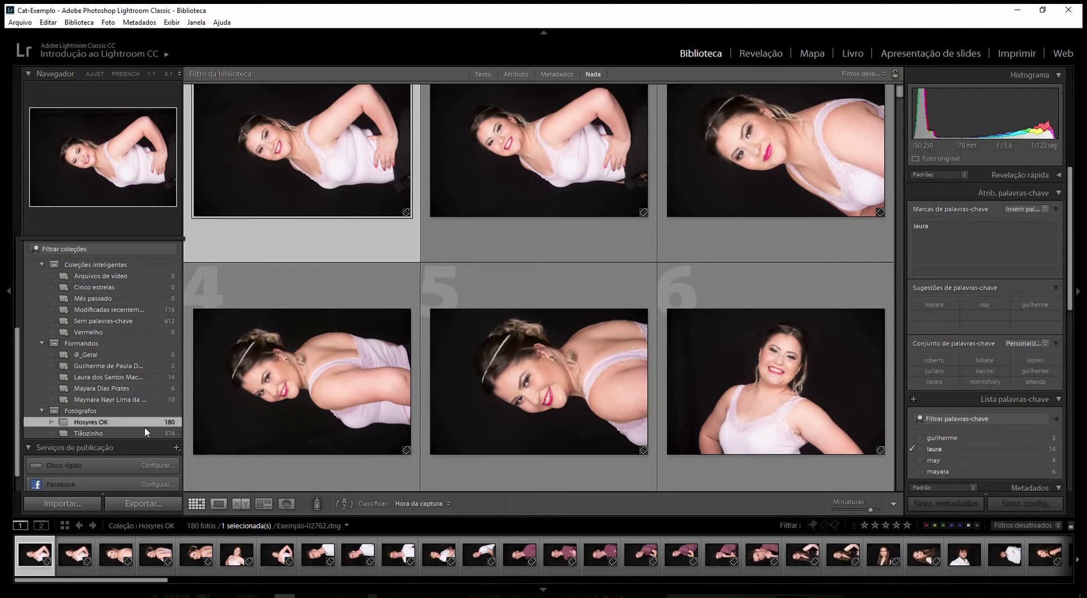
left_click(108, 435)
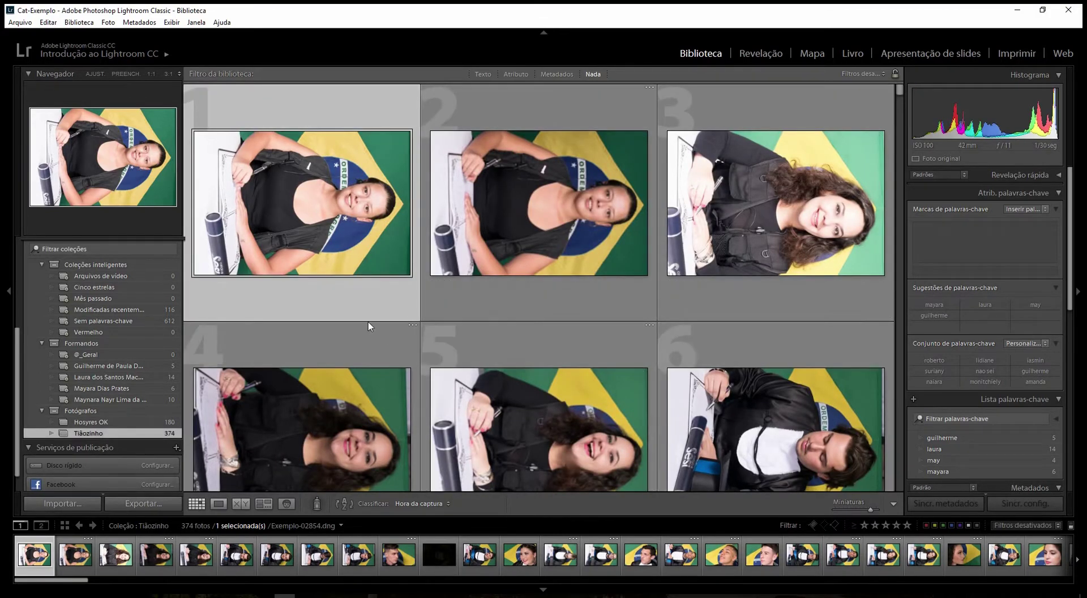
right_click(128, 380)
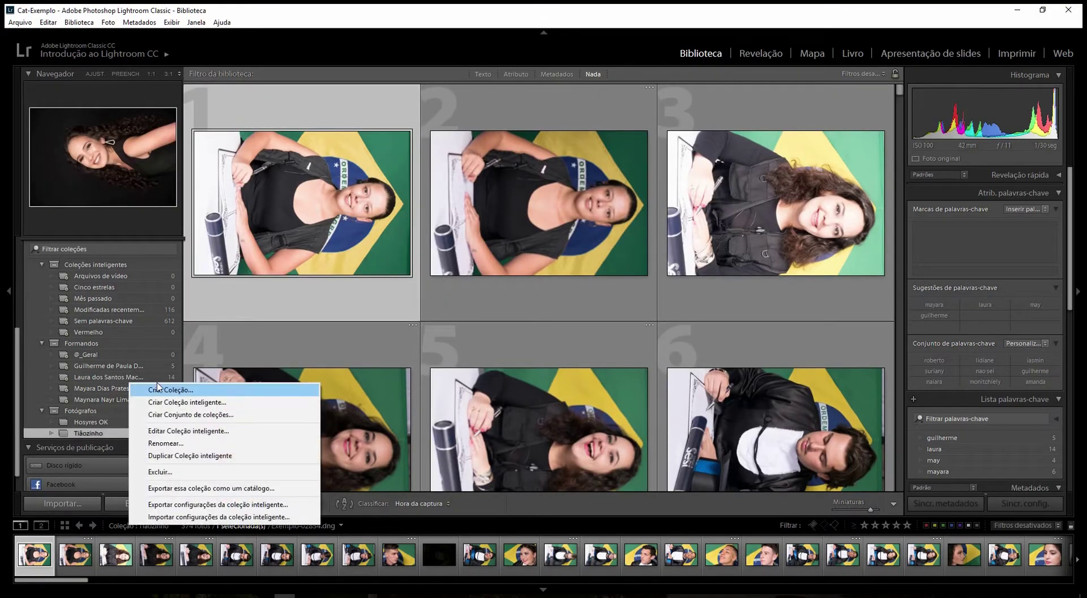
left_click(193, 404)
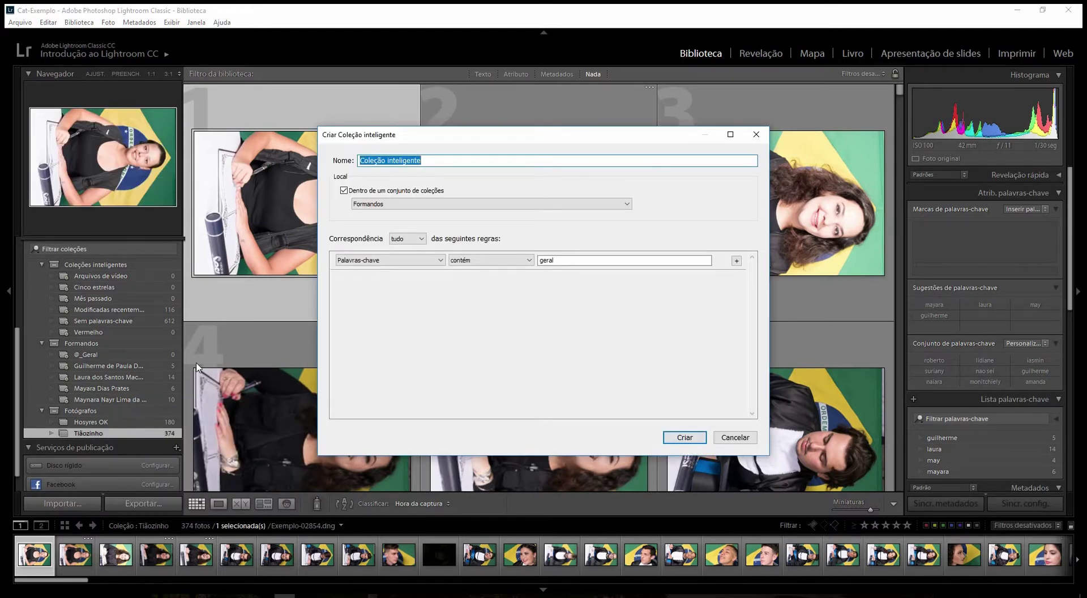
type("@_Teste")
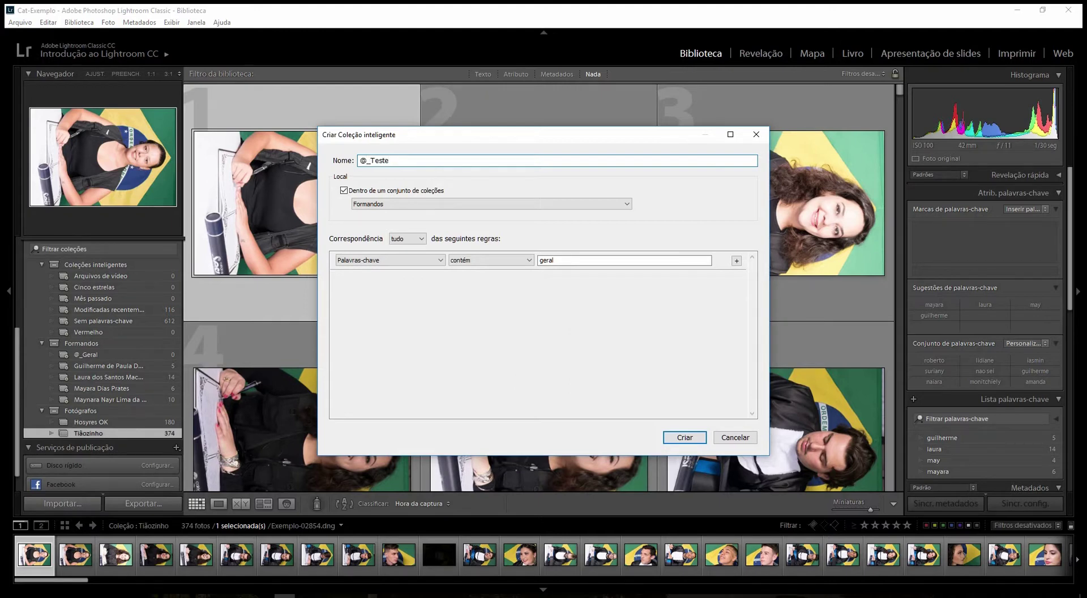
double_click(561, 260)
type("teste")
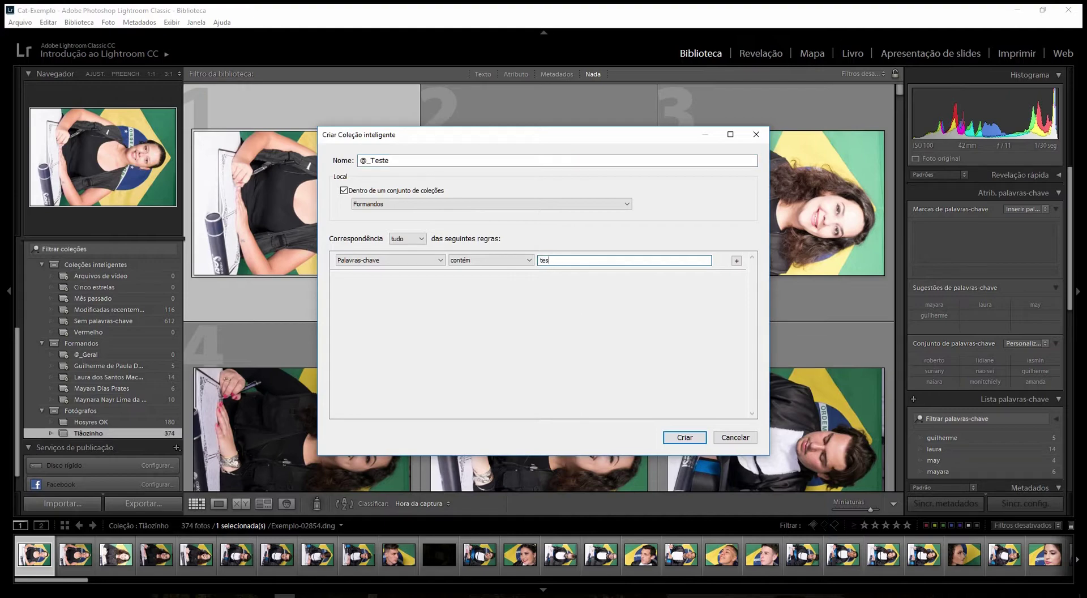
left_click(685, 437)
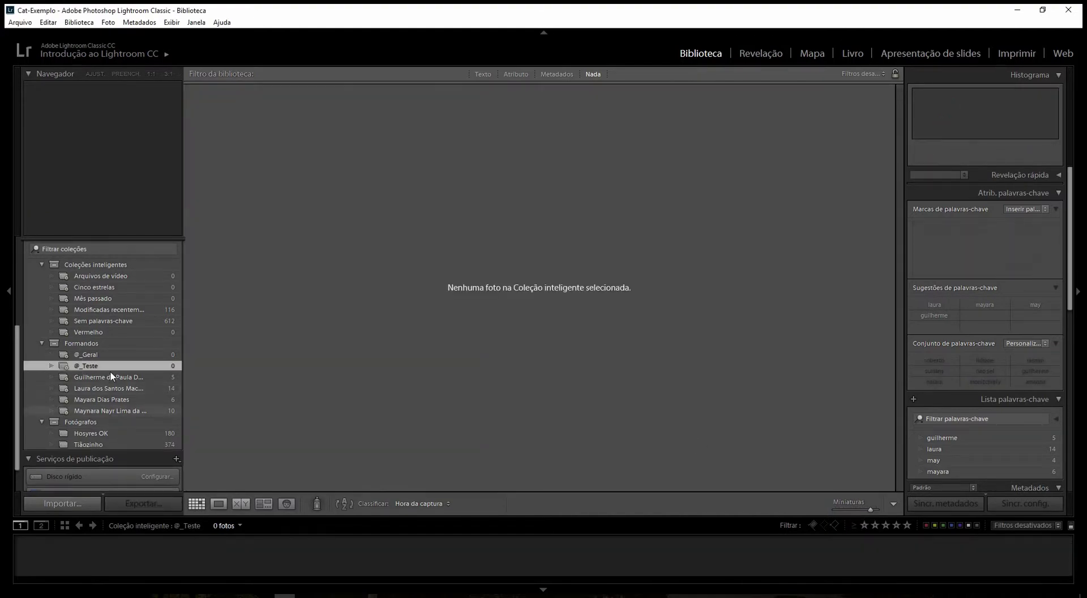
- In Tiãozinho, tag photos 1–5 with the keyword 'teste', then select photo 6
left_click(90, 445)
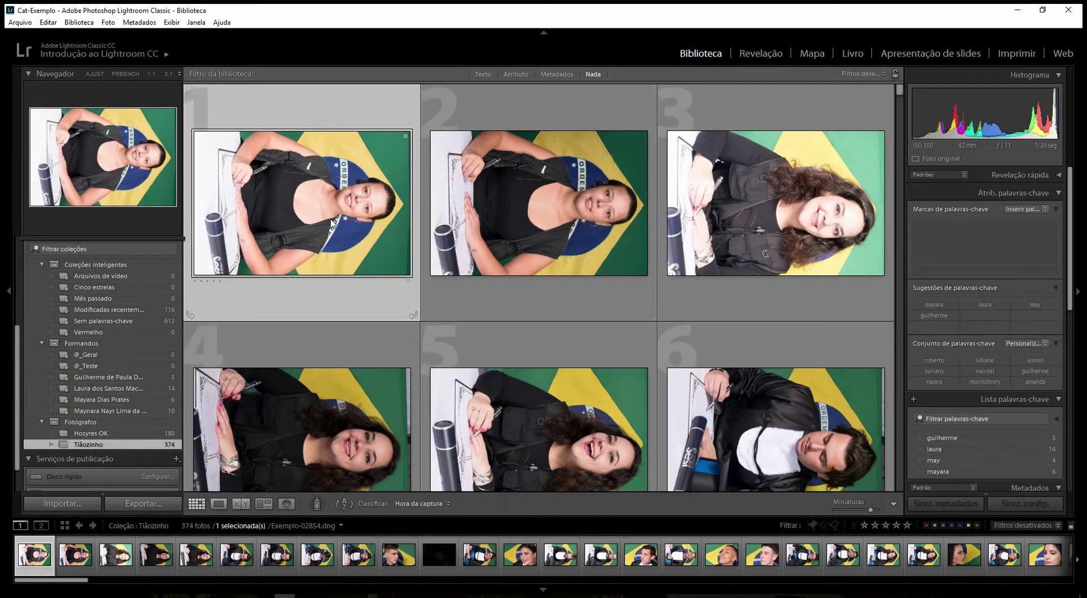
left_click(628, 421, "shift")
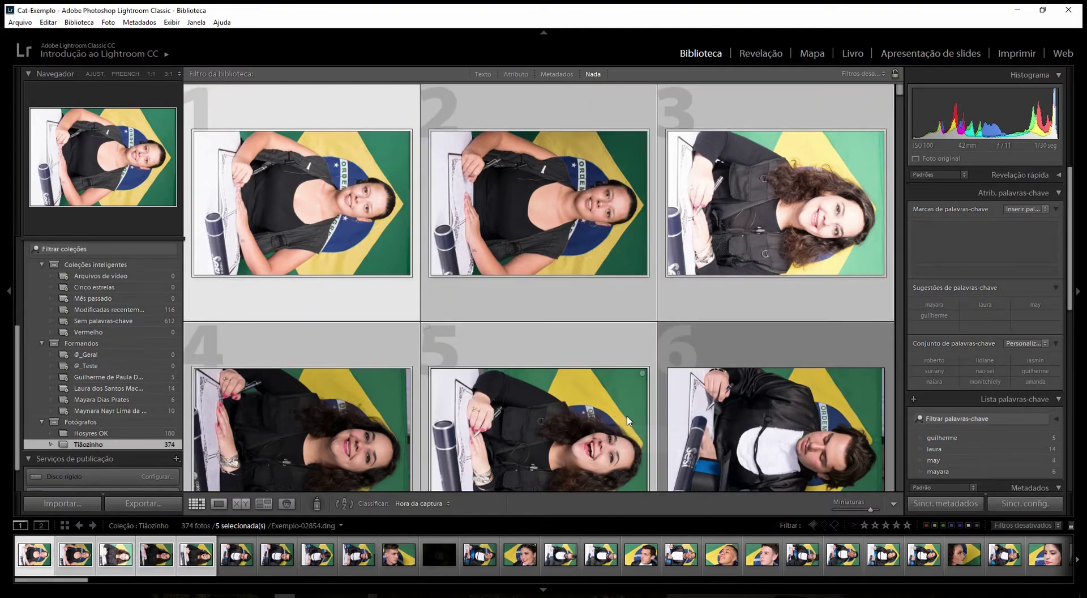
left_click(925, 269)
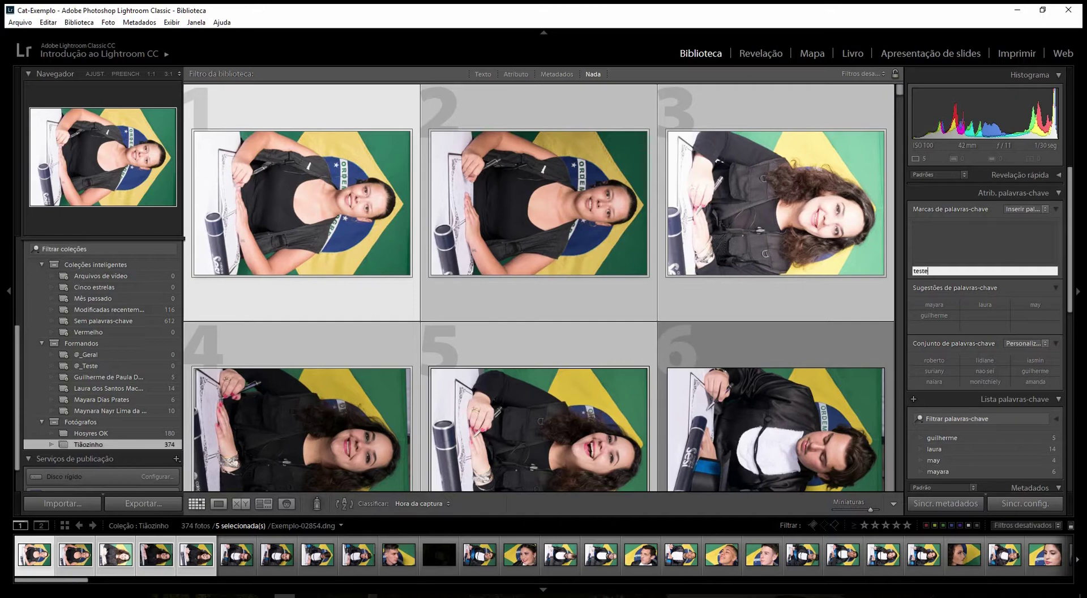
key("Return")
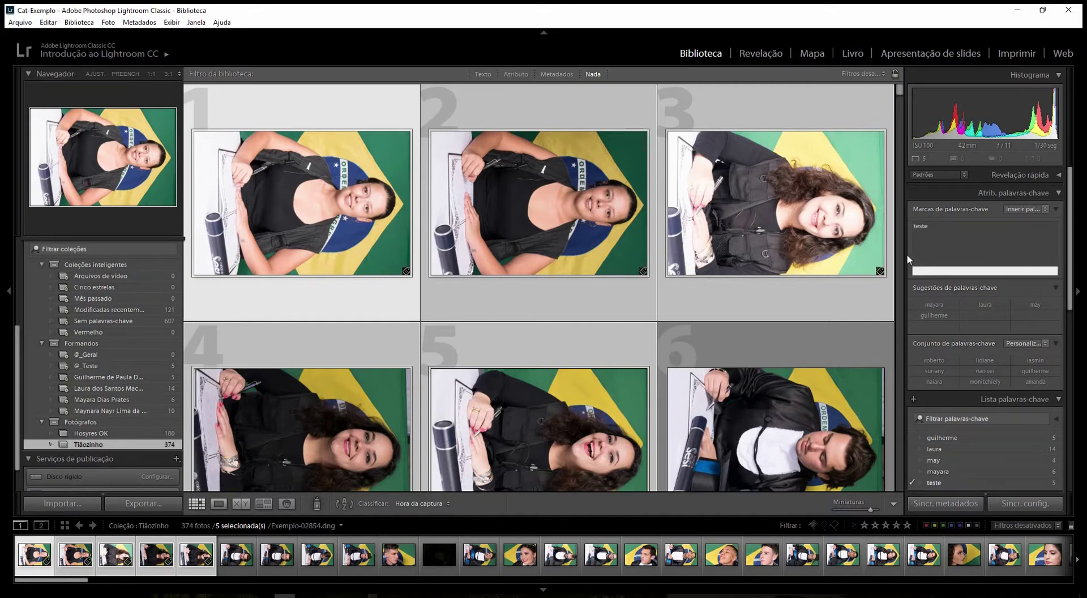
left_click(233, 568)
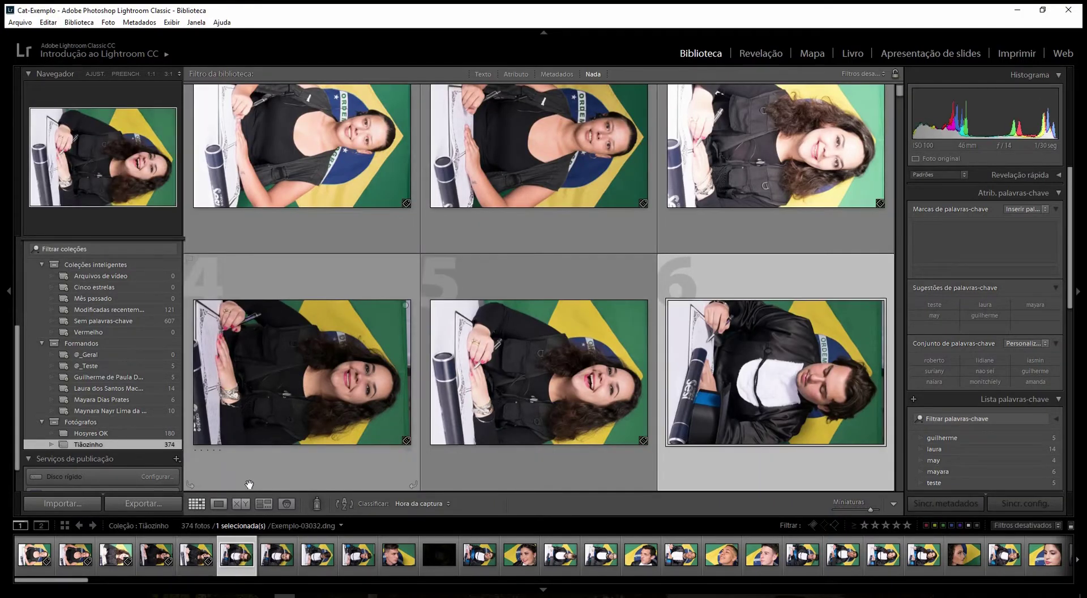
- In Loupe view, tag Exemplo-03032 and Exemplo-03034 with the first graduate's name keyword
left_click(219, 504)
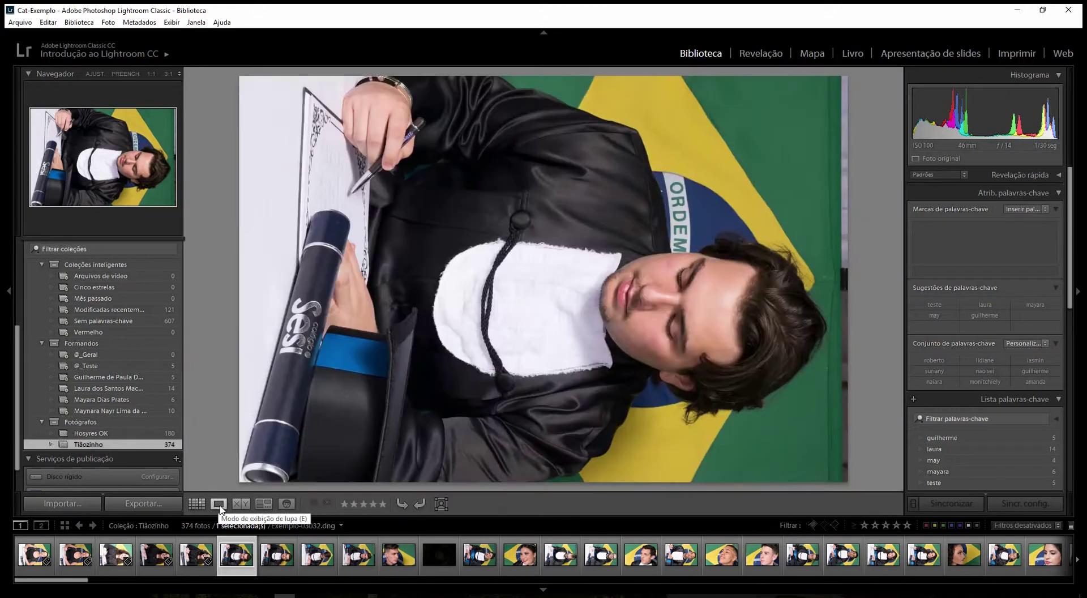
left_click(936, 269)
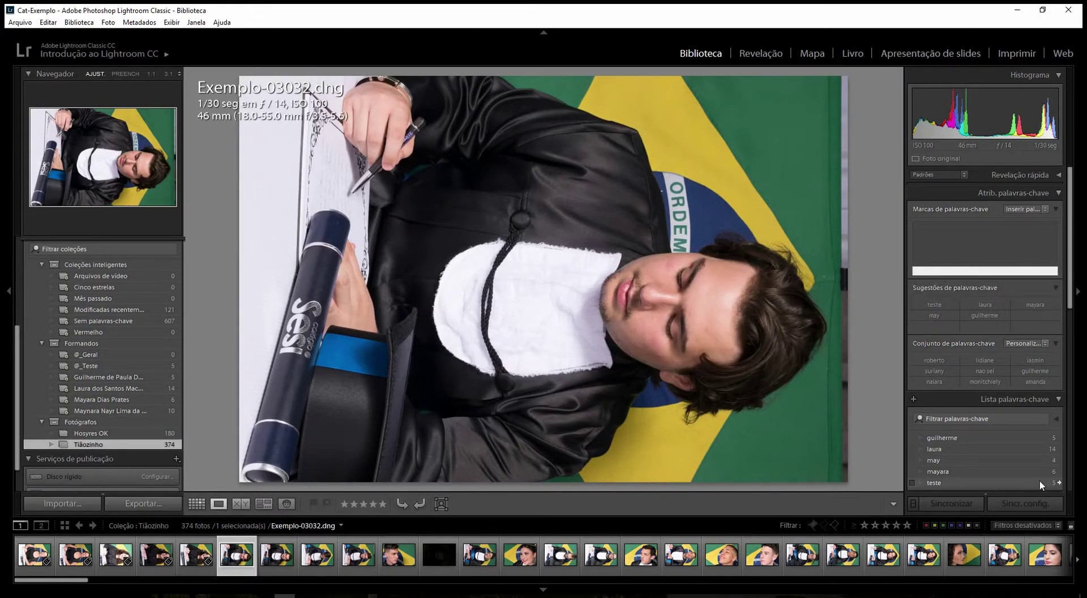
type("guilherme")
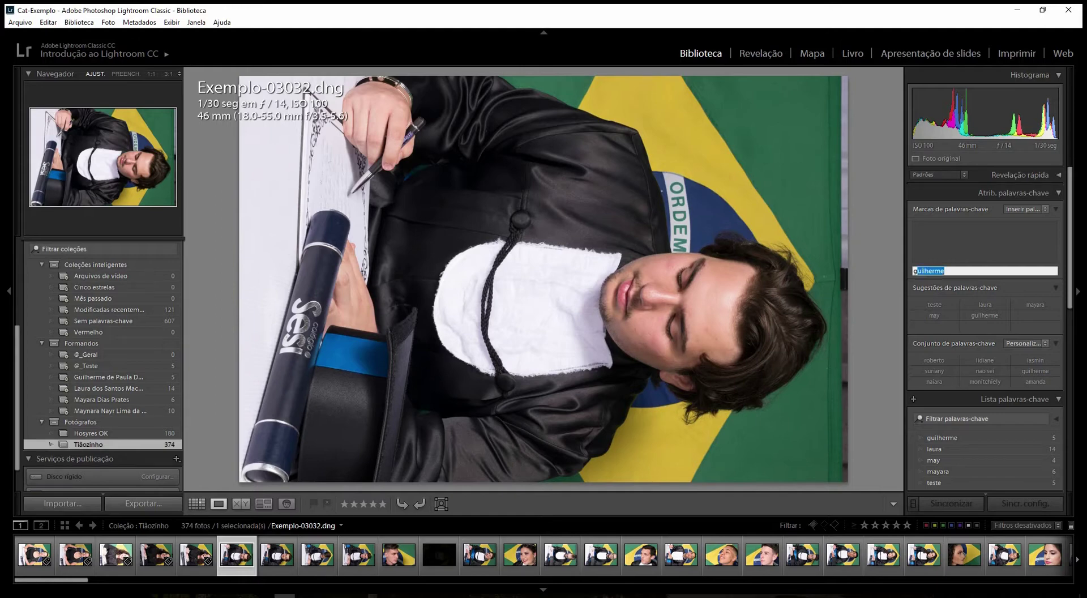
key("Return")
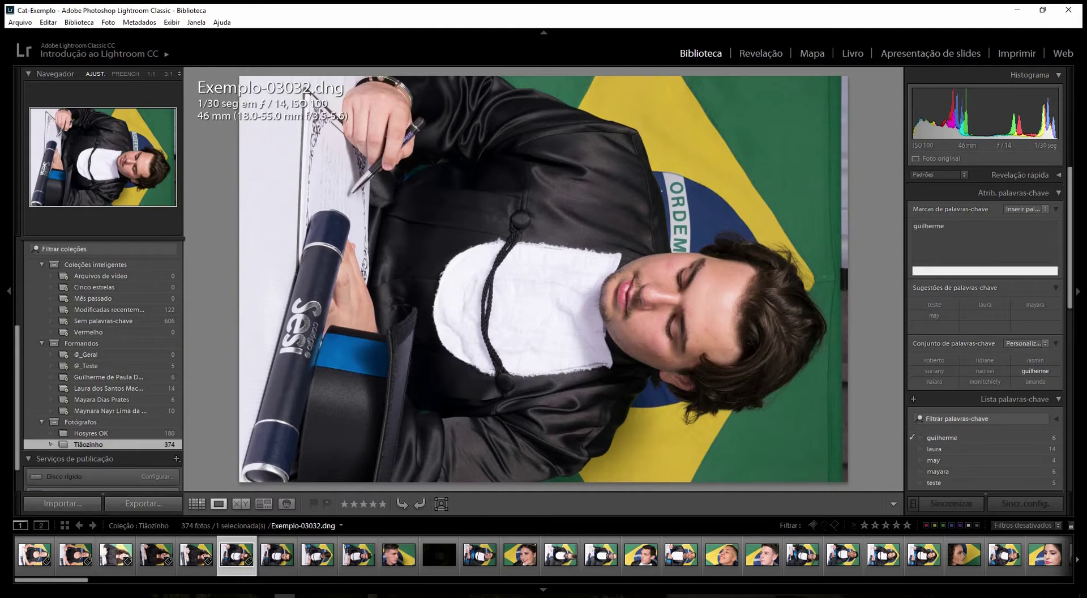
key("ctrl+Right")
type("g")
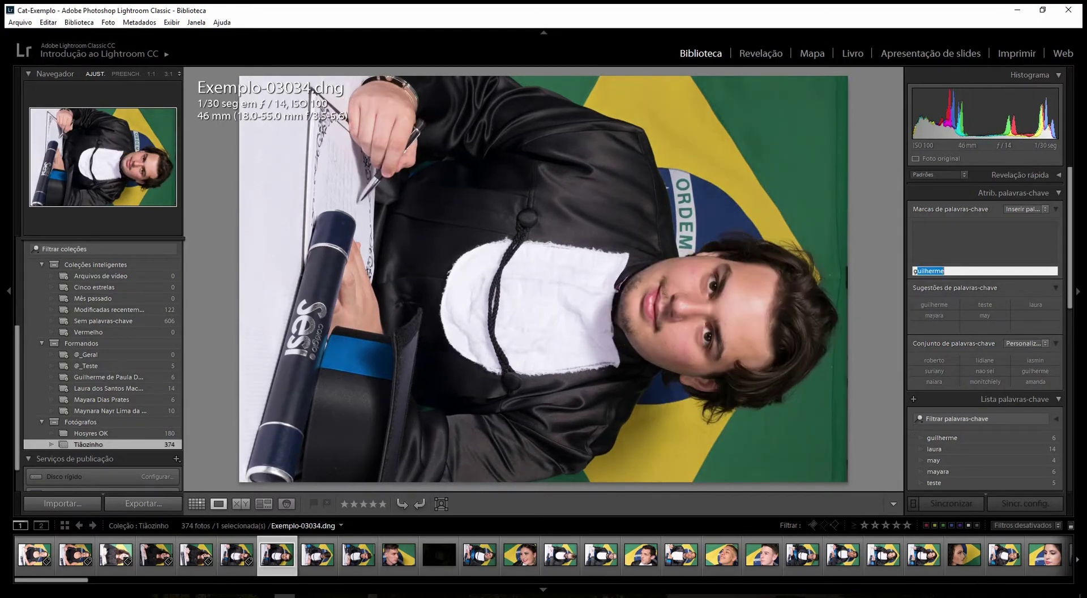
key("Return")
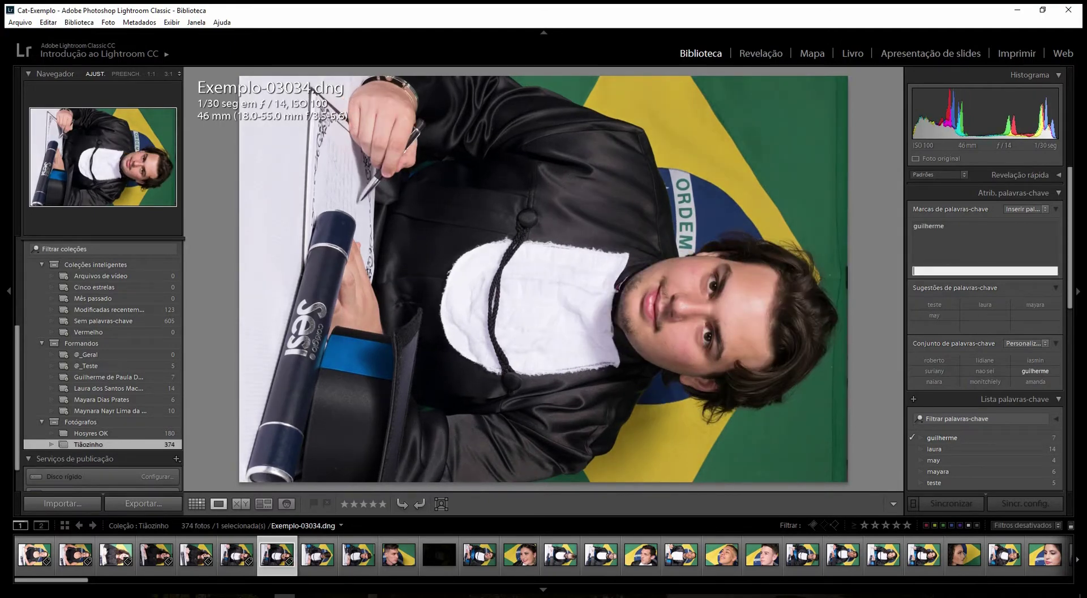
key("ctrl+Right")
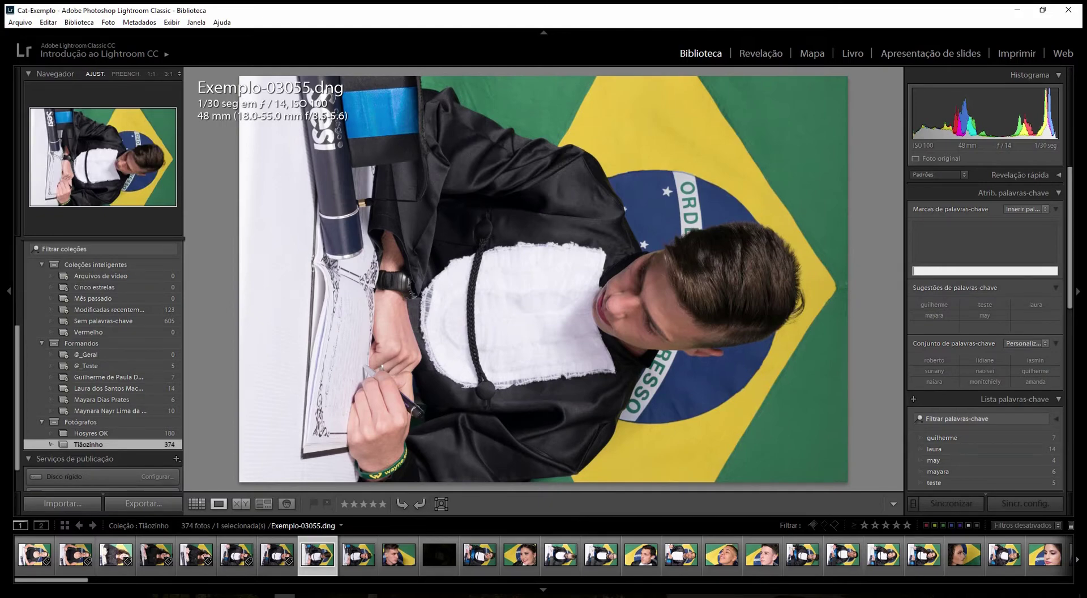
- Tag Exemplo-03057 and Exemplo-03084 with the second graduate's name keyword
type("l")
key("ctrl+Right")
key("ctrl+k")
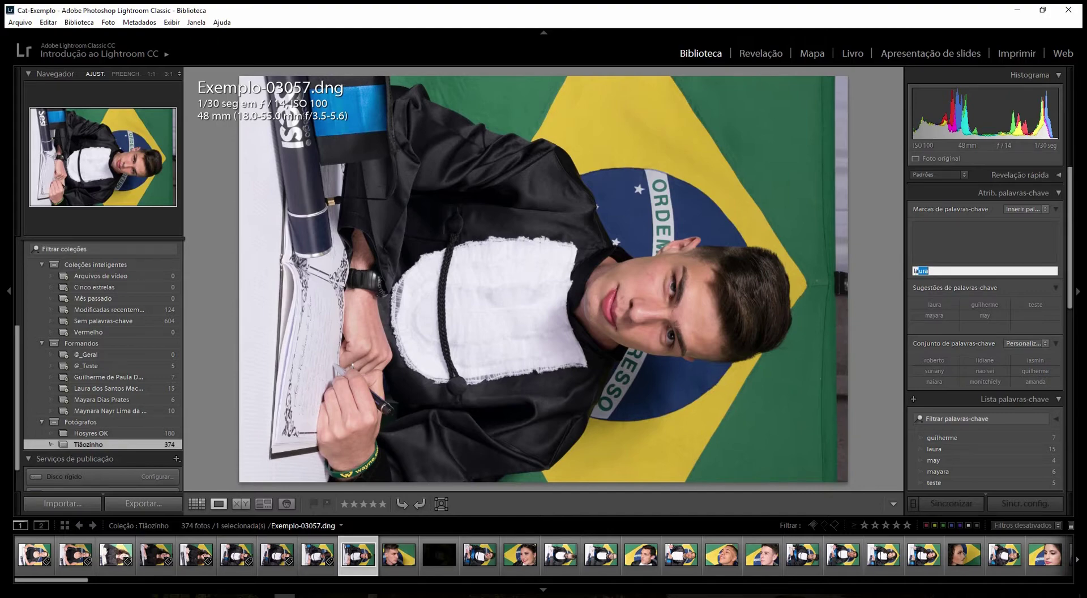
key("Return")
key("ctrl+Right")
key("ctrl+Right")
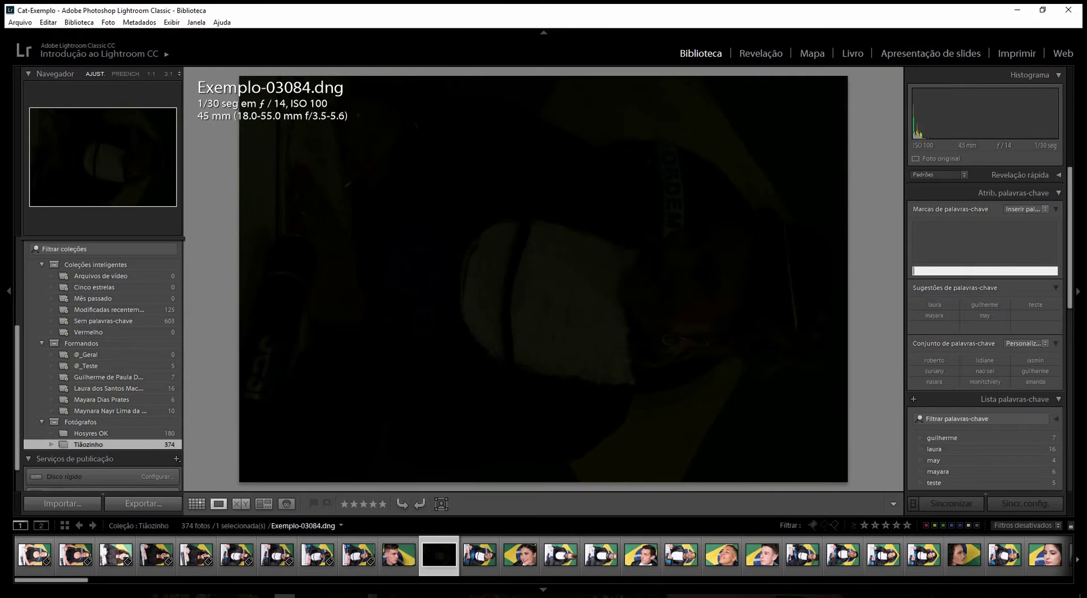
key("ctrl+Right")
key("ctrl+Left")
type("laulau")
- Step forward from Exemplo-03085 past Exemplo-03251 looking for the next graduate's photos
key("Right")
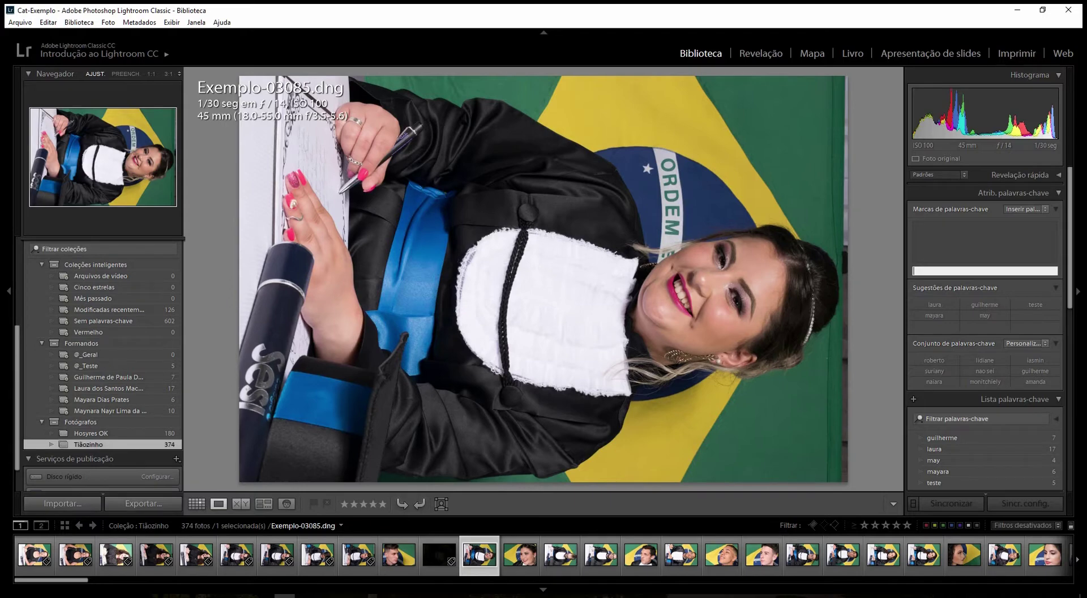
key("Right")
key("Right")
key("Right")
key("Right")
key("Right")
key("Right")
key("Right")
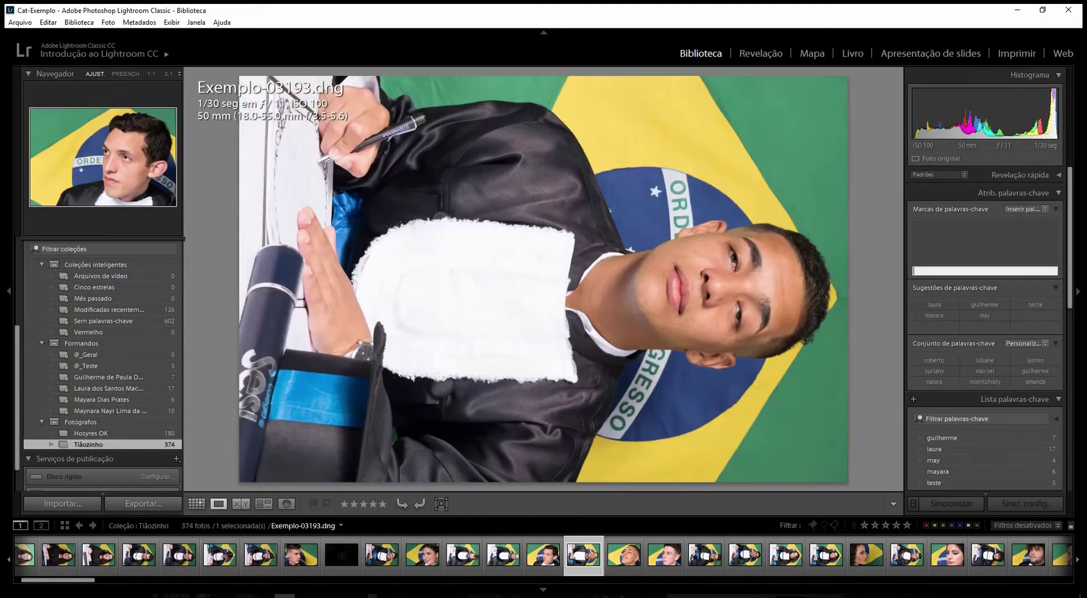
key("Right")
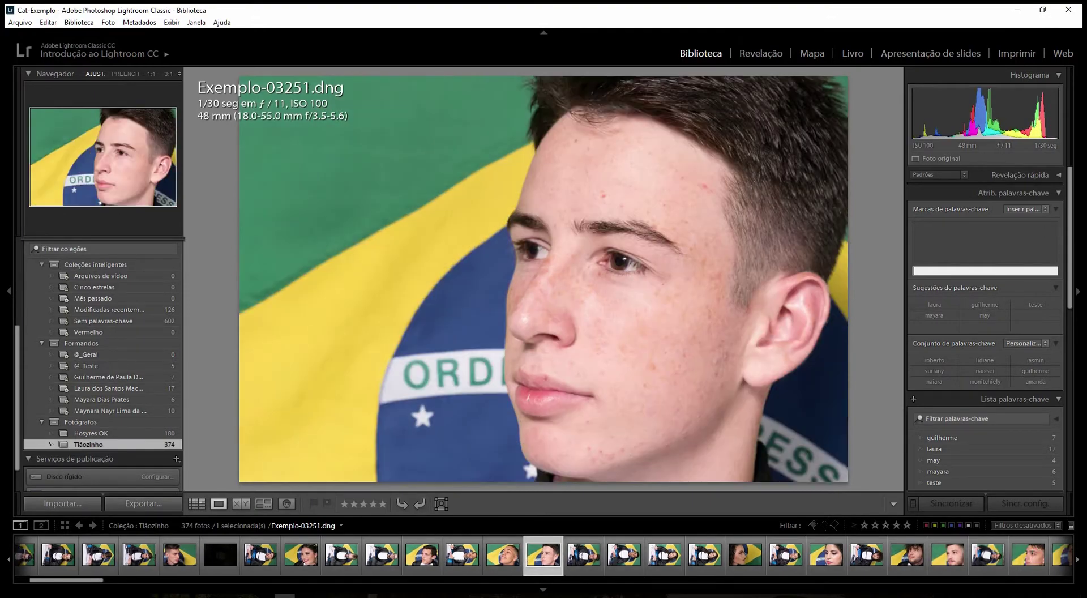
key("Right")
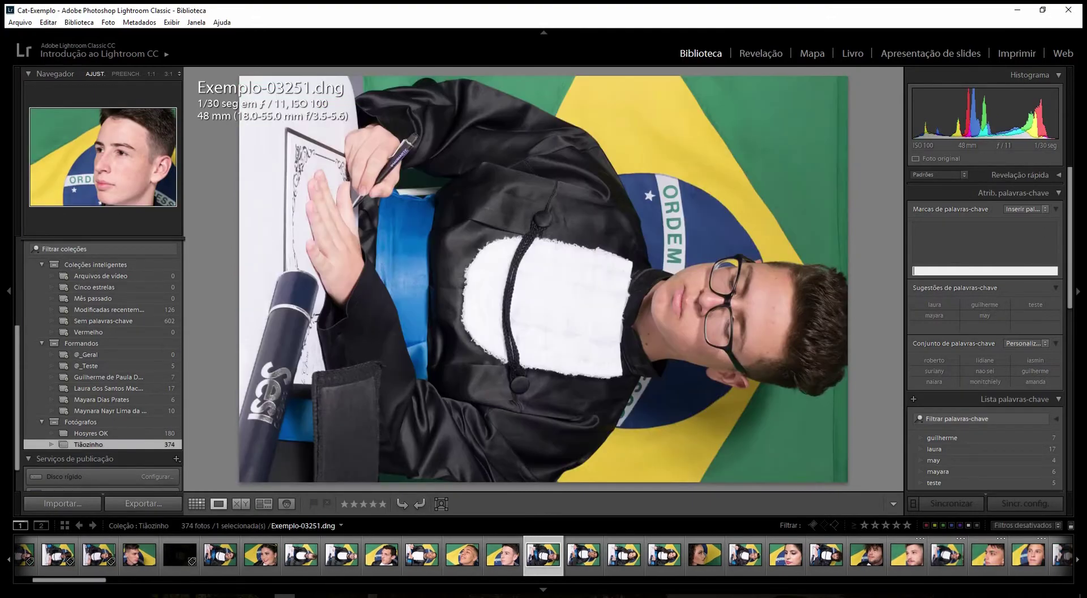
key("Right")
key("Right")
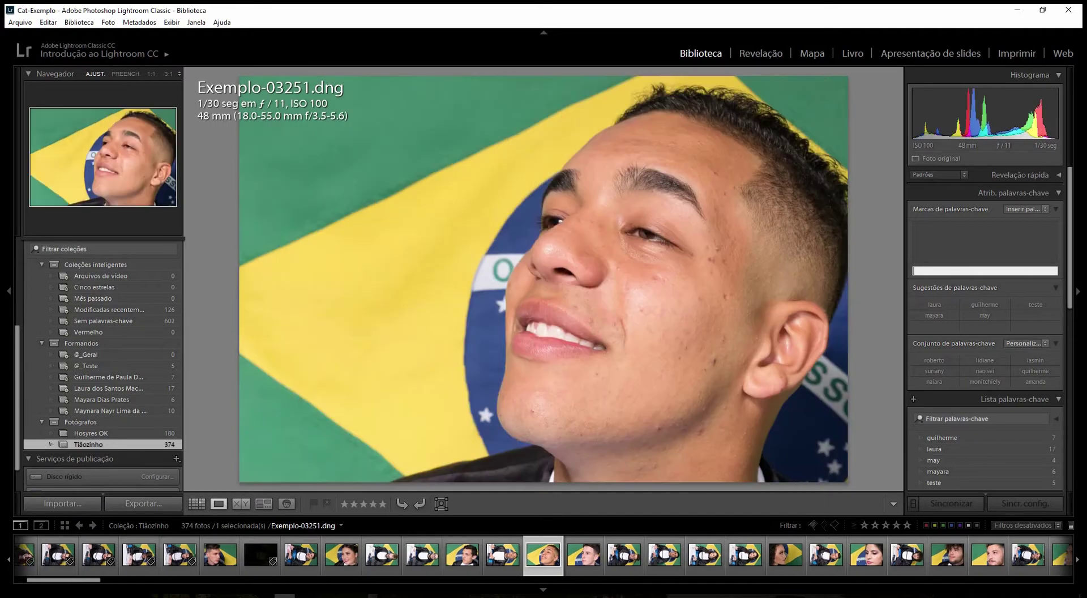
key("Right")
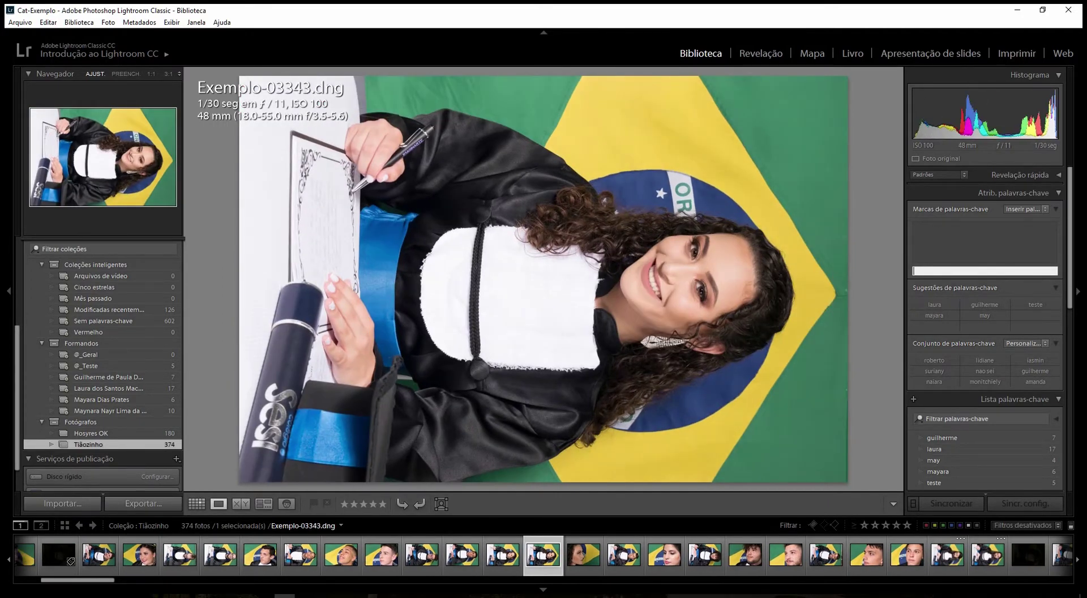
- Tag Exemplo-03343, Exemplo-03347 and Exemplo-03388 with the third graduate's name keyword
type("may")
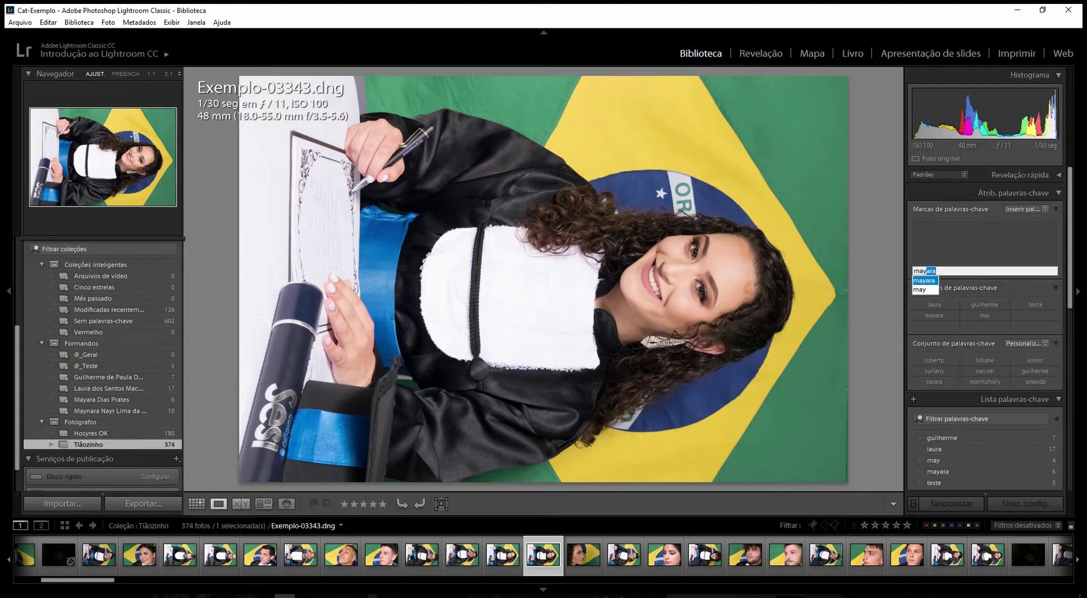
type("ara")
key("Return")
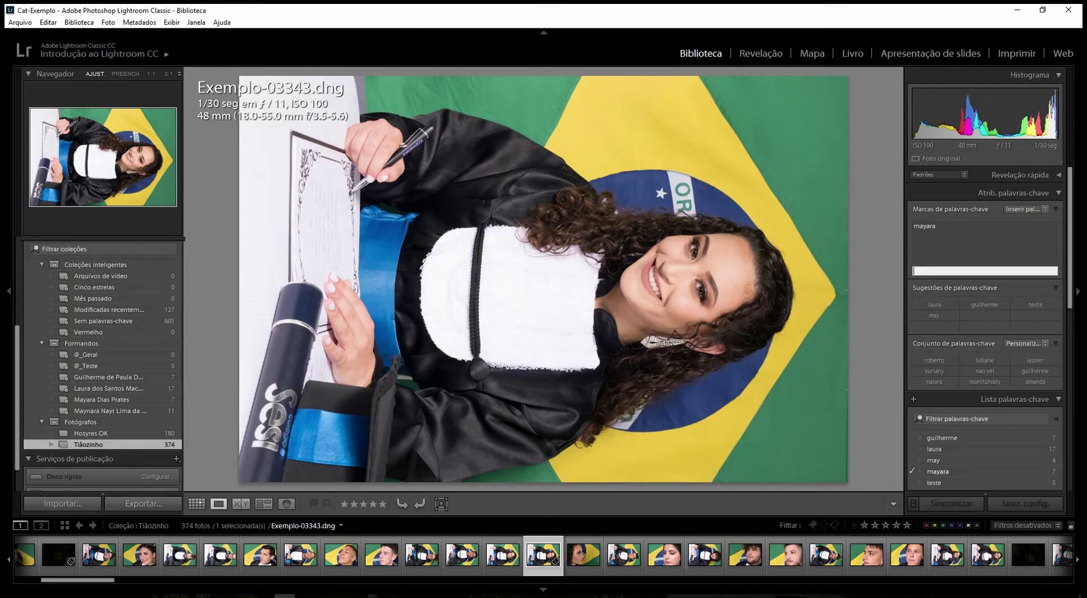
key("ctrl+Right")
type("mayara")
key("Return")
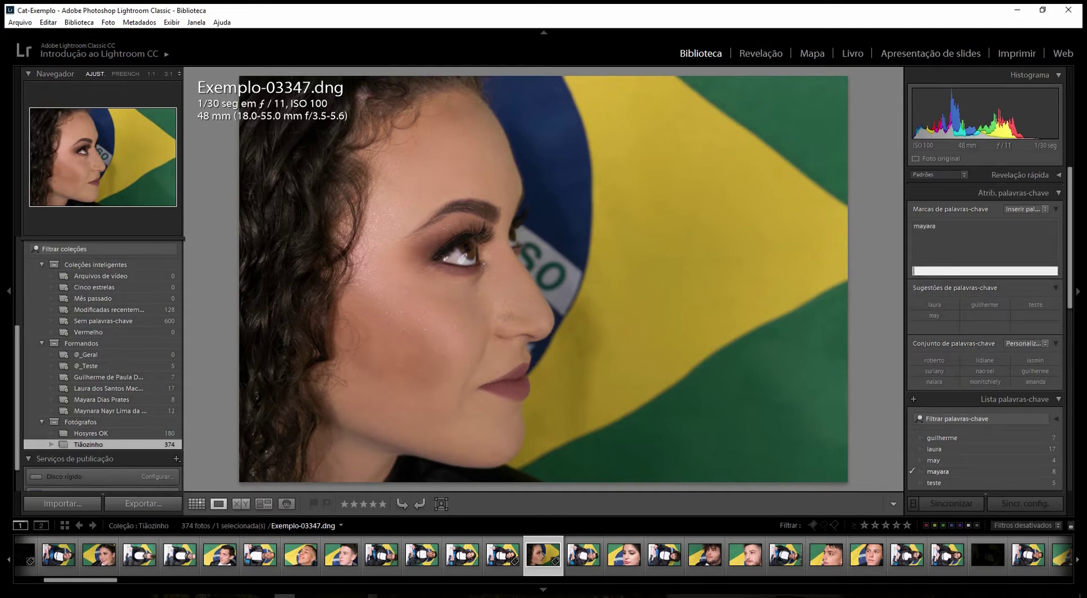
key("ctrl+Right")
type("may")
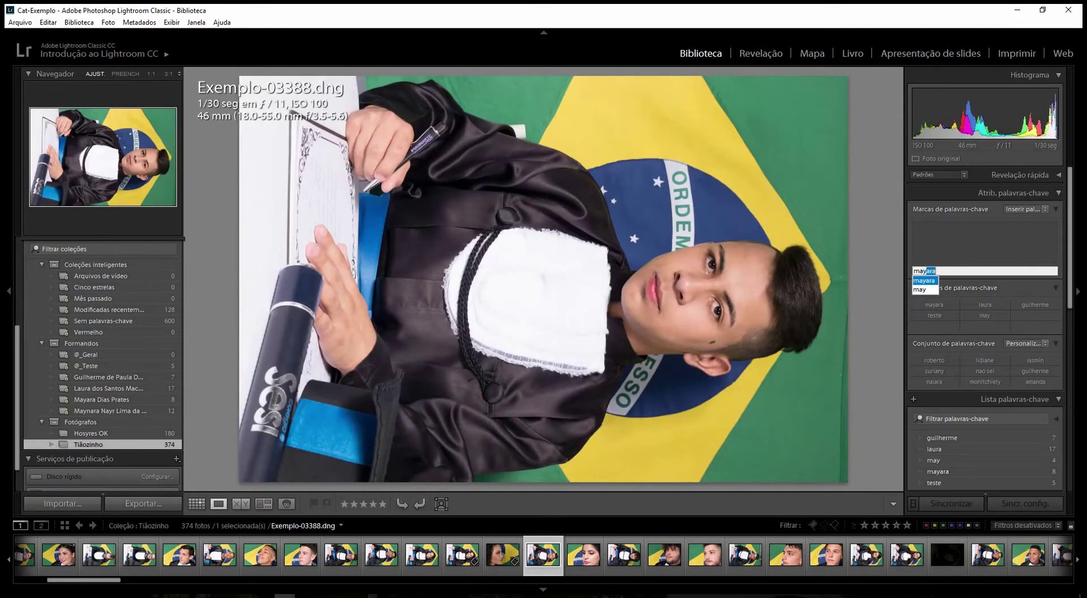
type("ara")
key("Return")
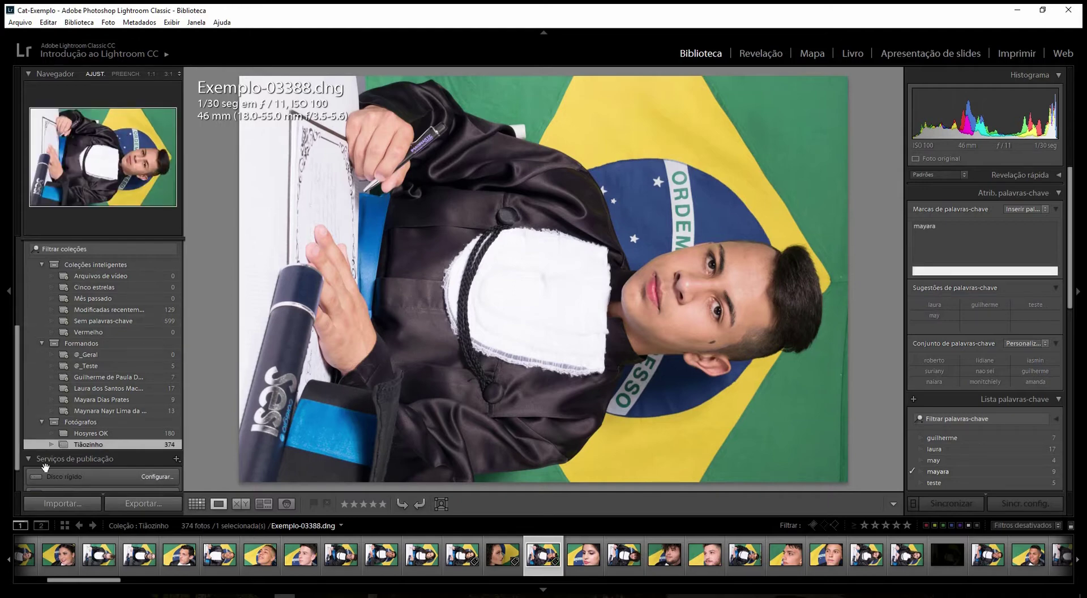
- In Hosyres OK, select the 16 ballroom group shots and enter 'geral', tagging Exemplo-17071
left_click(136, 434)
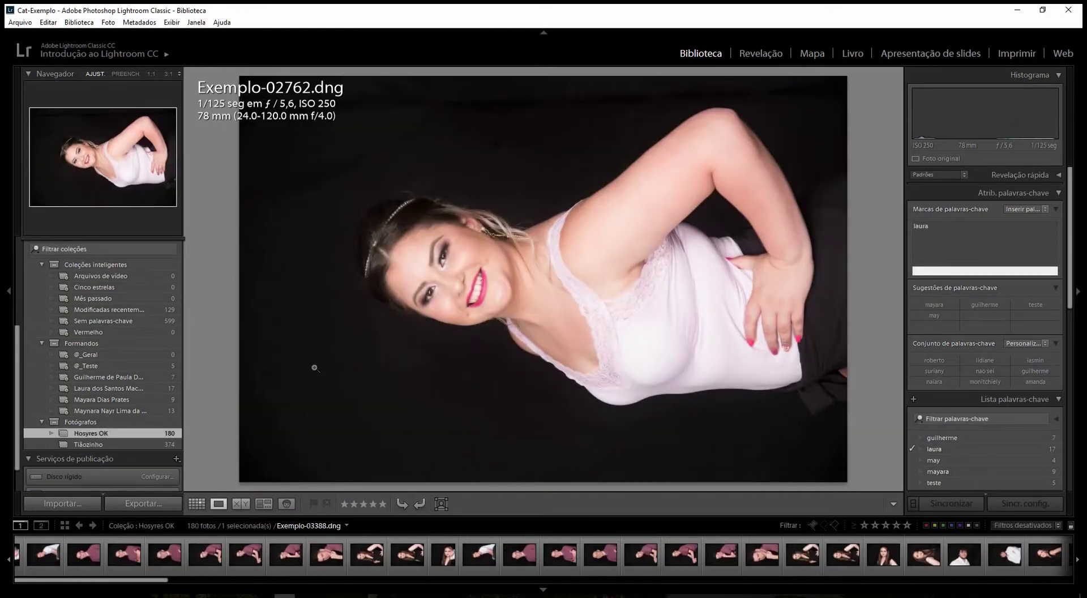
left_click_drag(167, 584, 1023, 584)
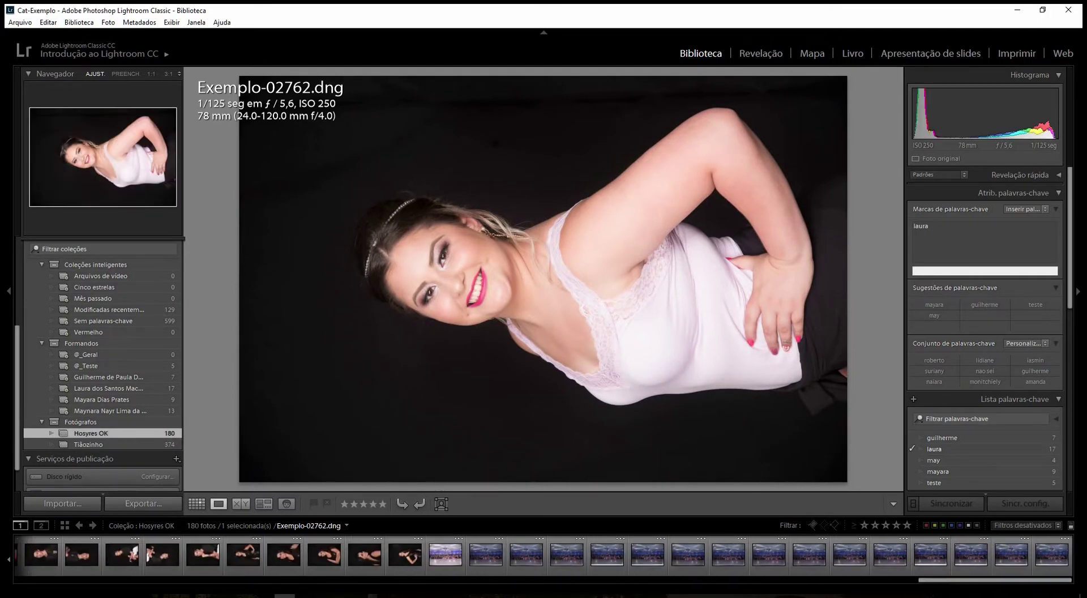
left_click(445, 556)
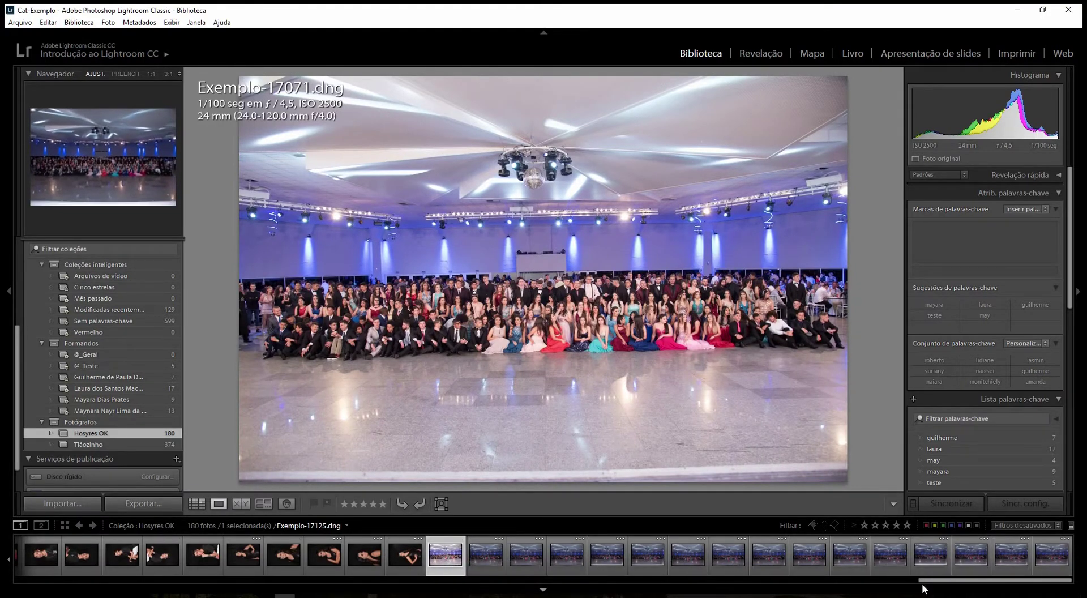
left_click(1049, 557, "shift")
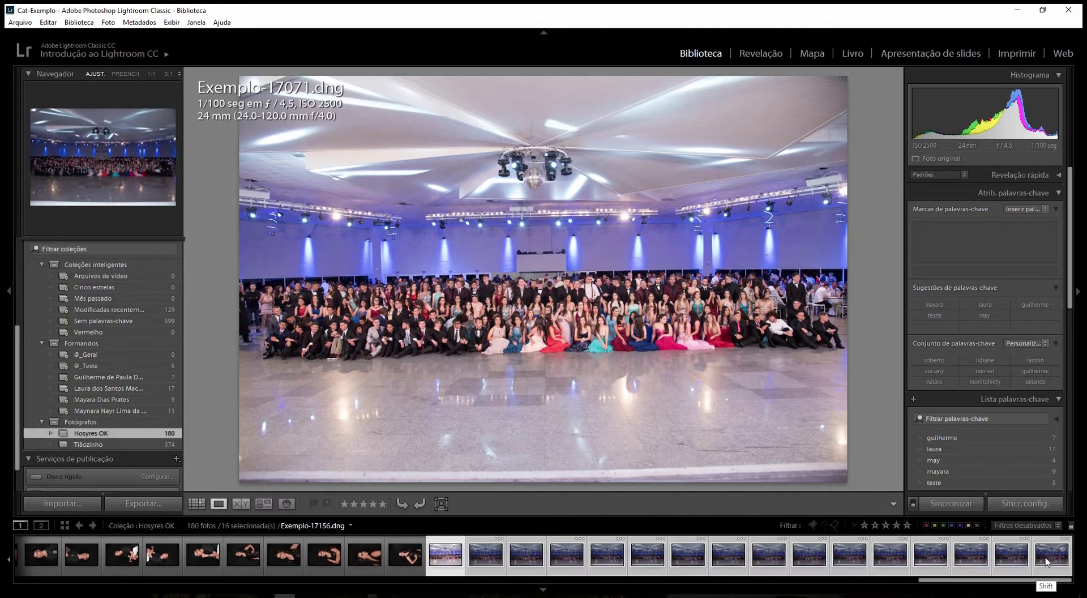
left_click(949, 275)
type("gera")
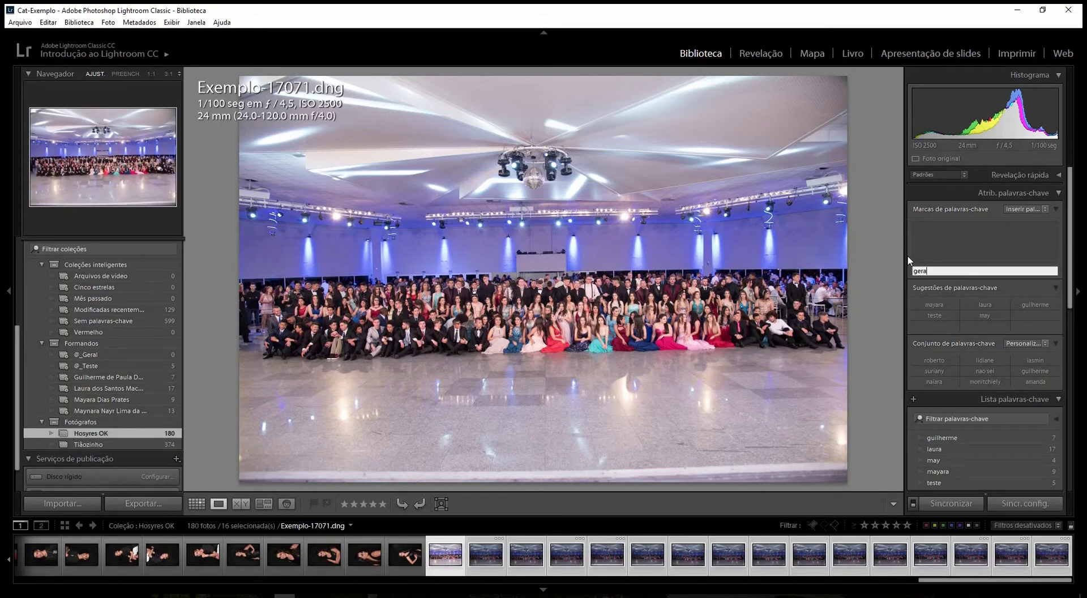
type("l")
key("Return")
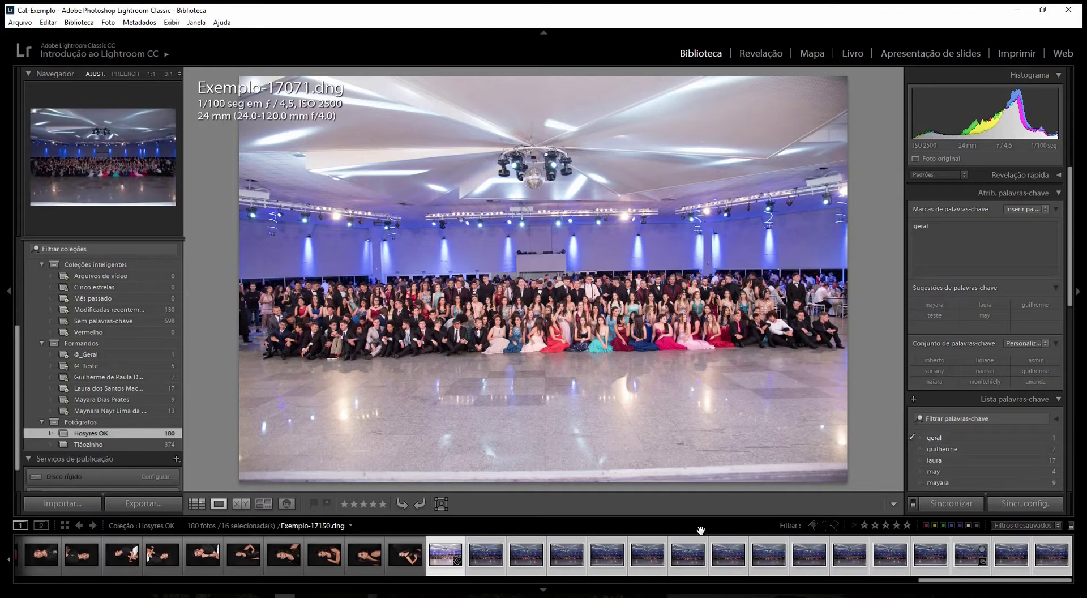
mouse_move(460, 565)
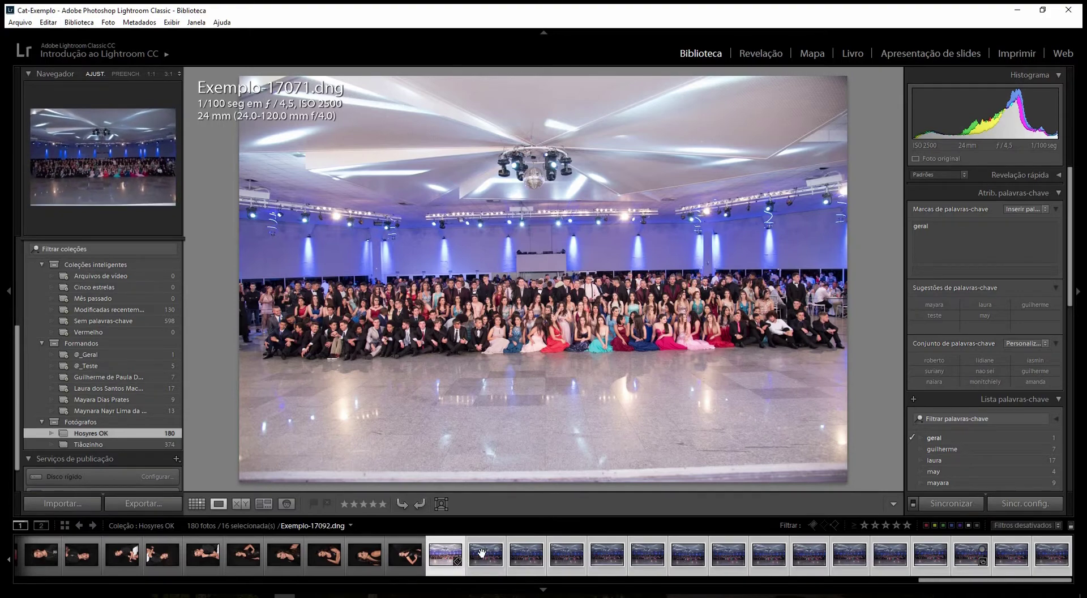
- In Grid view, apply the keyword 'geral' to all 16 selected group photos
left_click(197, 504)
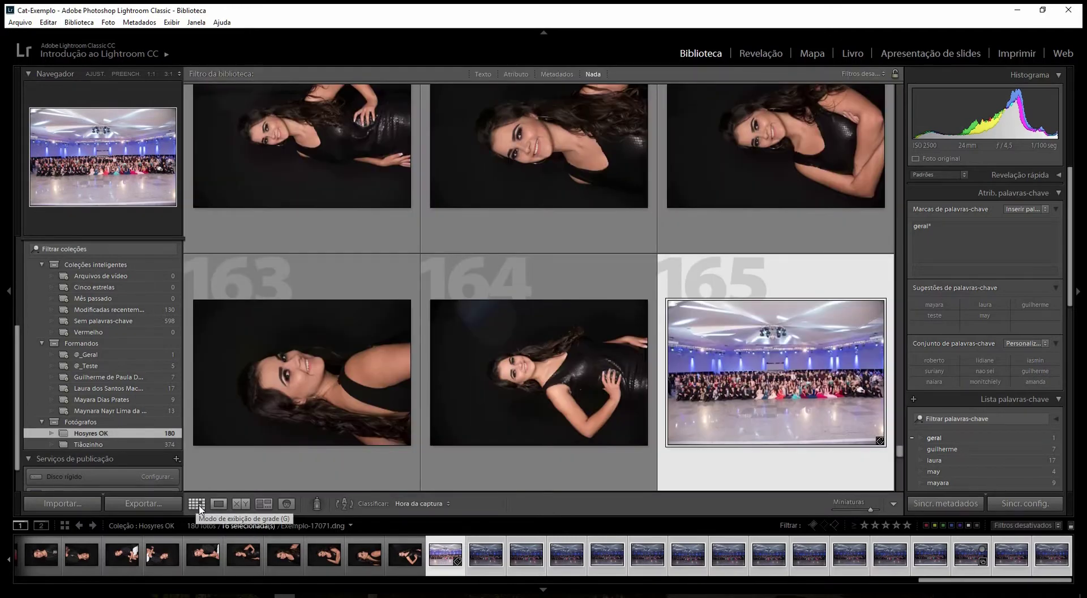
left_click(976, 231)
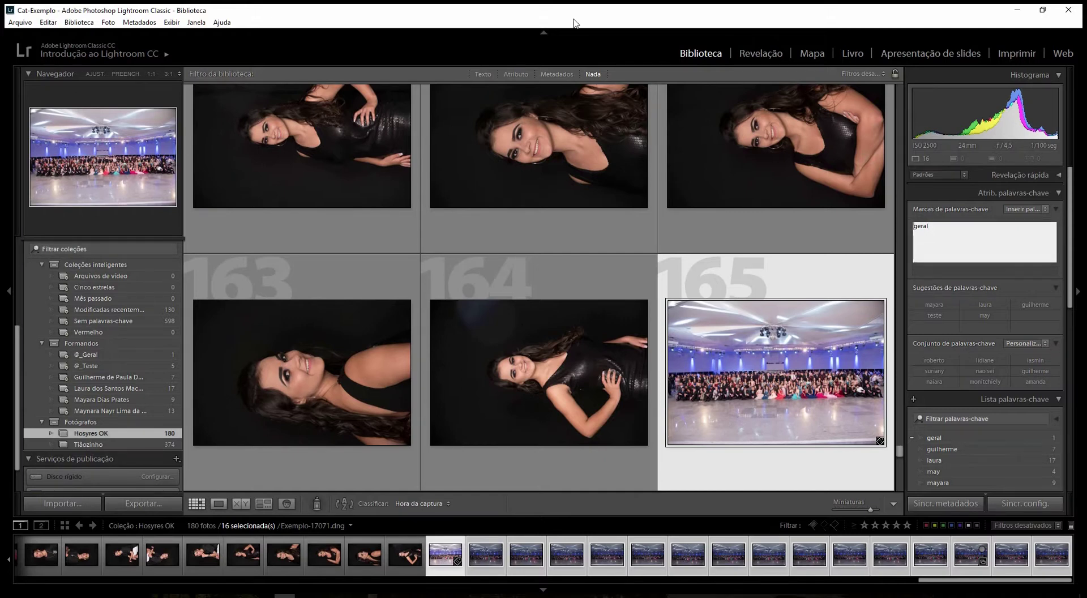
key("Return")
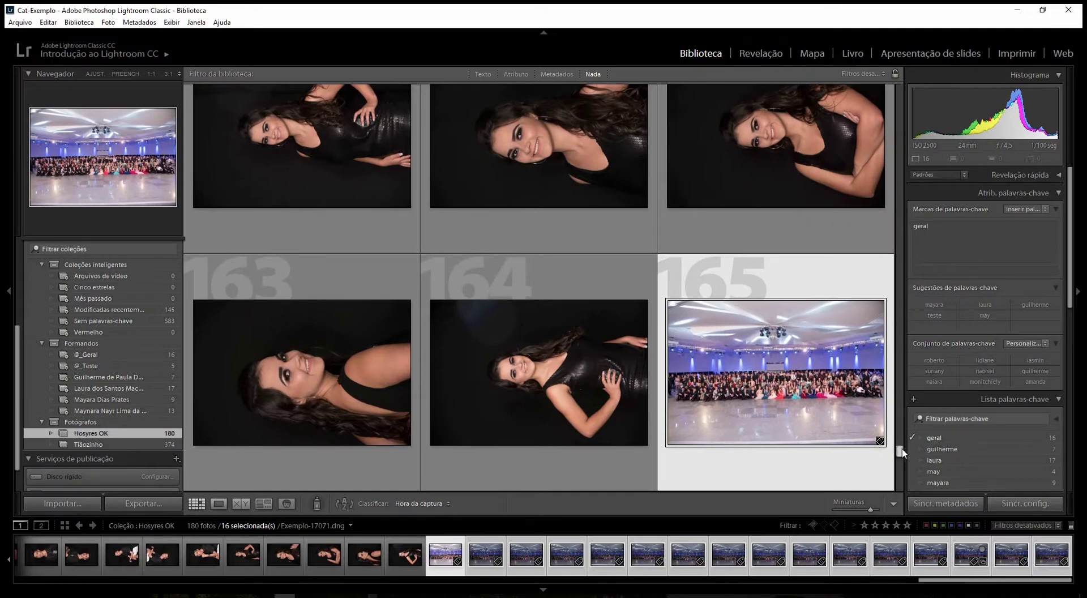
mouse_move(900, 451)
left_mouse_down()
mouse_move(900, 486)
mouse_move(901, 432)
left_mouse_up()
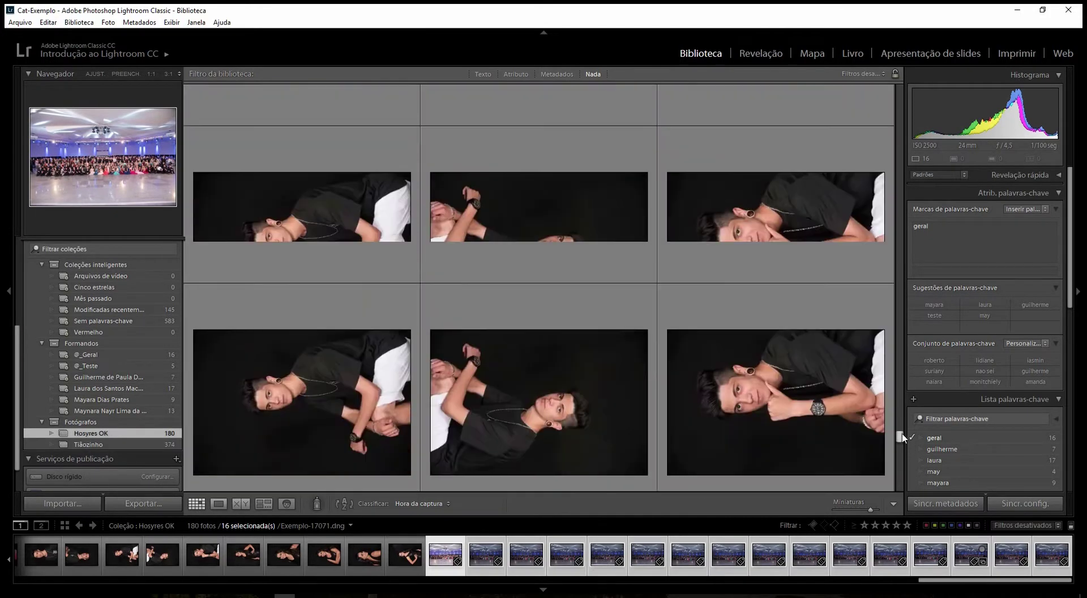
- Rename the Tiãozinho collection to 'Tiãozinho OK'
right_click(108, 445)
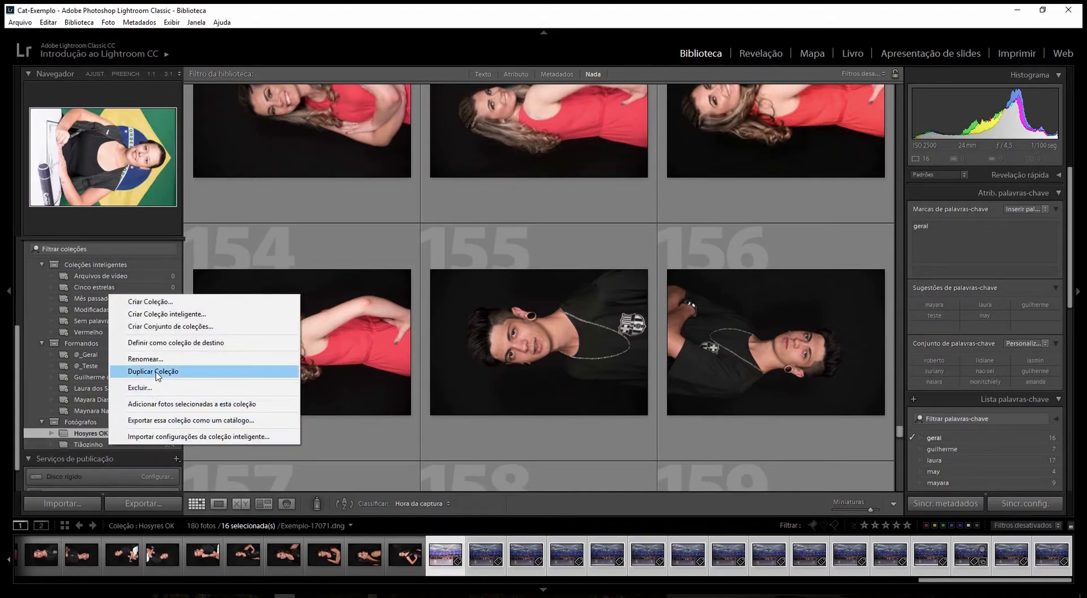
left_click(144, 359)
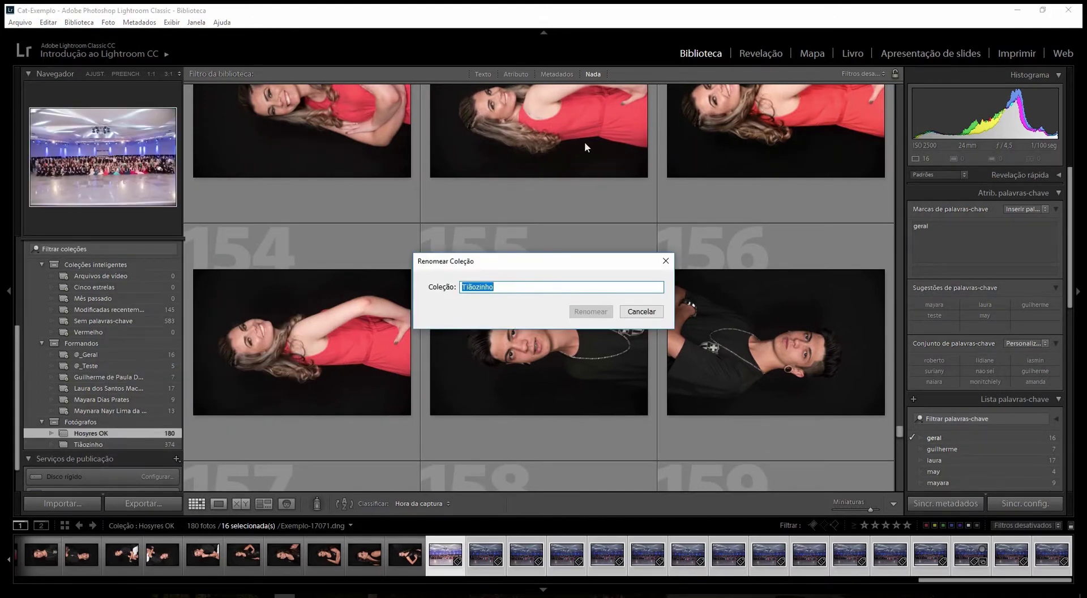
key("End")
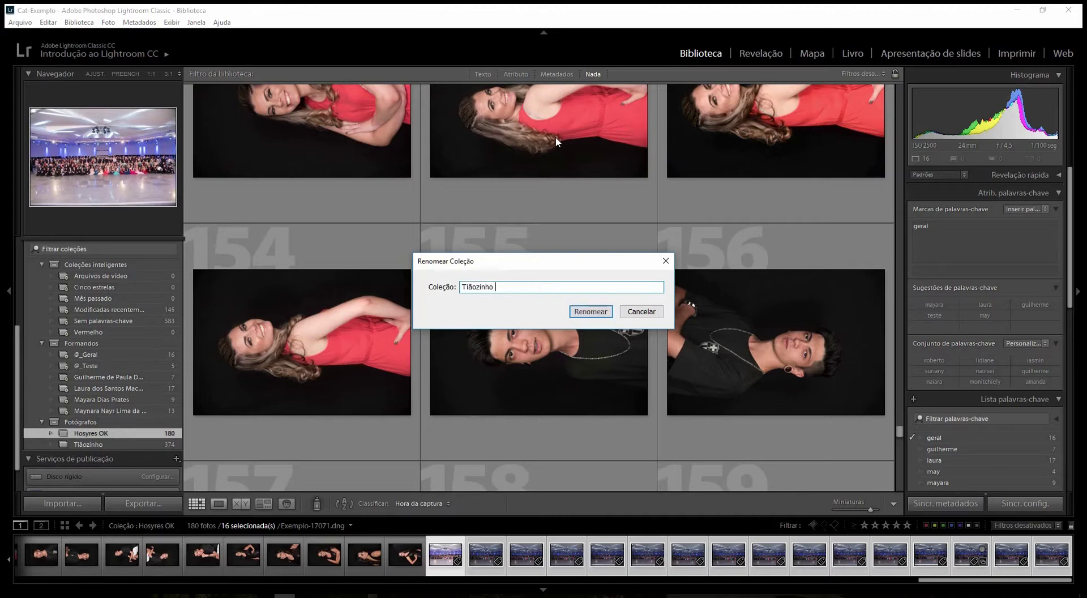
key("Return")
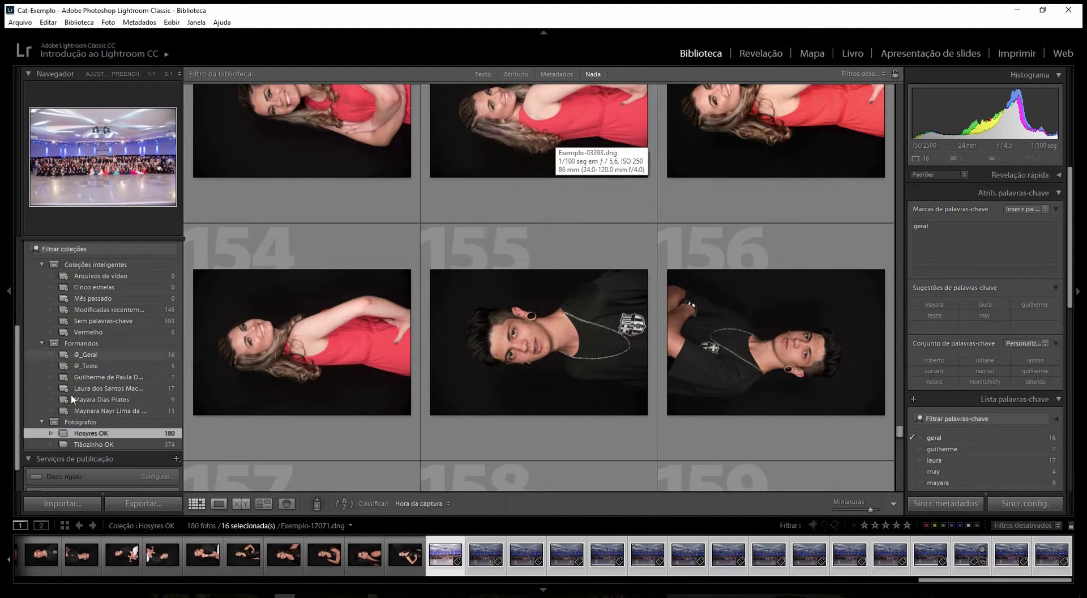
left_click(150, 355)
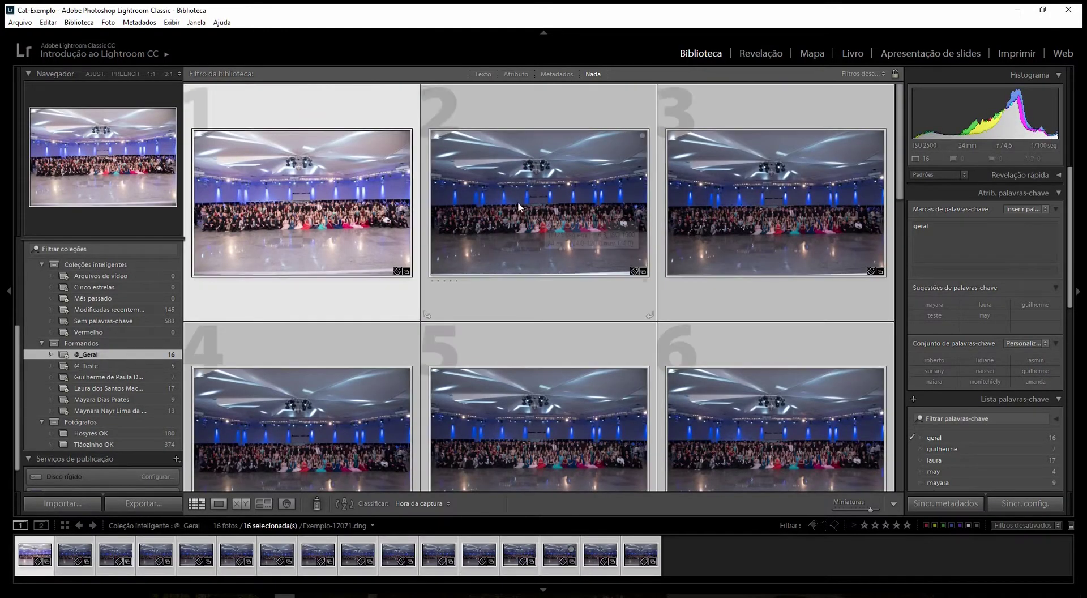
left_click(500, 244)
left_click(219, 503)
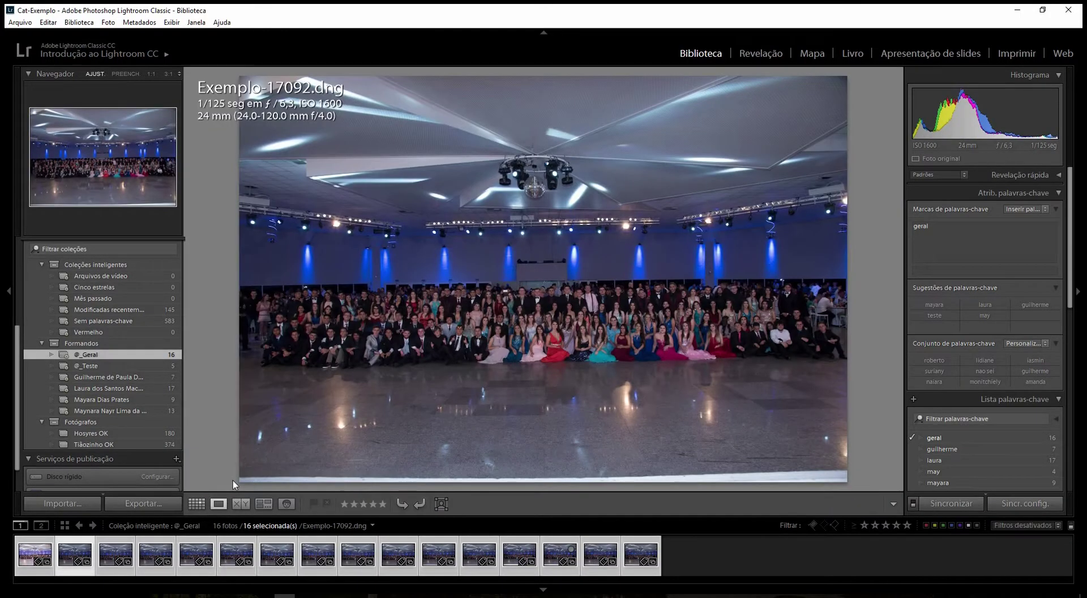
left_click(48, 561)
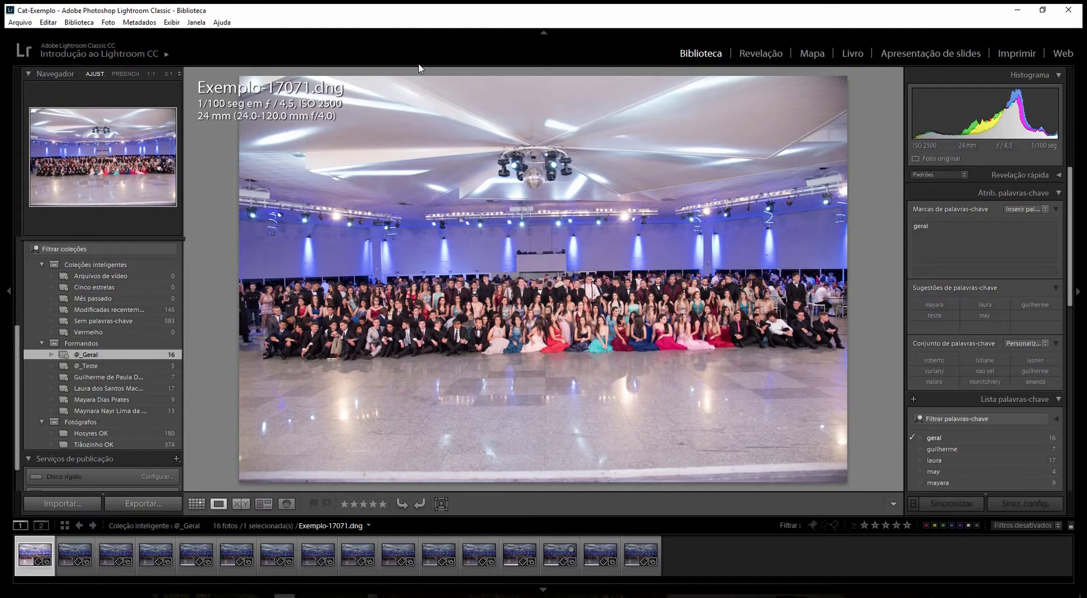
- Step through the ballroom group photos and give three of them a 2-star rating
key("Right")
key("Right")
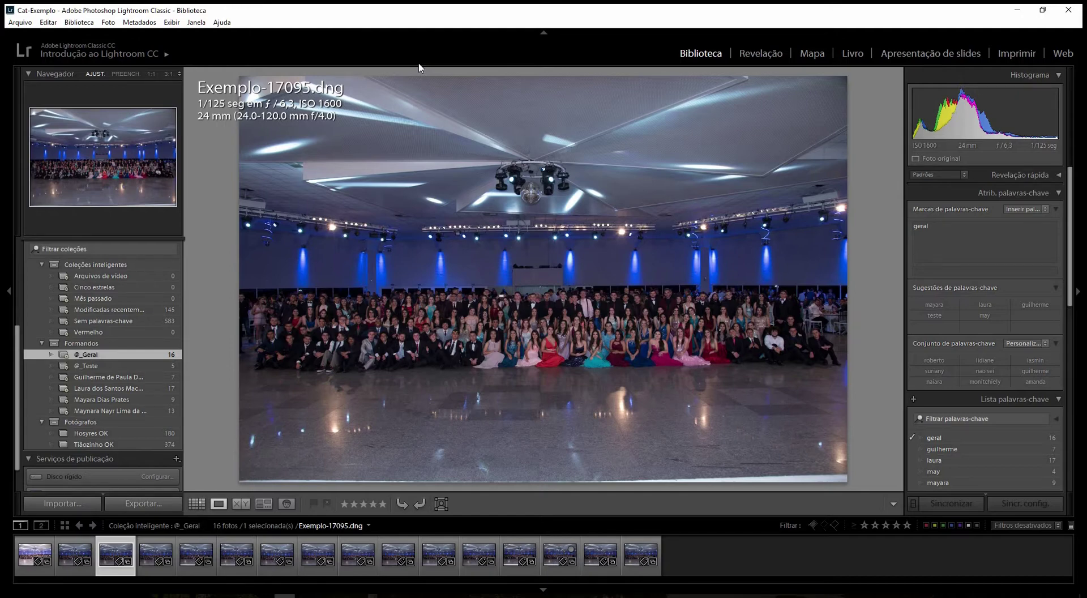
key("2")
key("Right")
key("Right")
key("Right")
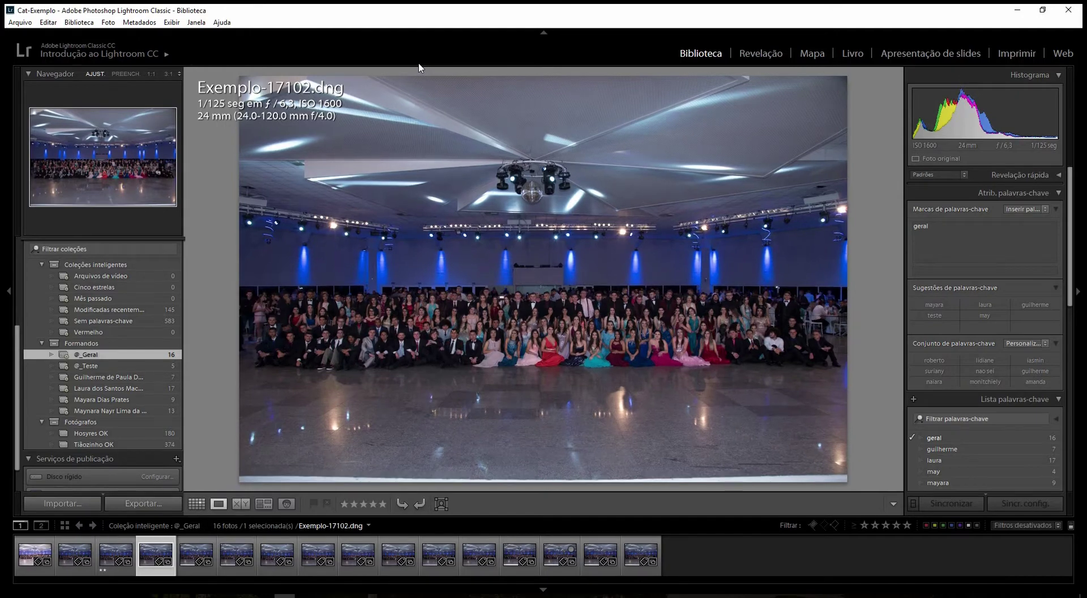
key("Right")
key("Right")
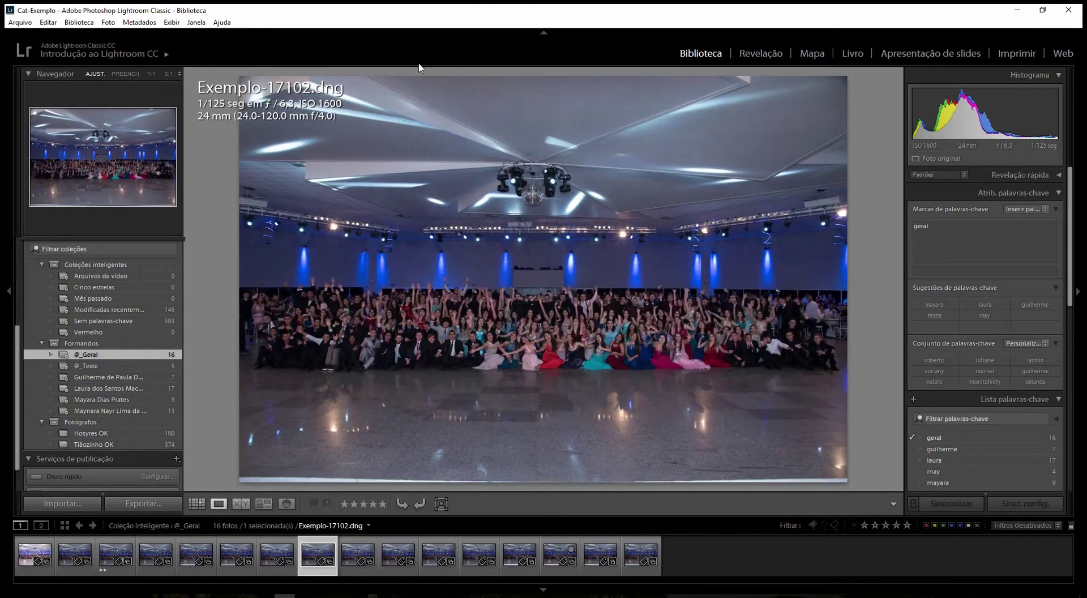
key("2")
key("Right")
key("Right")
key("Right")
key("Right")
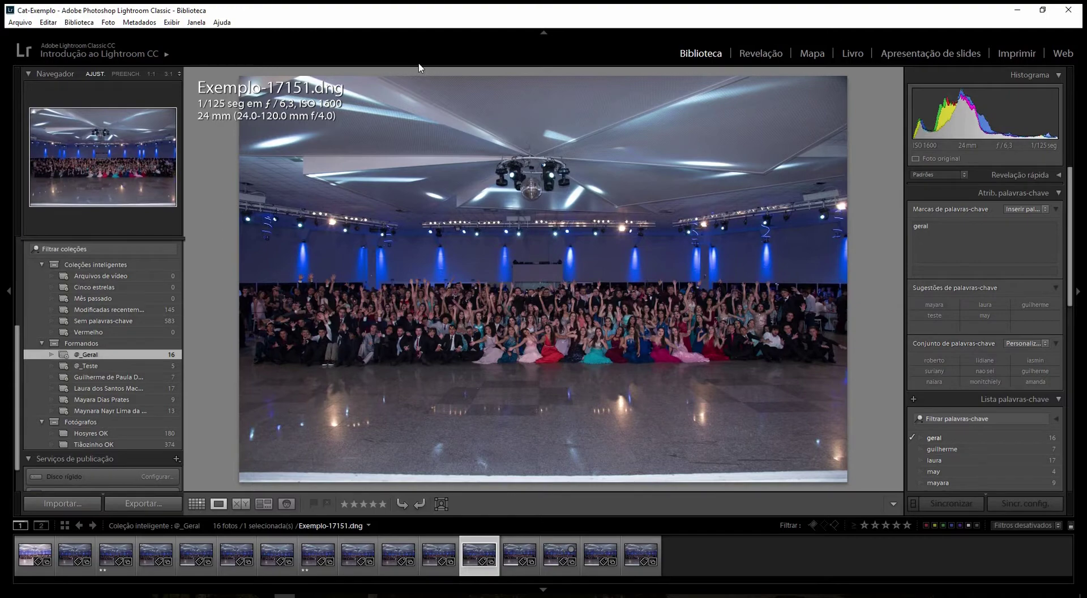
key("2")
left_click(875, 526)
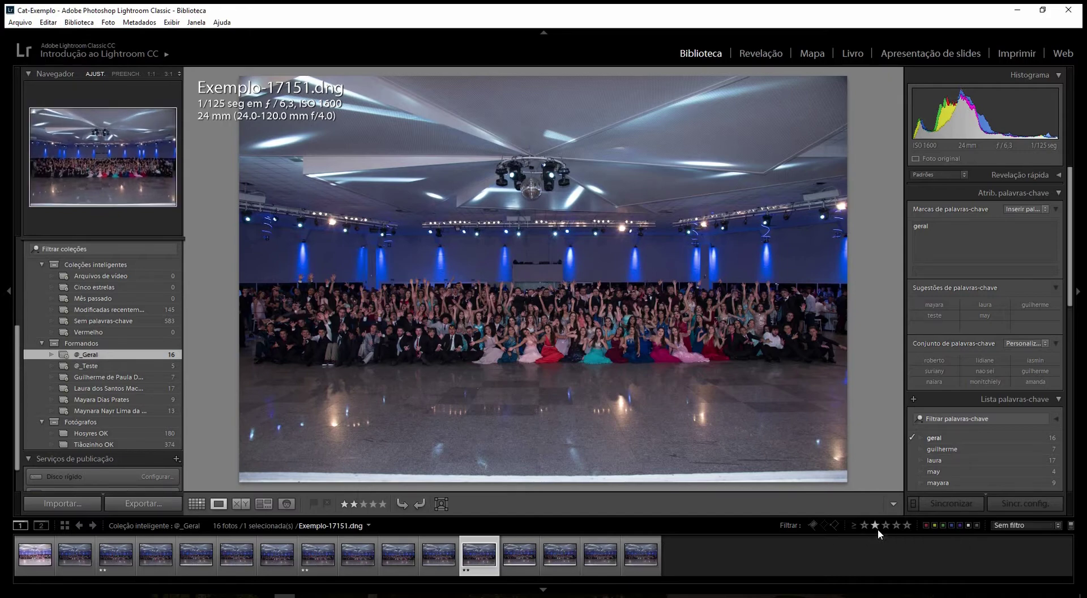
left_click(876, 527)
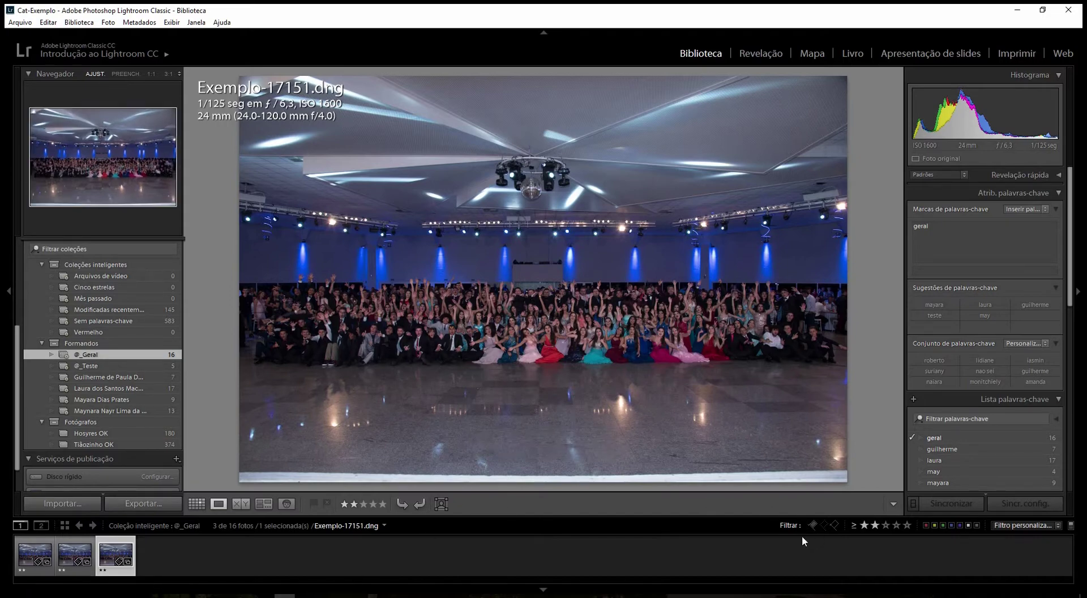
left_click(364, 504)
left_click(374, 504)
left_click(354, 505)
left_click(875, 526)
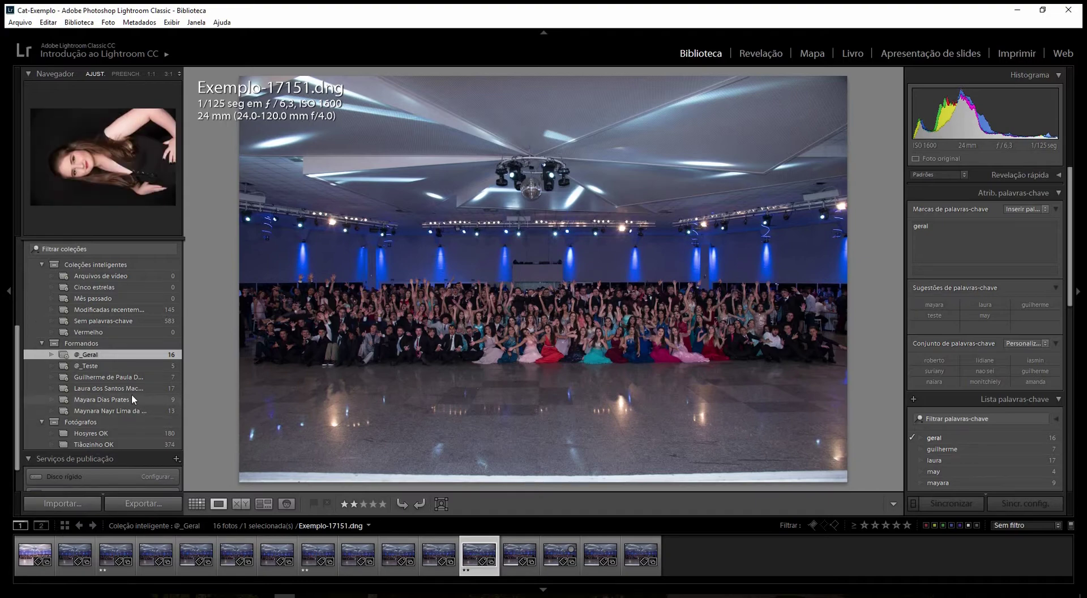
- Open the four Formandos graduate collections in turn, ending on the last graduate's 13 photos
left_click(146, 383)
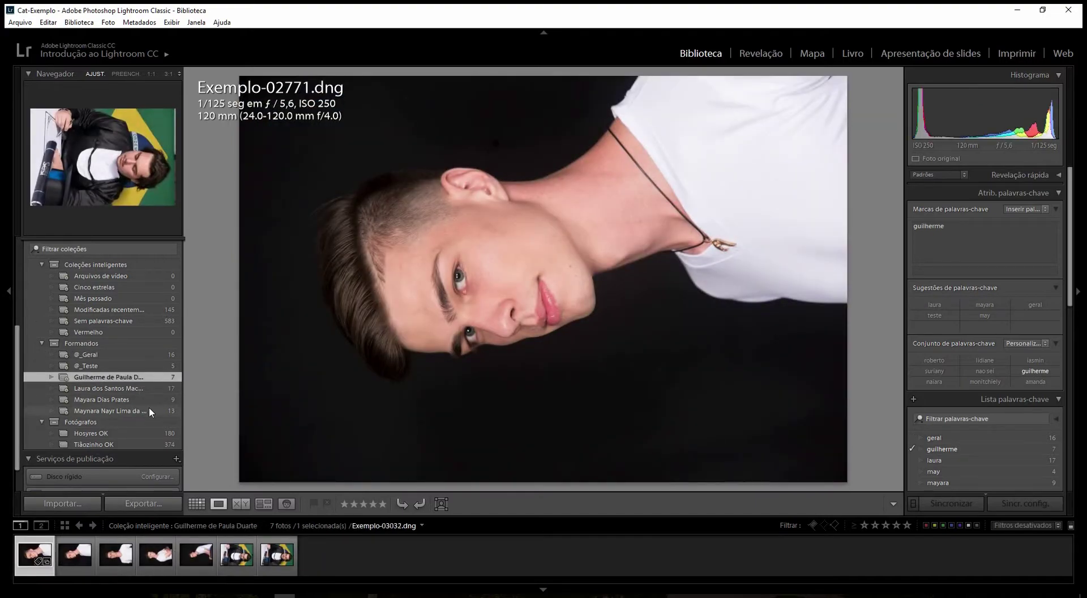
left_click(136, 389)
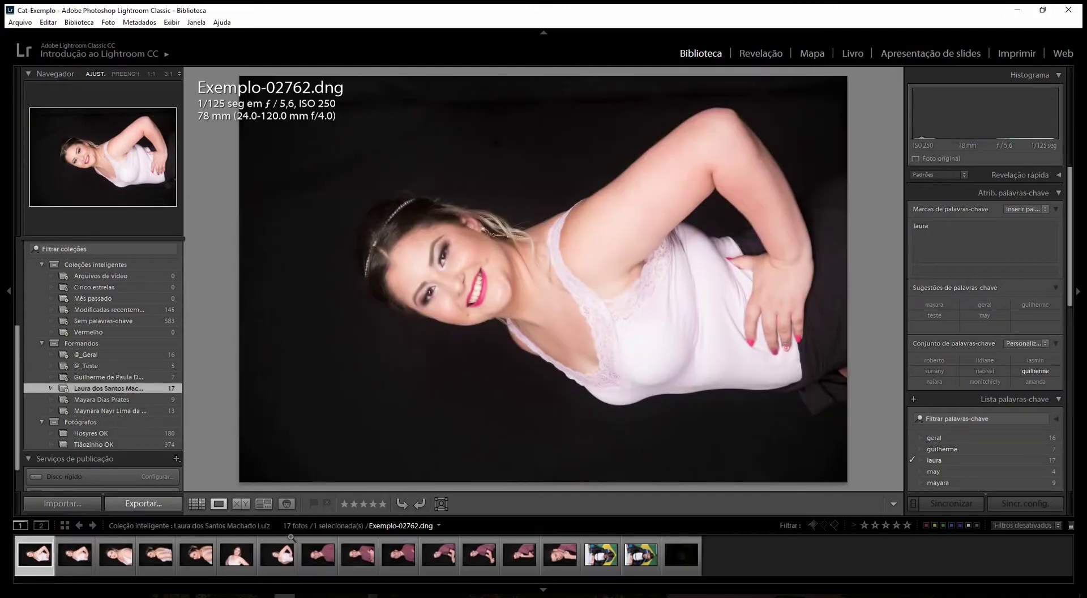
left_click(123, 399)
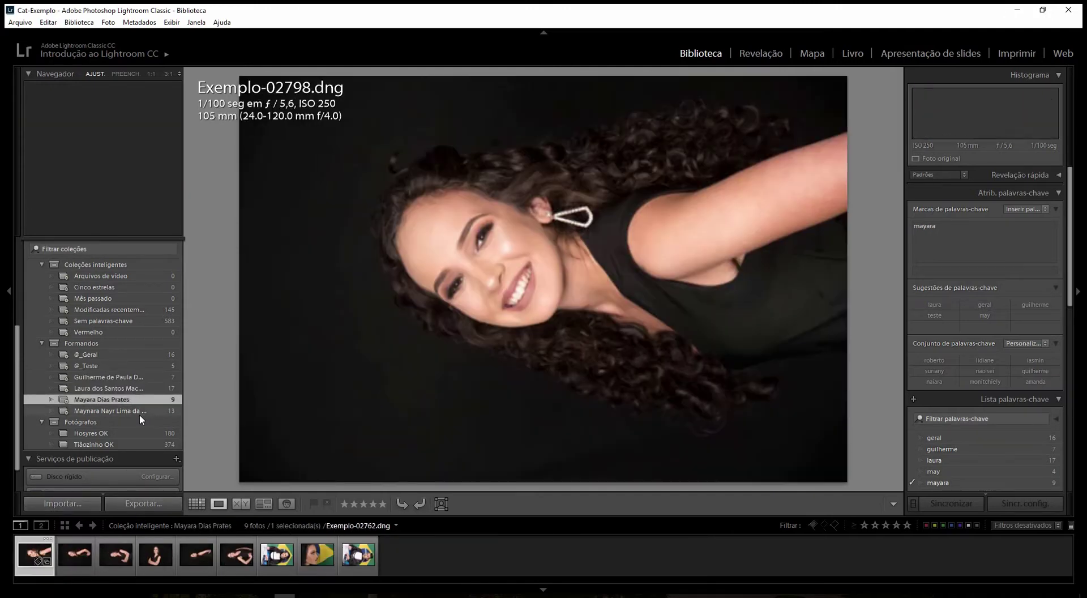
left_click(140, 413)
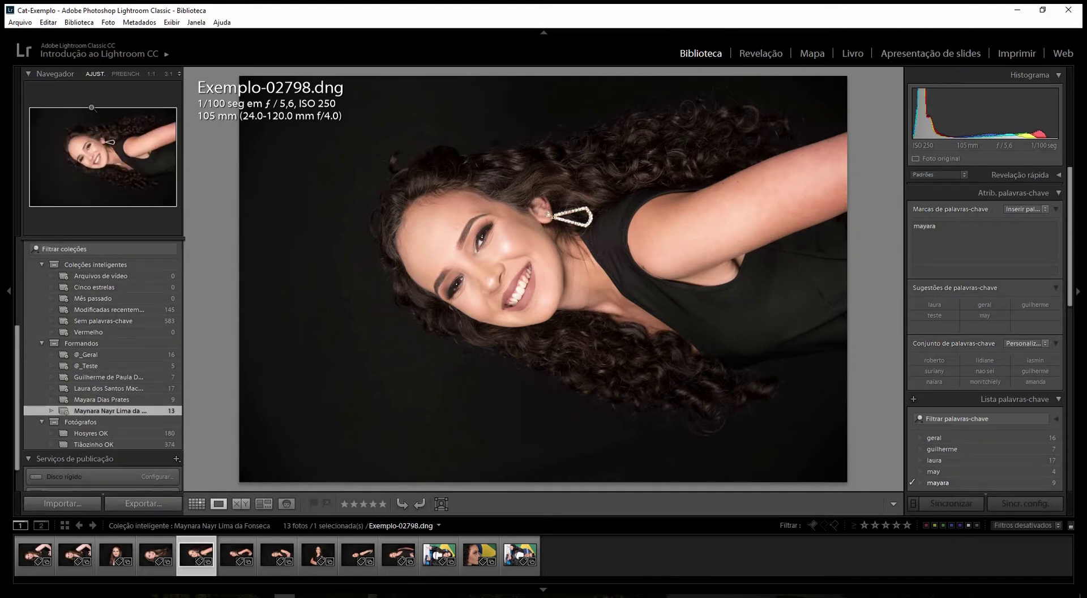
- In Desempenho preferences, enable editing with smart previews, keep the 50 GB Camera Raw cache, and apply
left_click(49, 24)
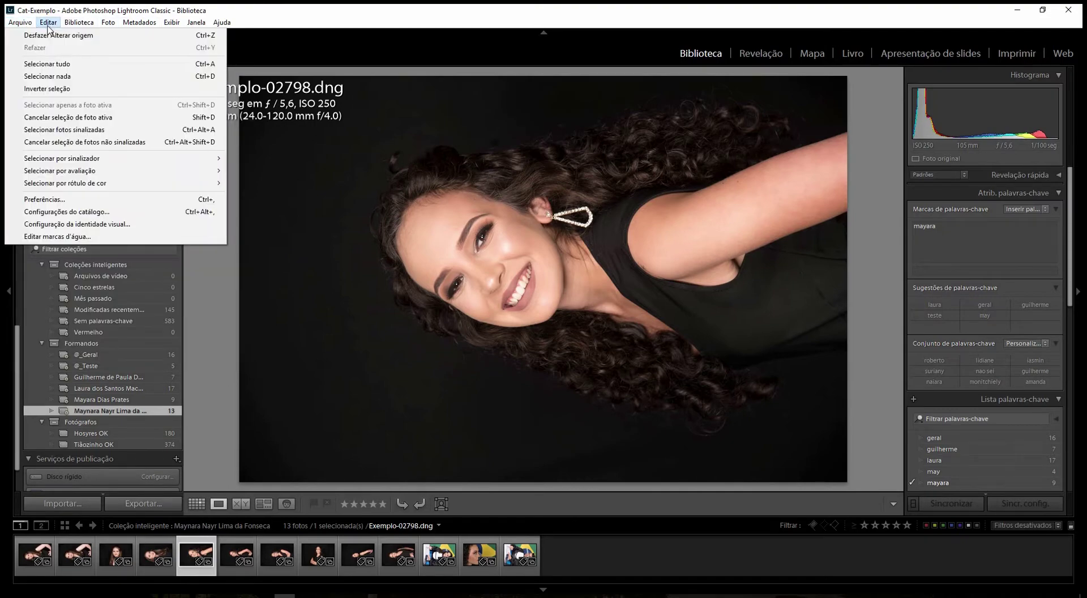
left_click(61, 201)
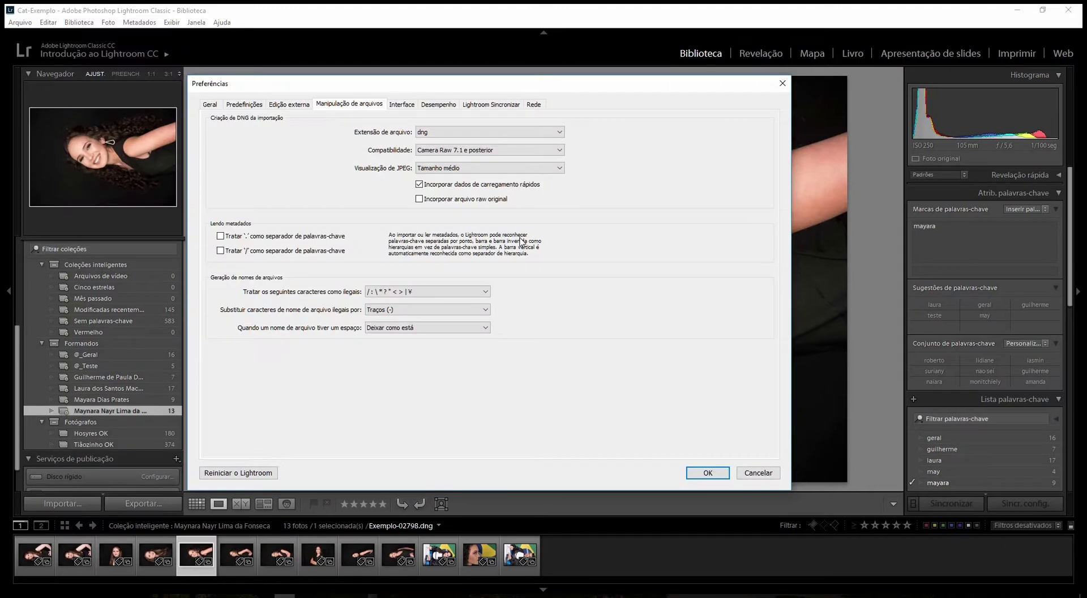
left_click(437, 105)
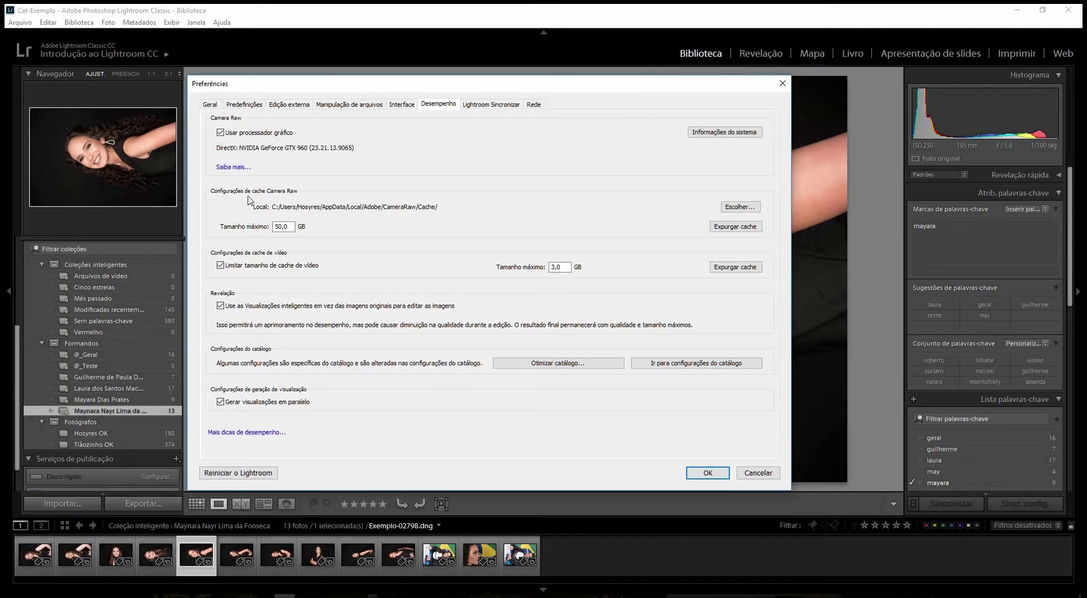
left_click_drag(293, 226, 250, 226)
type("1")
left_click_drag(283, 91, 321, 78)
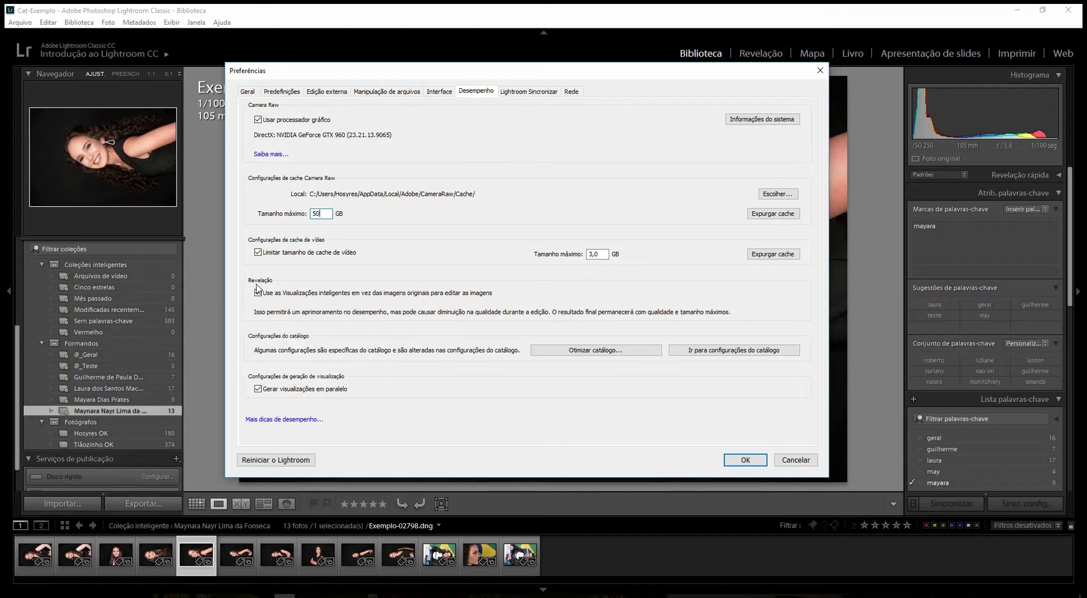
mouse_move(425, 75)
left_mouse_down()
mouse_move(426, 141)
mouse_move(425, 91)
left_mouse_up()
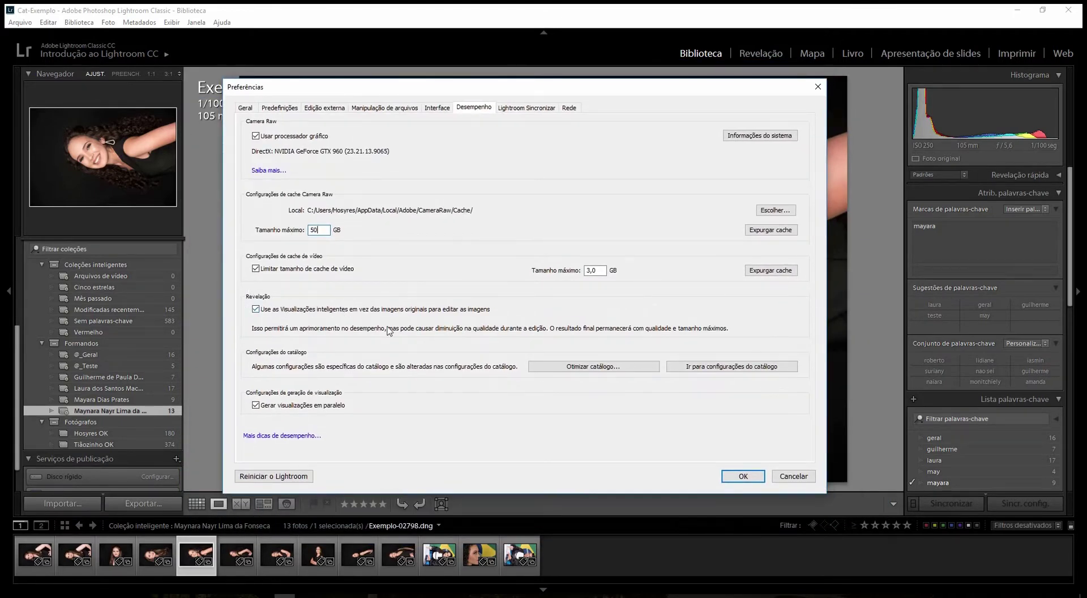
left_click(256, 310)
left_click(256, 309)
left_click(744, 476)
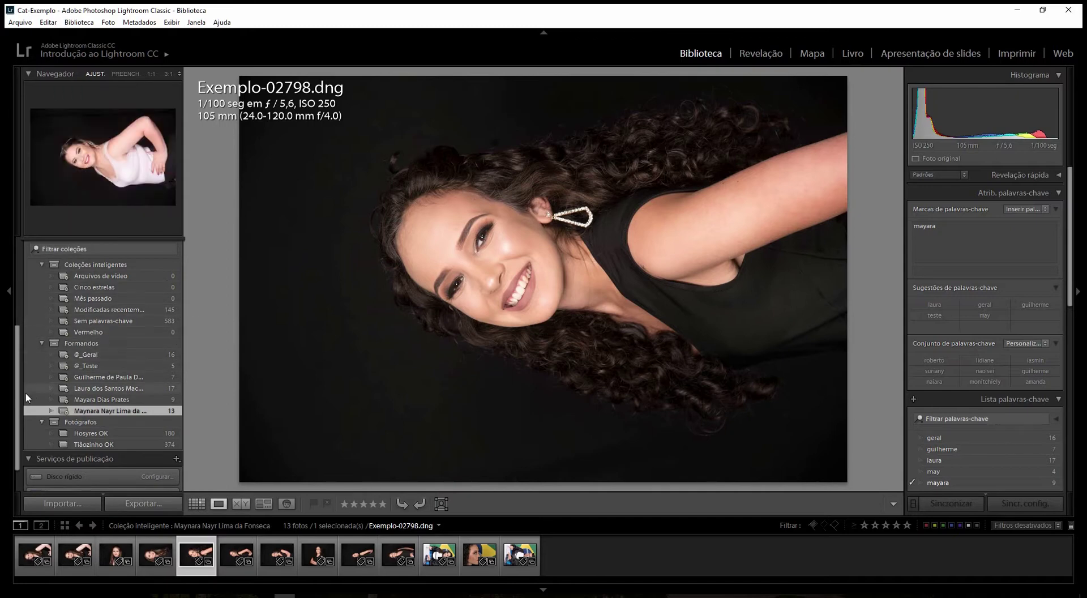
- Show all 641 photos in Todas as fotos and select every one with Ctrl+A
left_click_drag(17, 406, 16, 283)
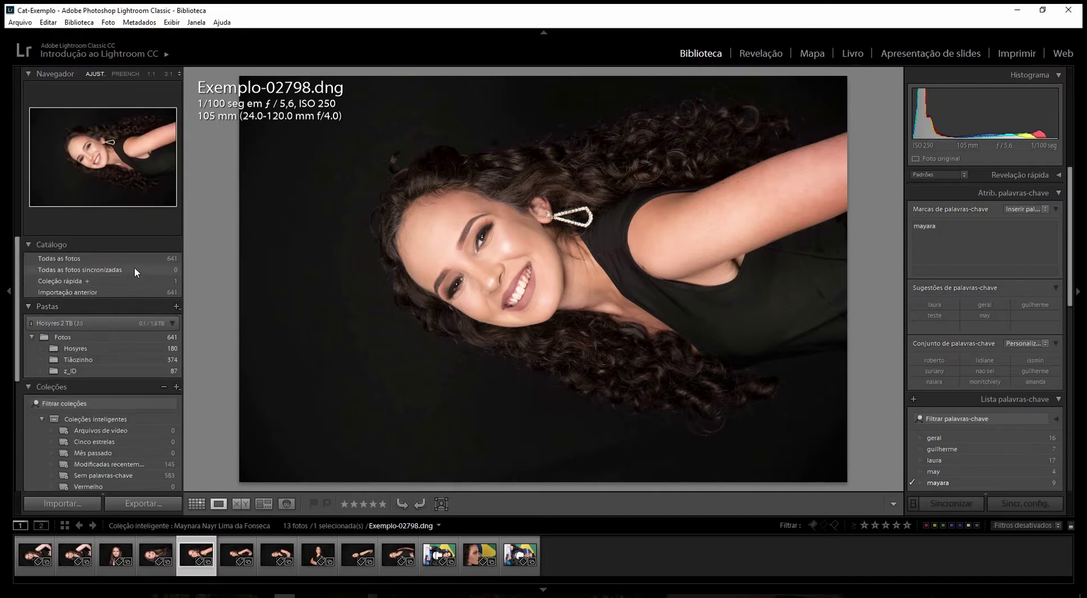
left_click(136, 260)
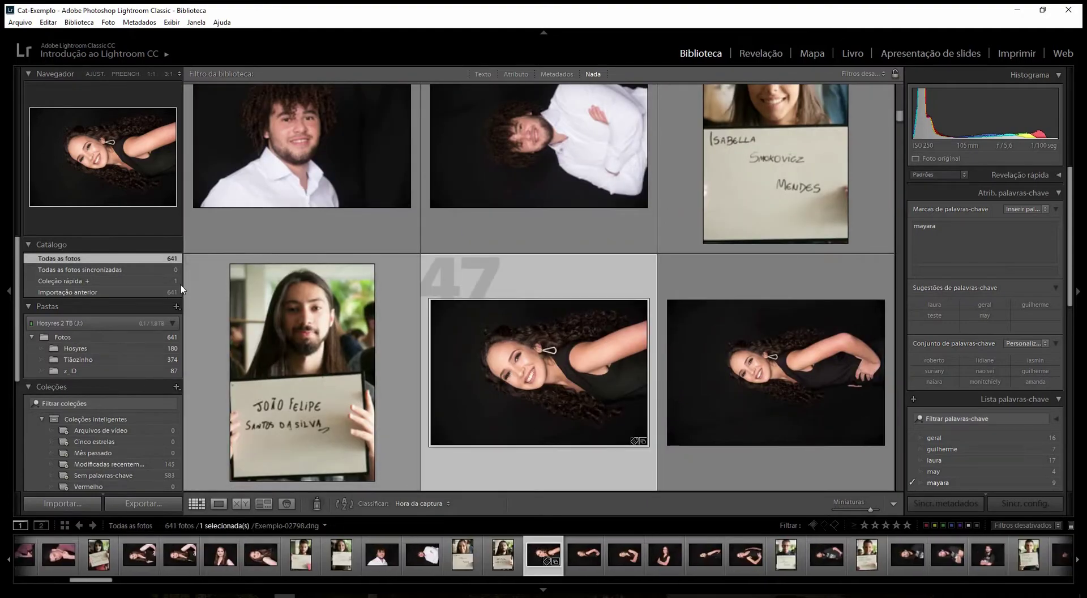
left_click(258, 249)
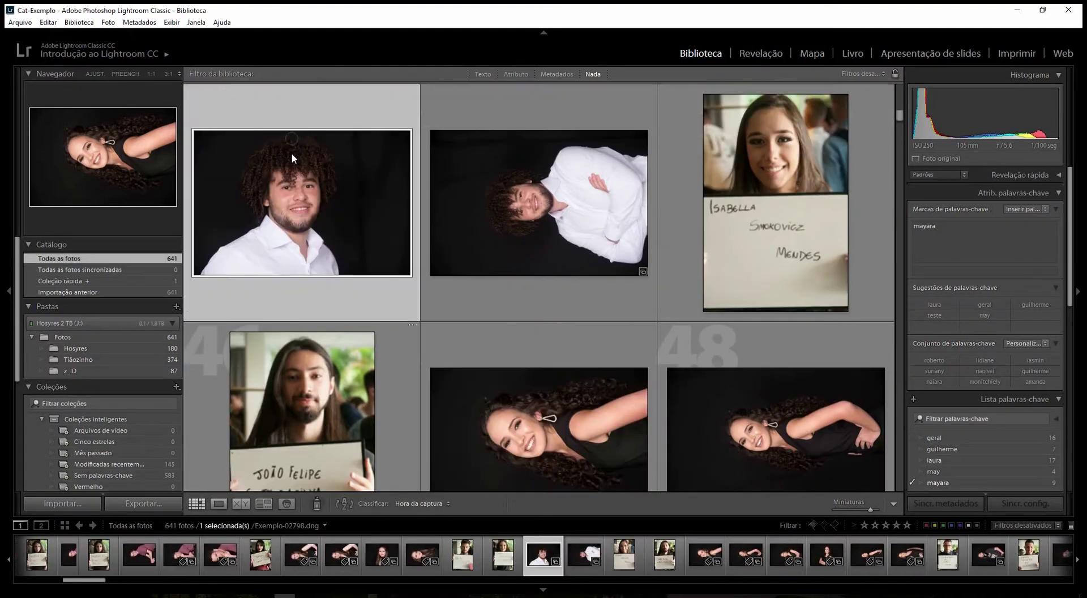
key("ctrl+a")
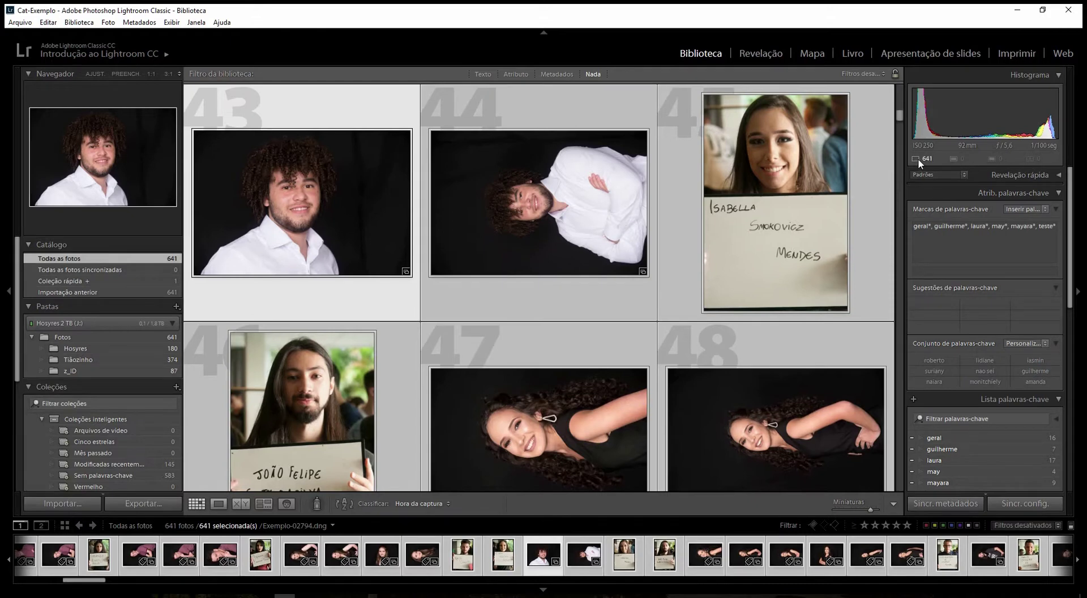
- Select photos 43 through 47 and create 5 smart previews for them
left_click(339, 306)
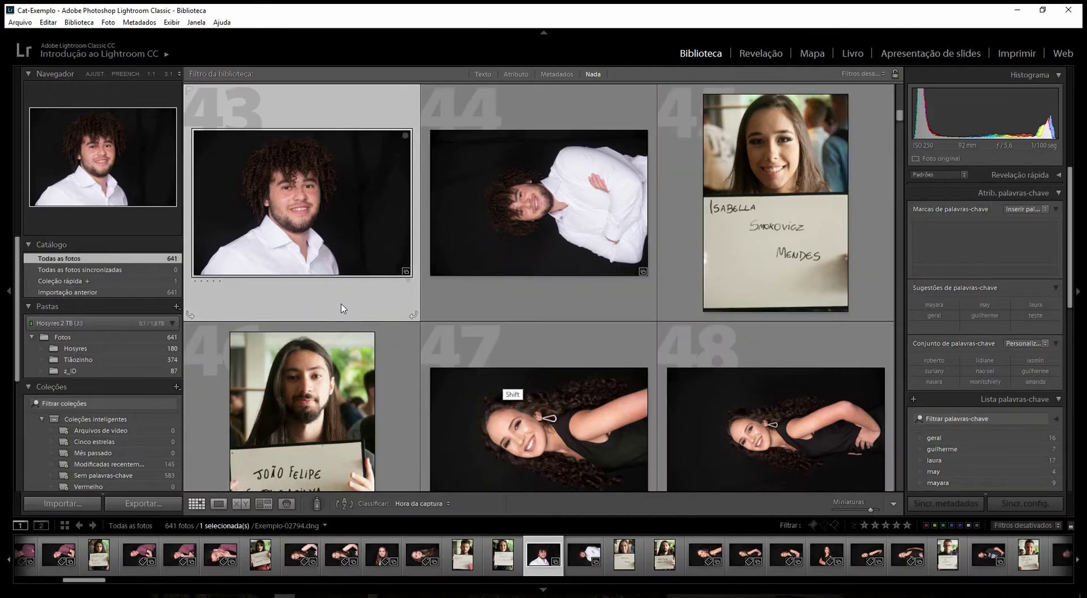
left_click(515, 368, "shift")
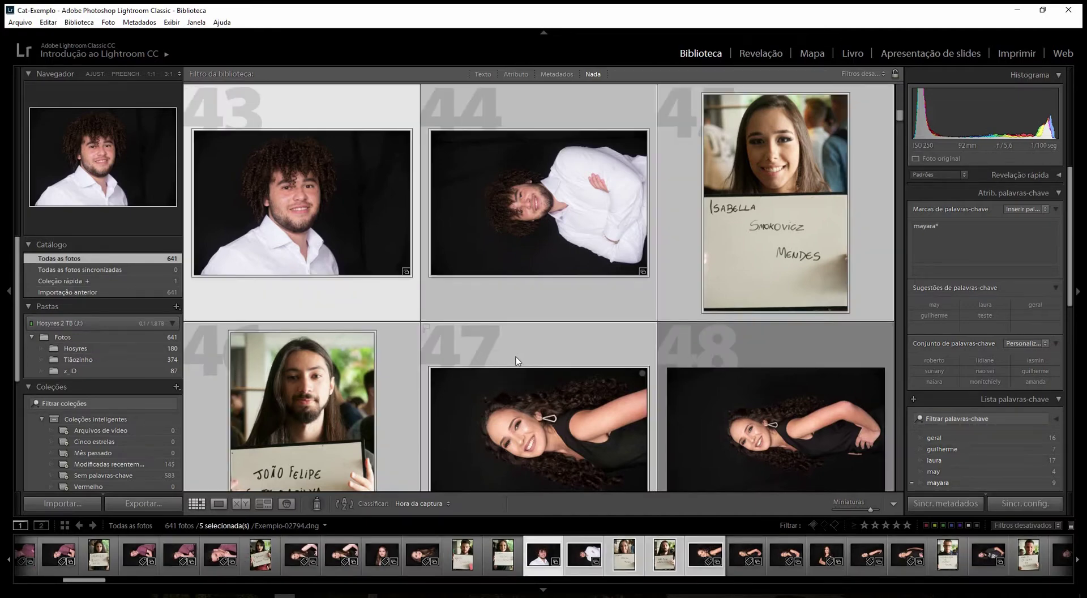
left_click(918, 161)
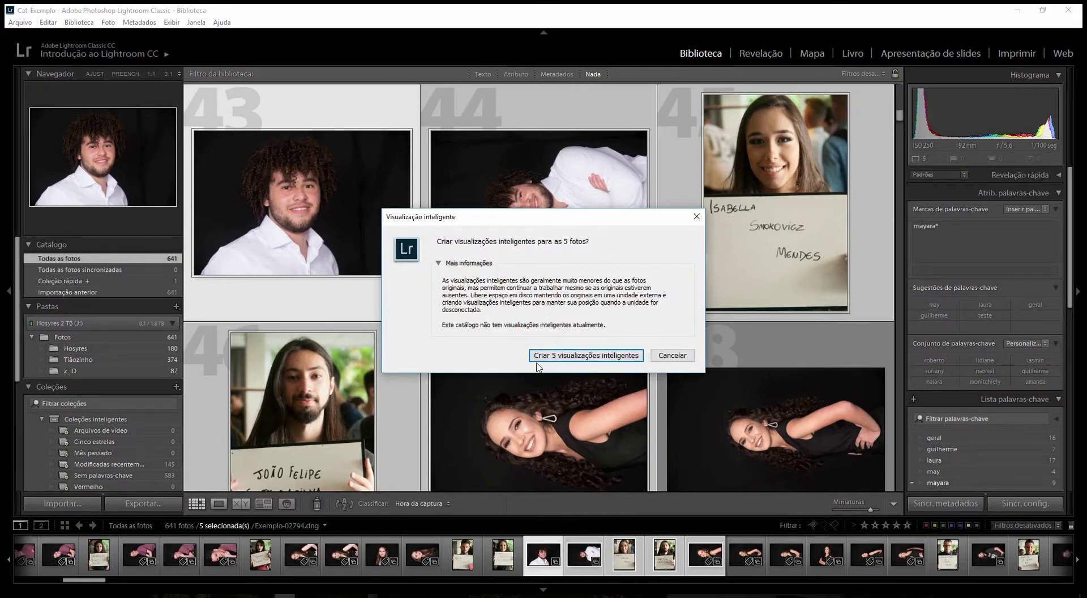
left_click(574, 356)
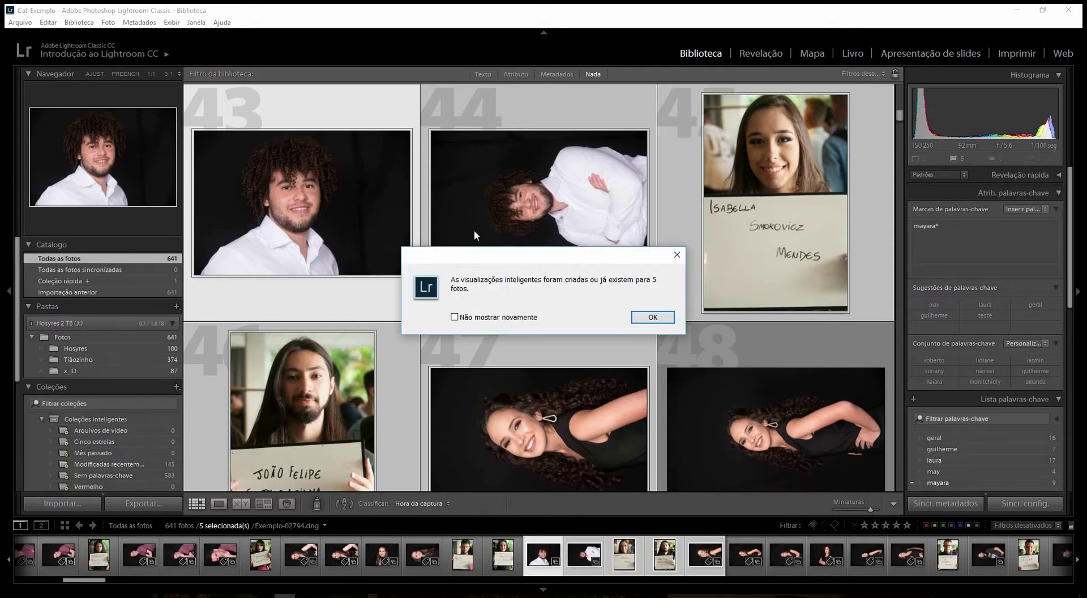
left_click(651, 317)
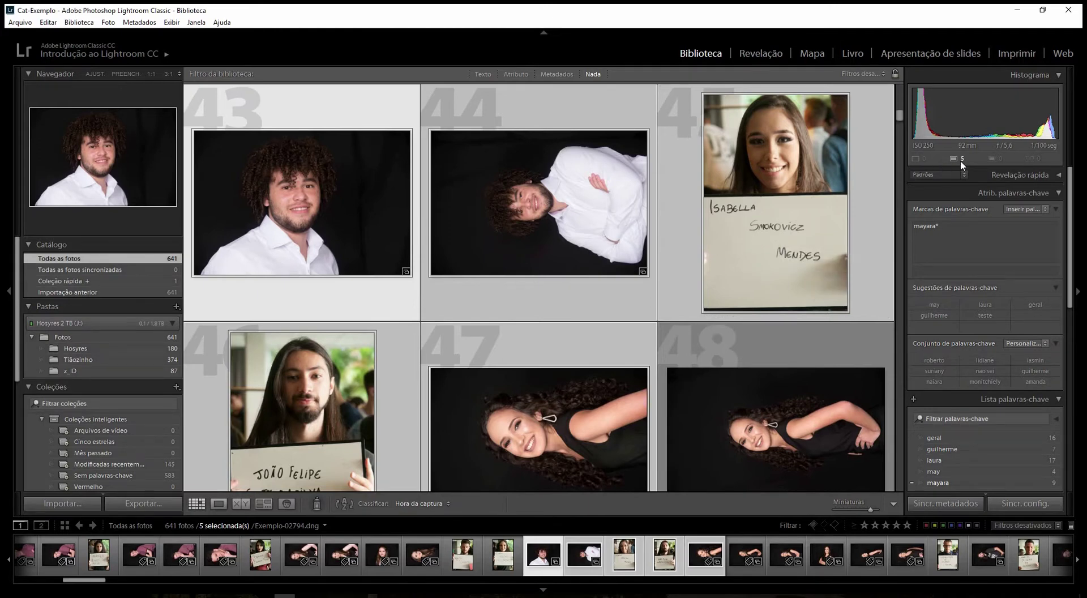
- Select photo 47 in the grid
mouse_move(962, 161)
left_click(395, 300)
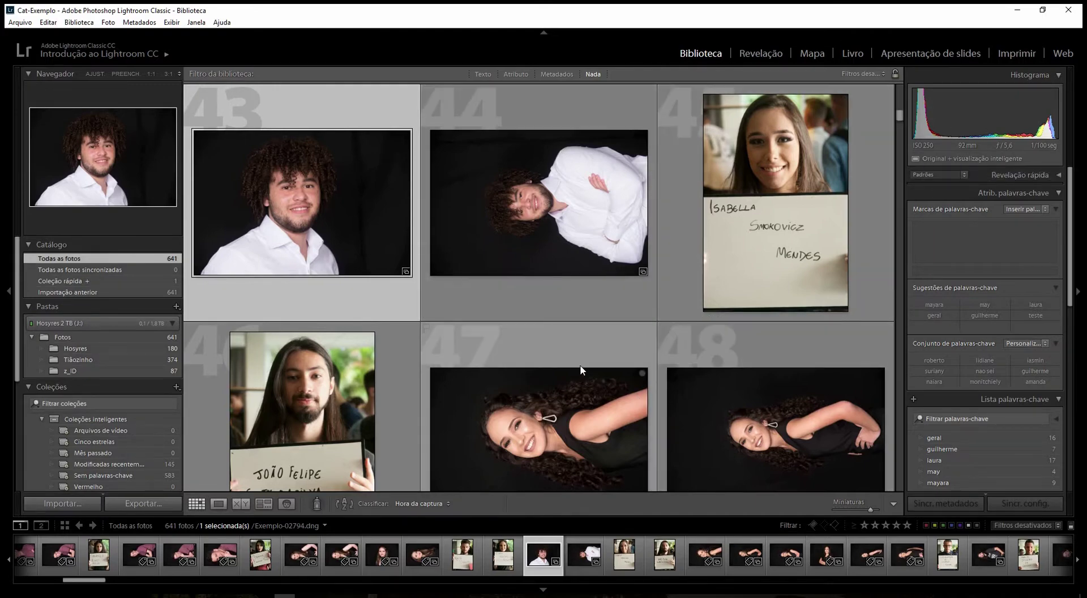
left_click(567, 347)
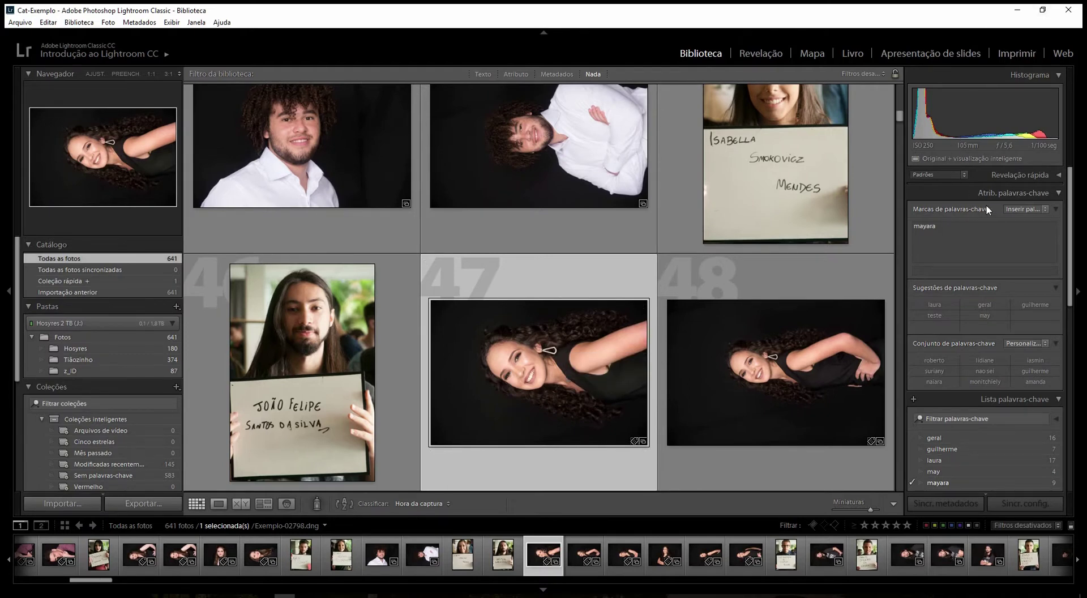
key("Right")
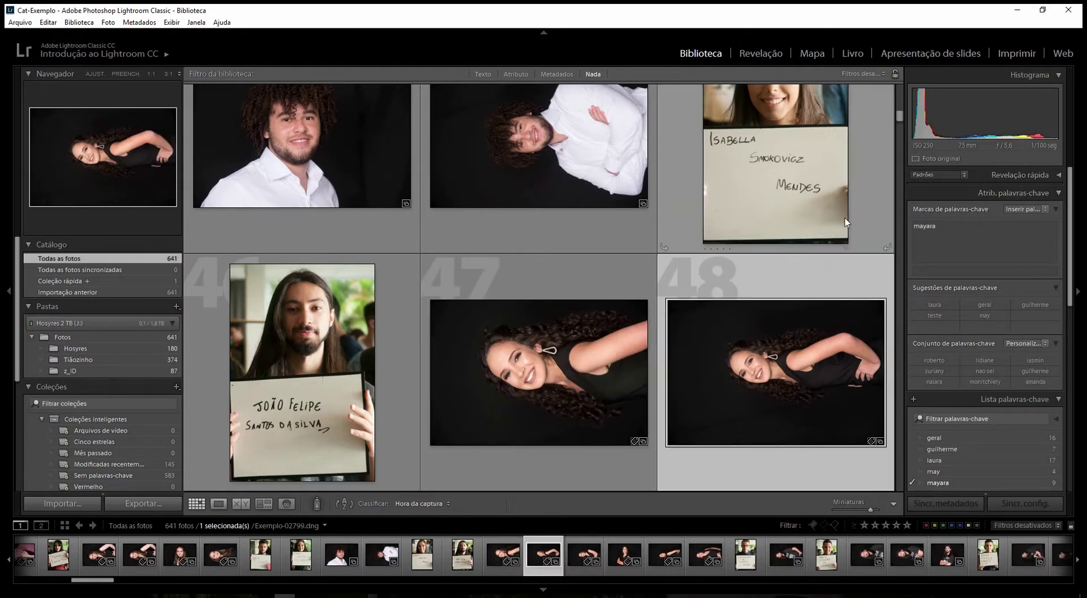
left_click(545, 391)
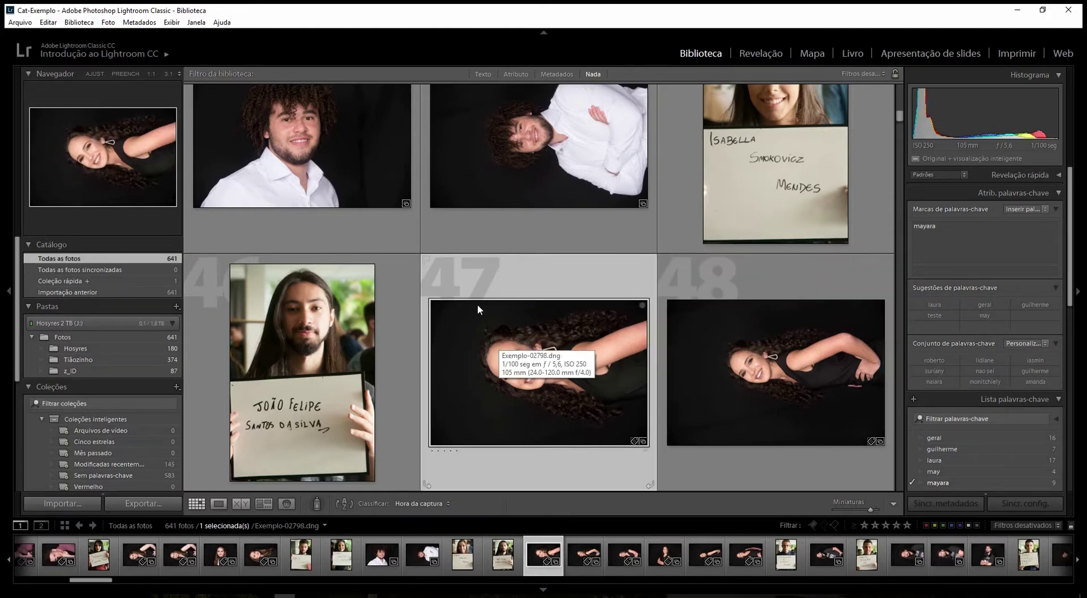
- Browse the photos in Loupe view to Exemplo-02800.dng and open it in Revelação
left_click(219, 503)
key("Left")
key("Left")
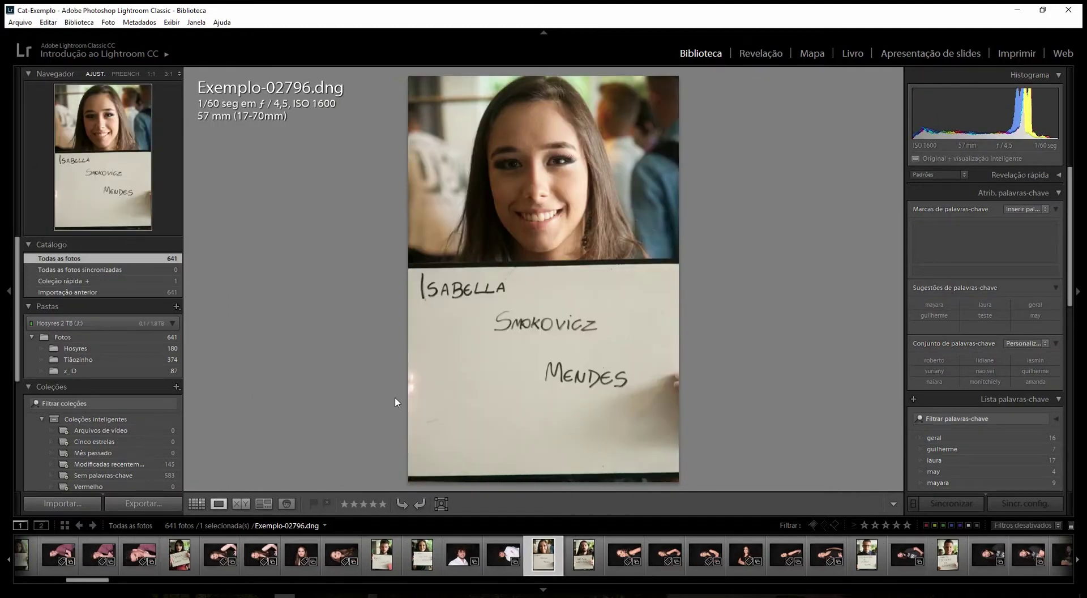
key("Right")
key("Right")
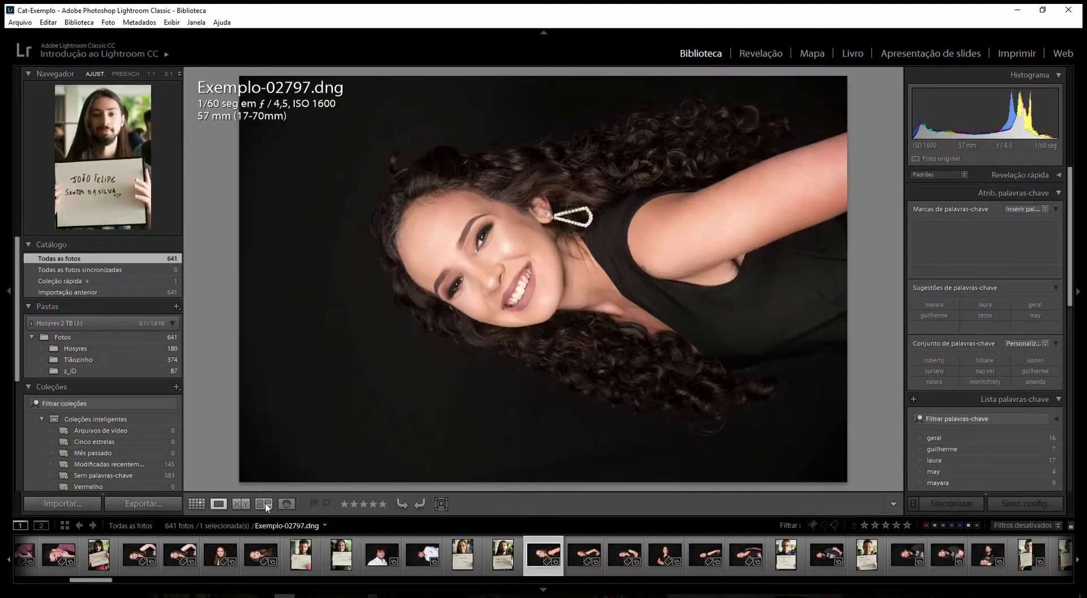
key("Right")
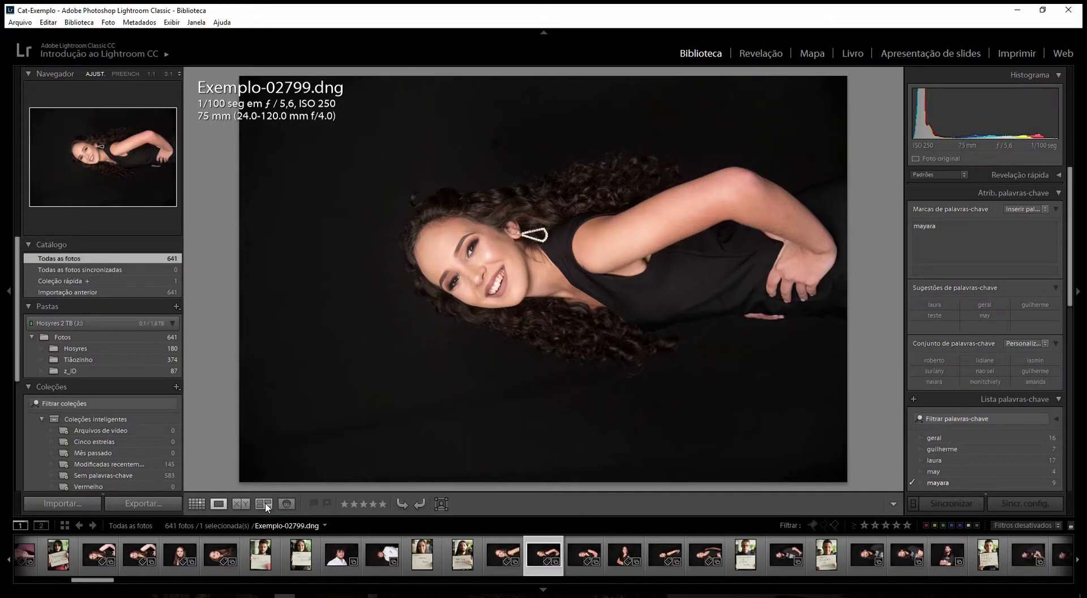
key("Right")
key("Right")
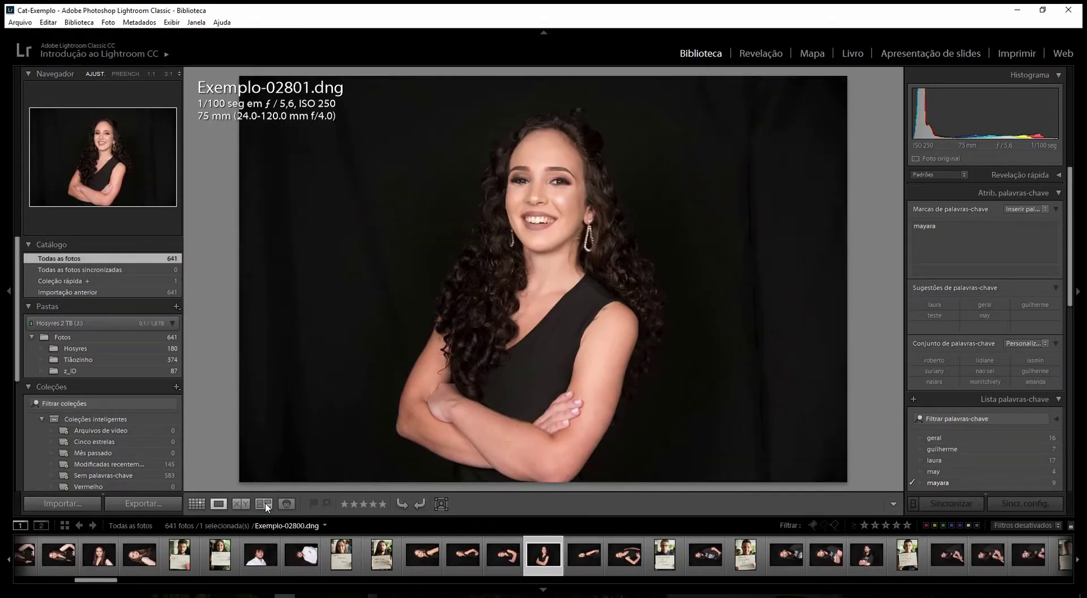
key("Left")
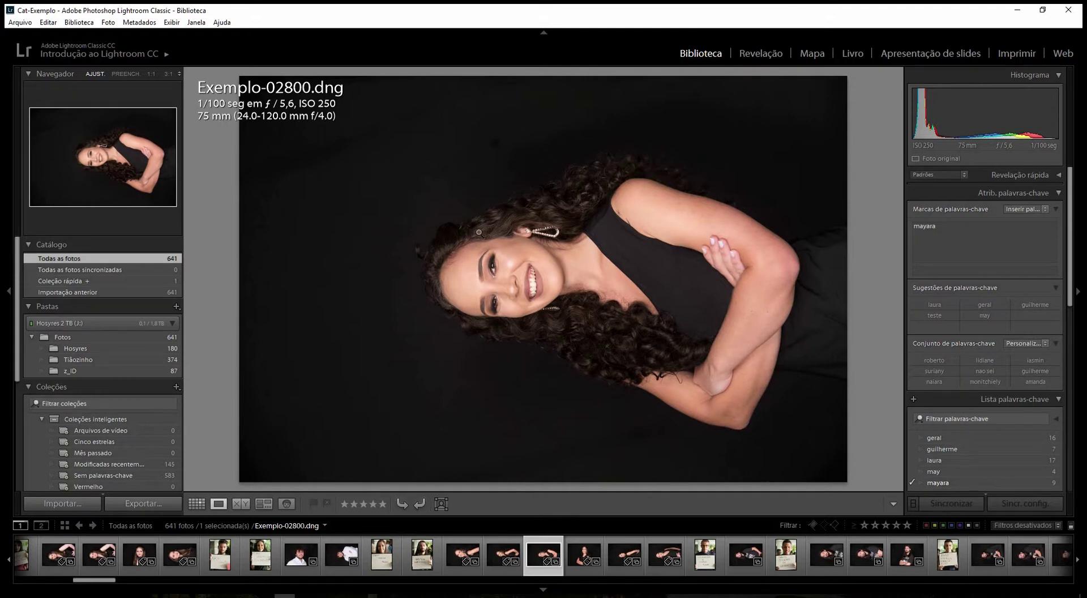
left_click(752, 56)
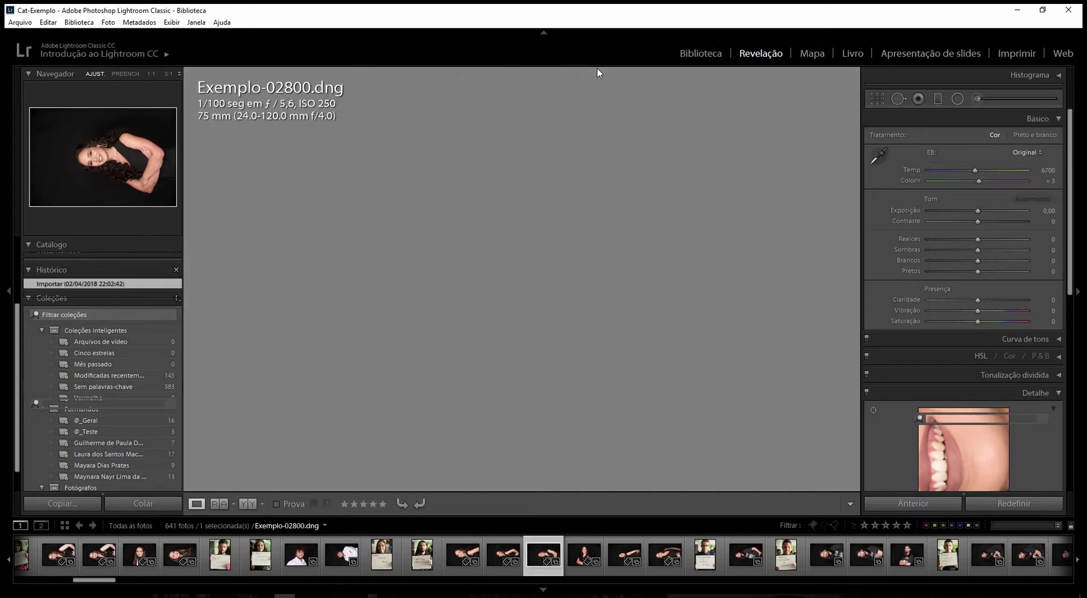
- Back in Biblioteca, add the keyword 'may' to Exemplo-02800.dng
left_click(701, 53)
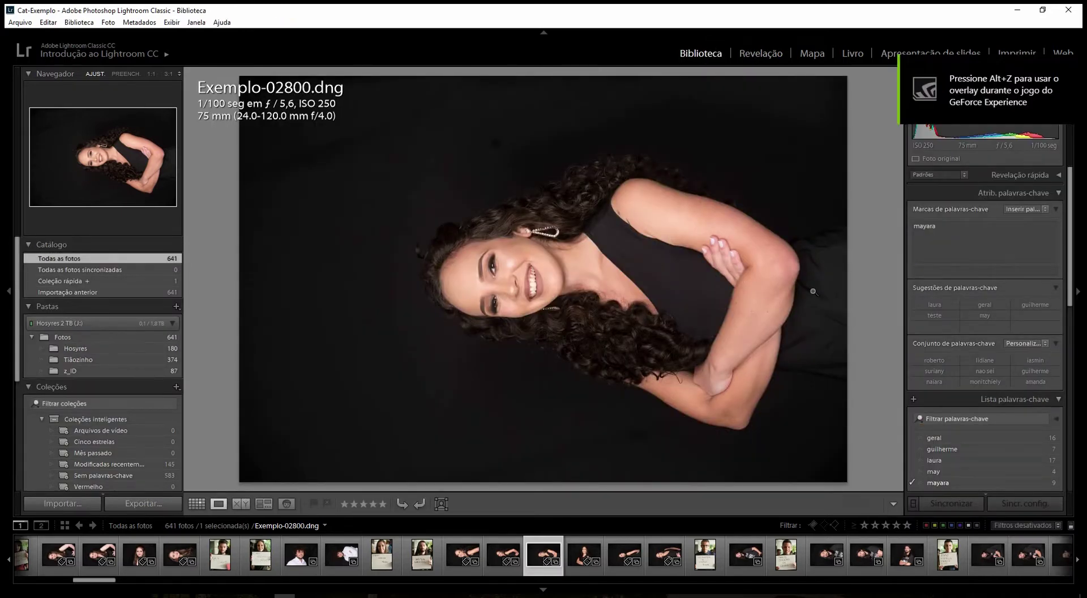
left_click(979, 272)
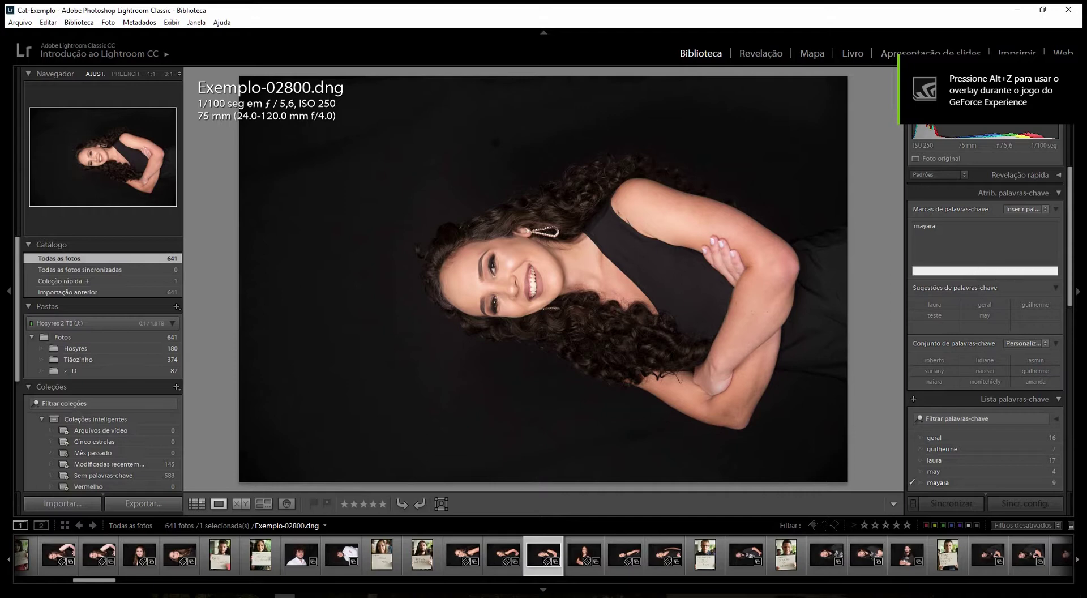
type("may")
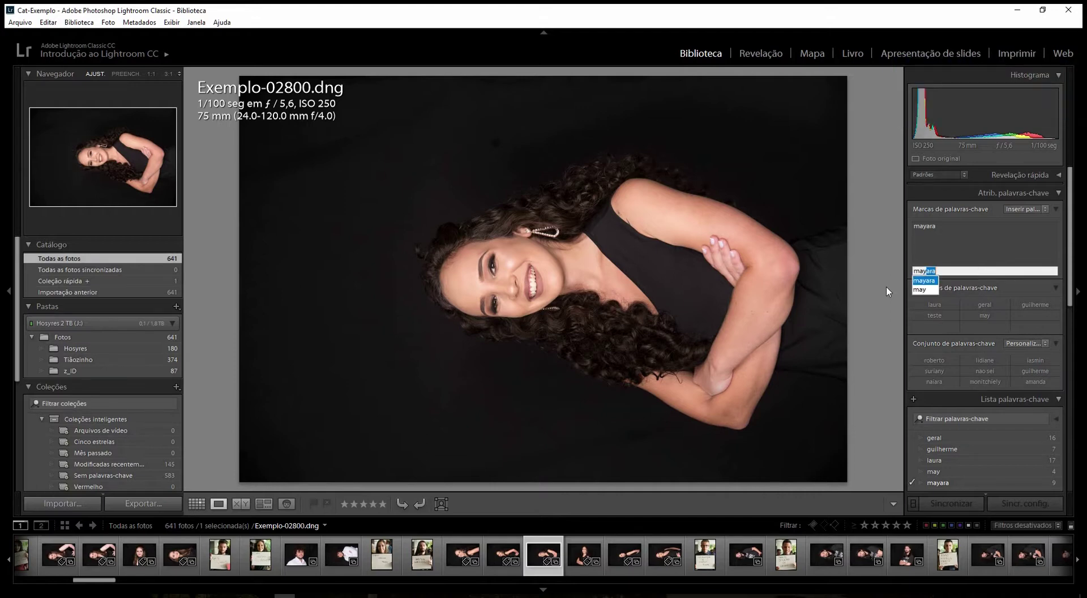
key("BackSpace")
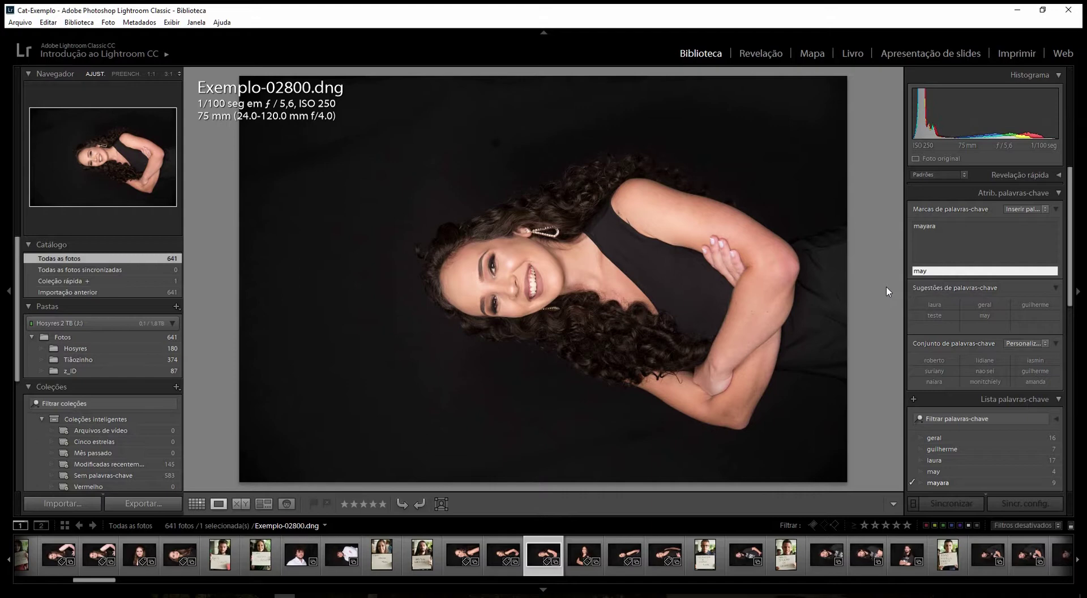
key("Return")
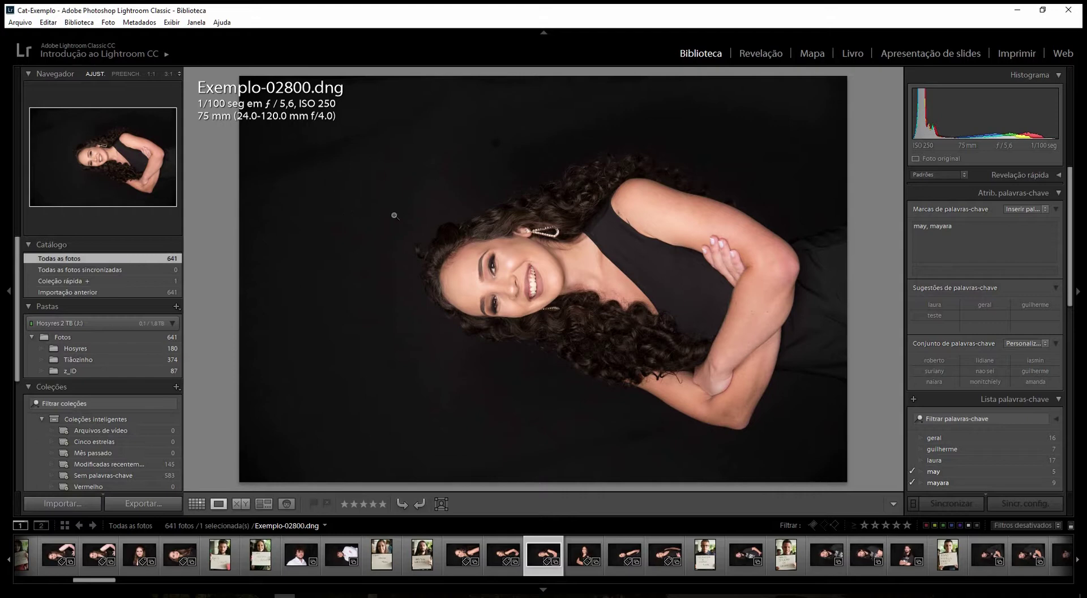
- Convert the photo to black-and-white, restore colour, and return to Grid view
key("v")
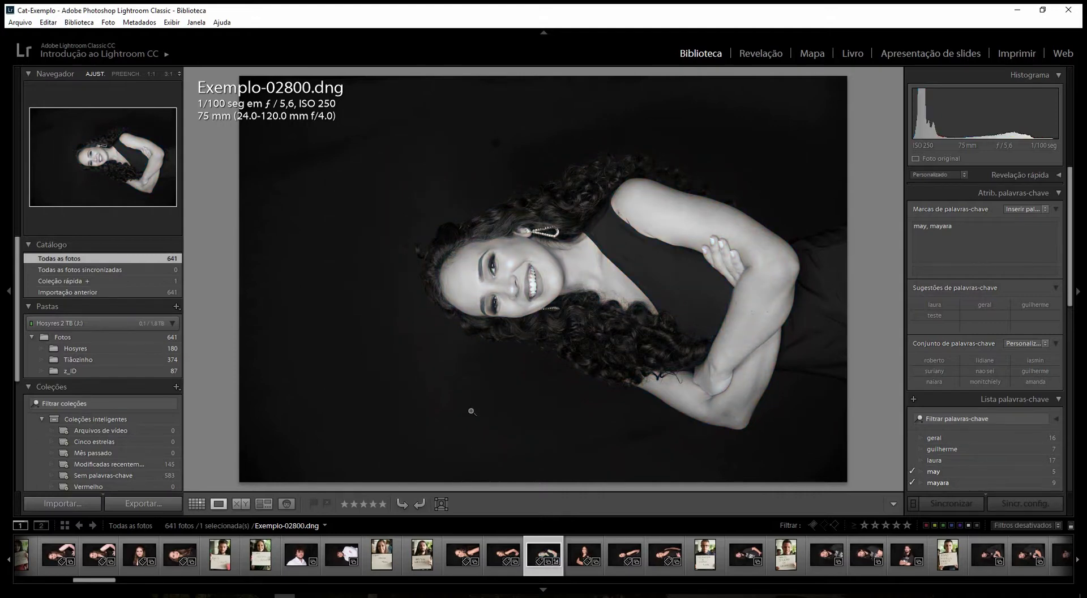
key("v")
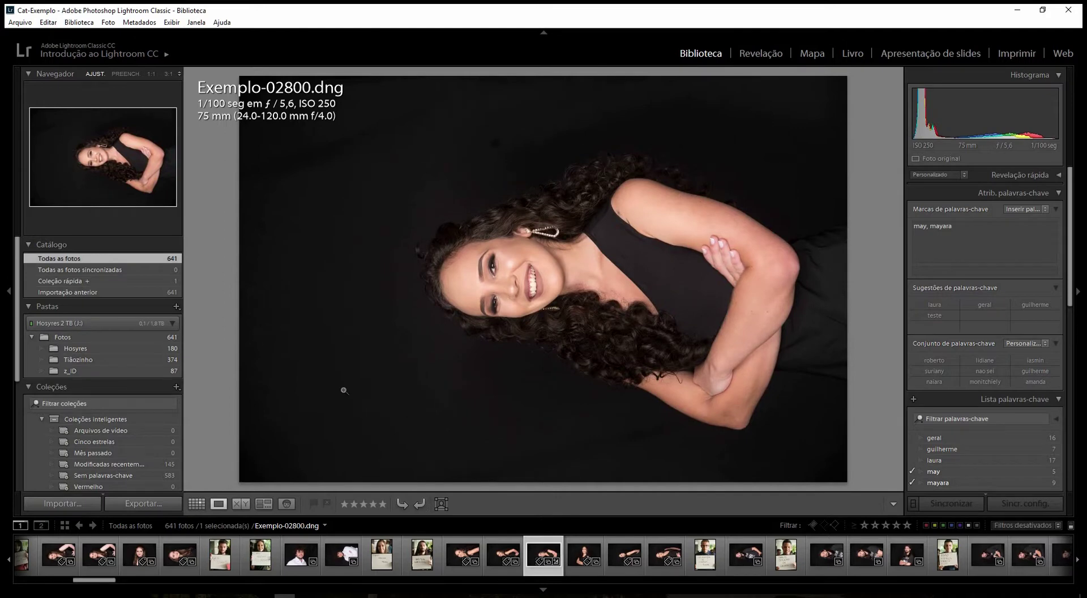
key("g")
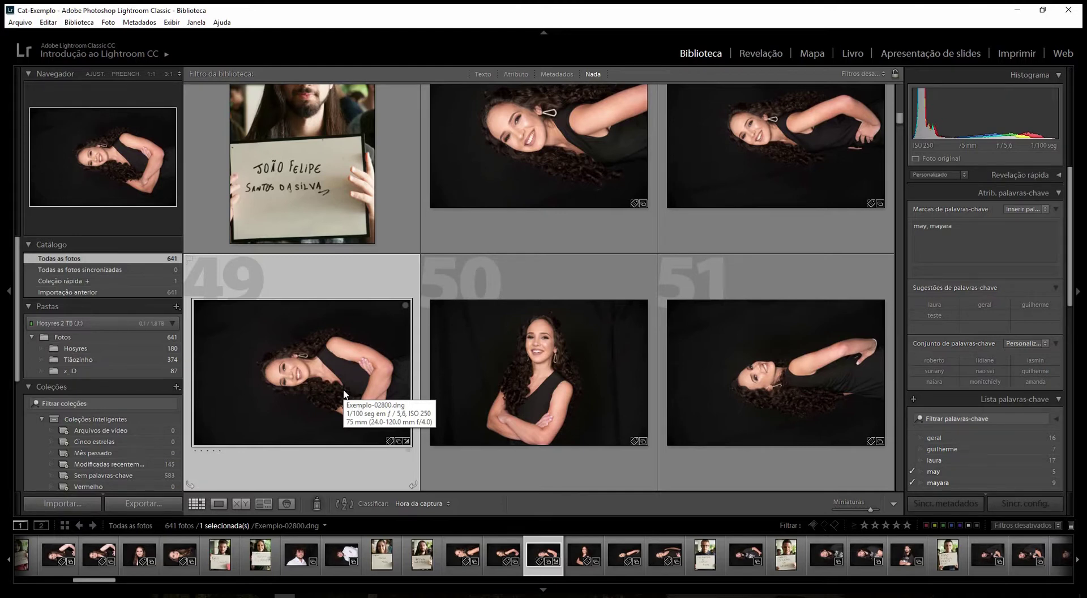
key("e")
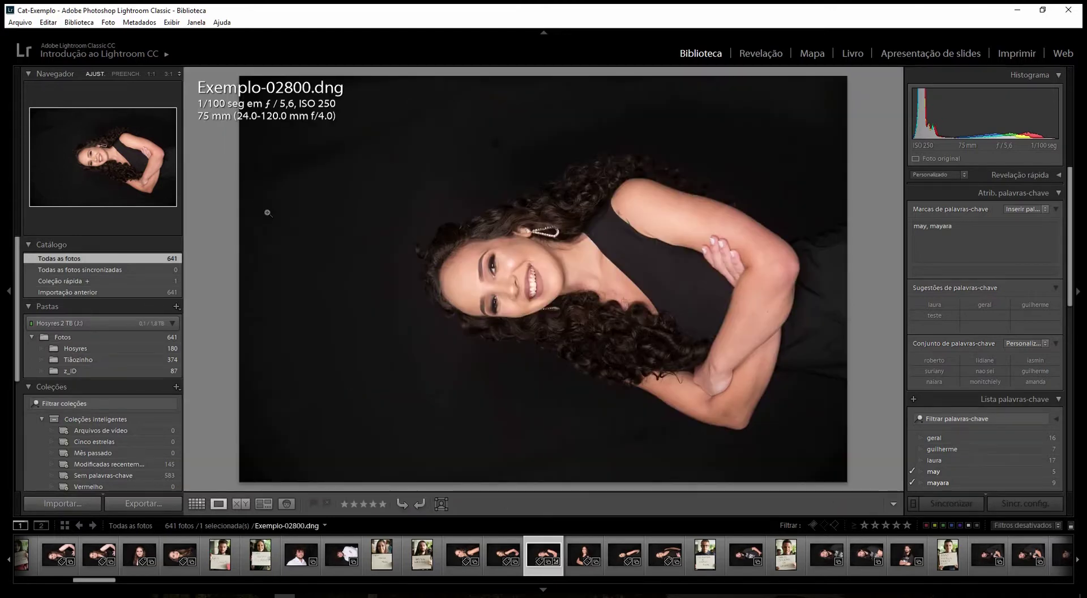
key("d")
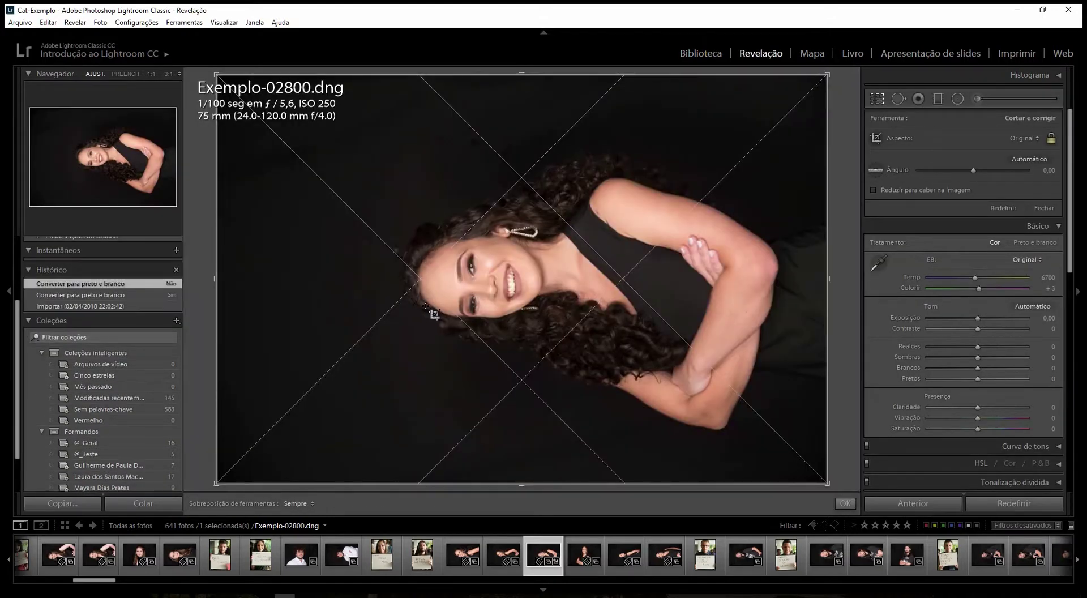
key("r")
key("t")
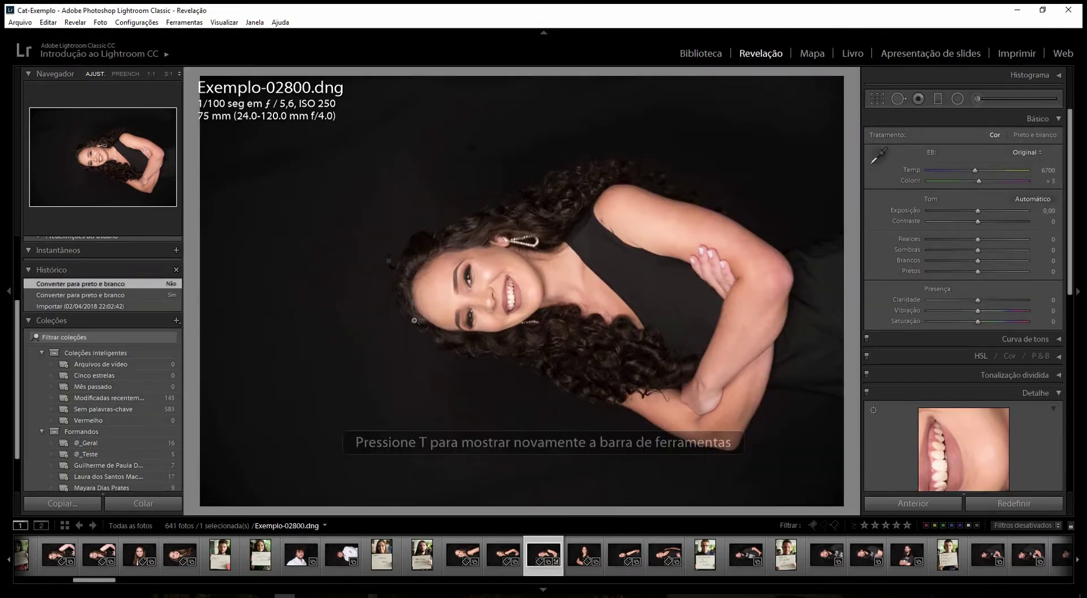
key("t")
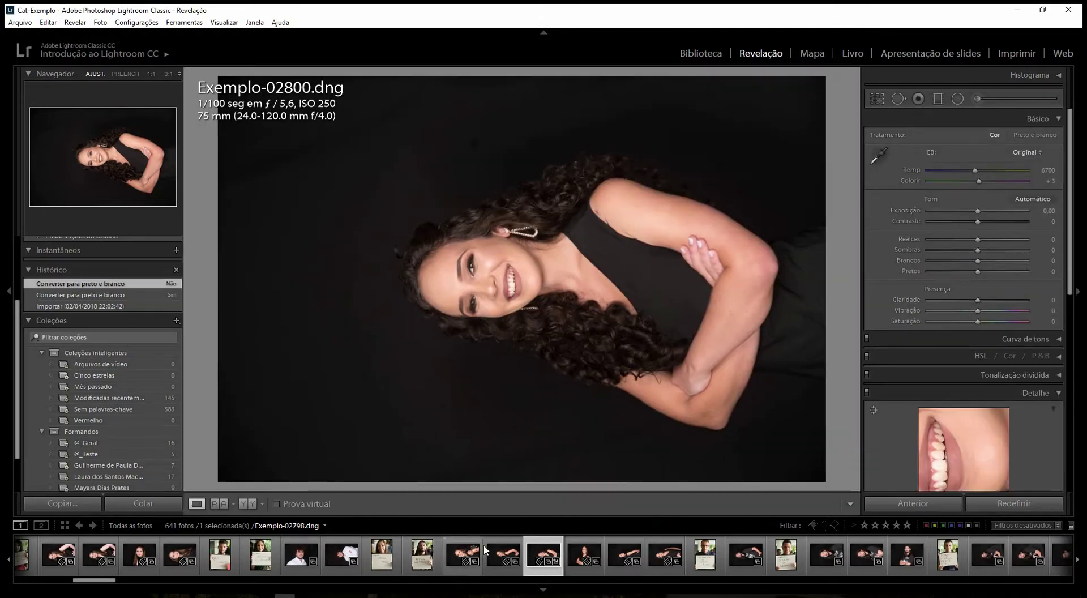
key("t")
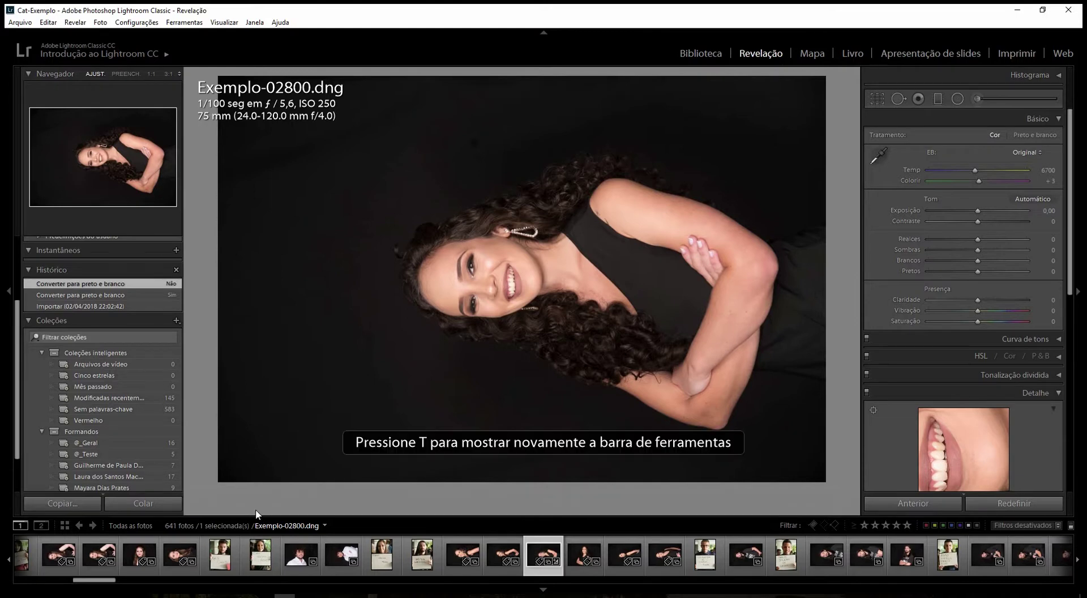
key("t")
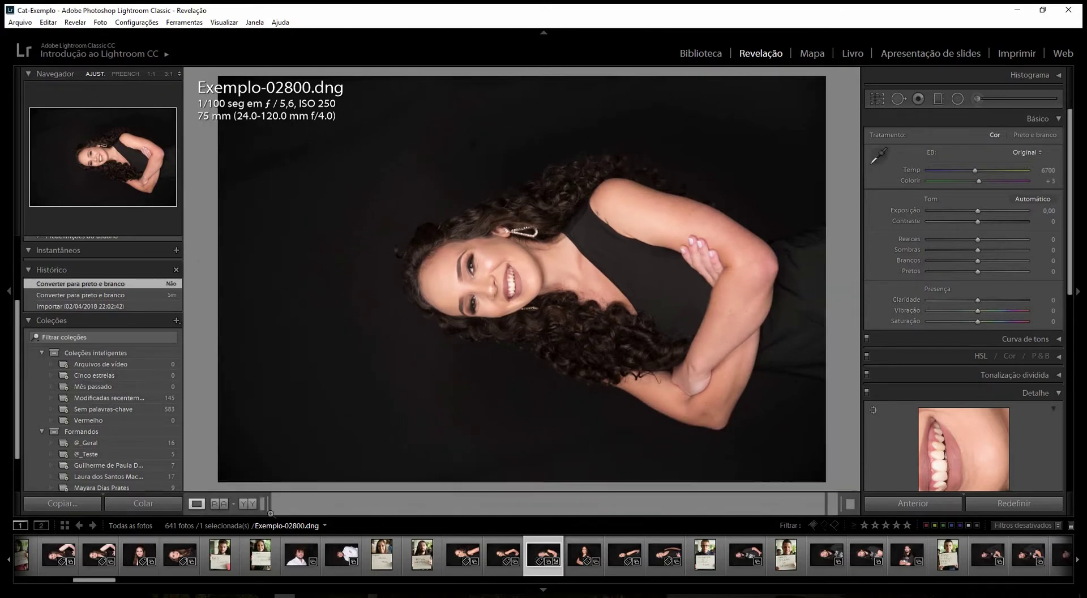
key("g")
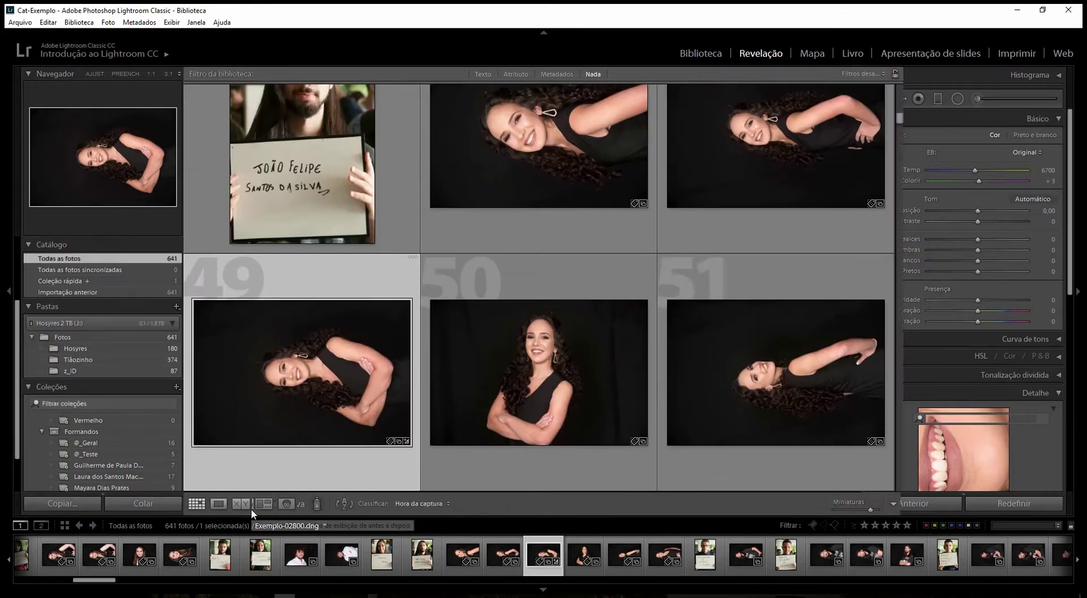
key("t")
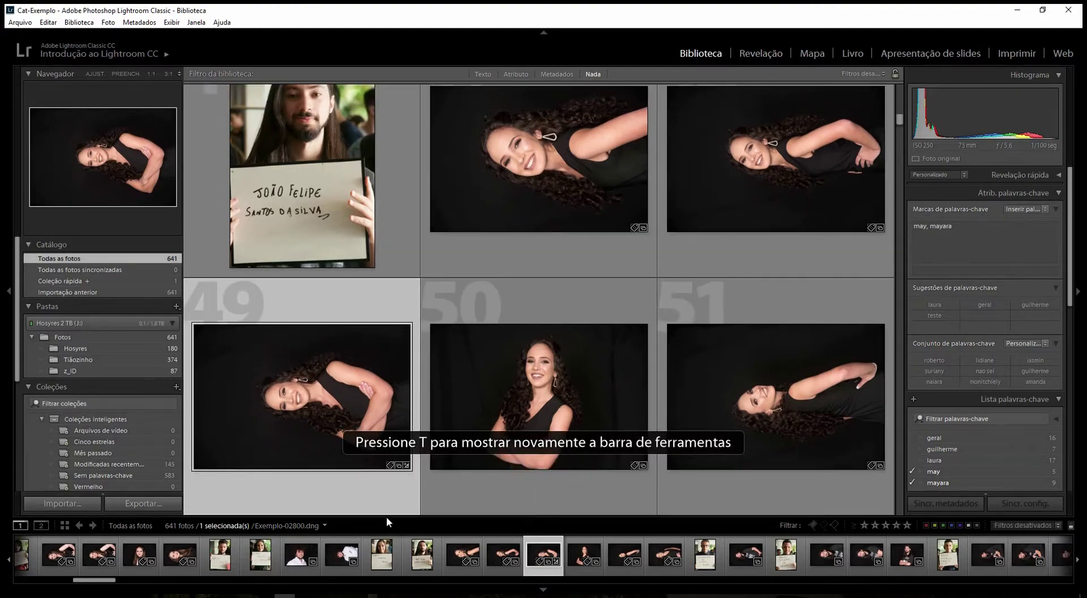
key("e")
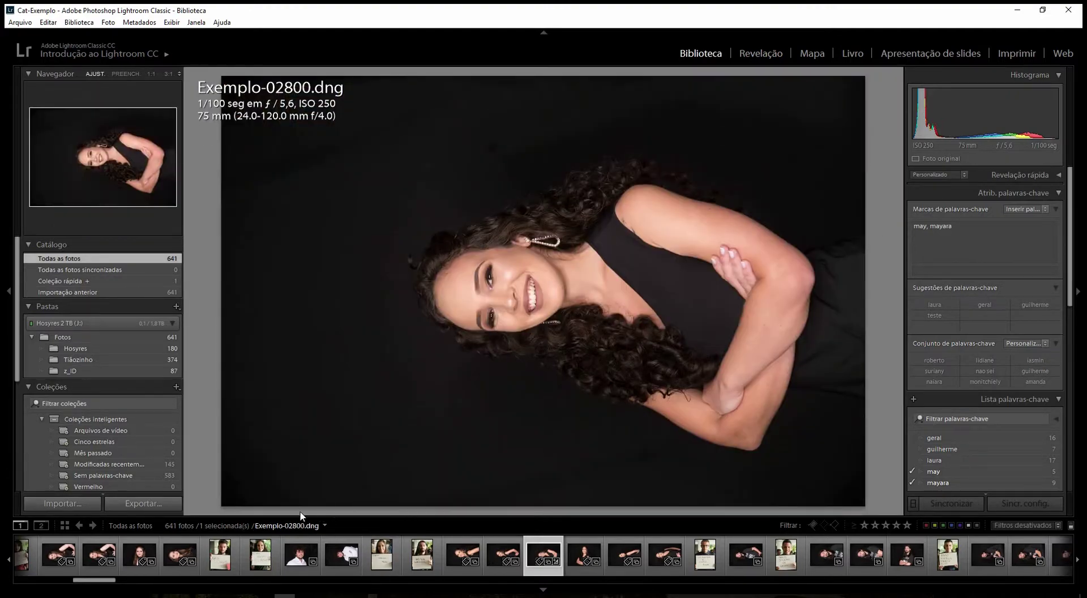
key("g")
key("t")
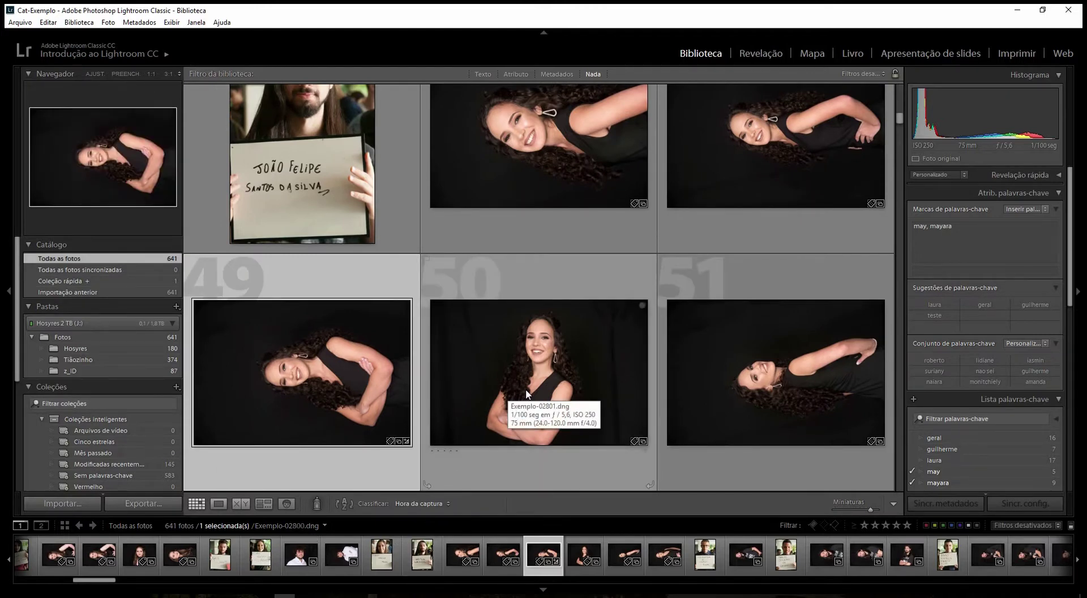
key("Tab")
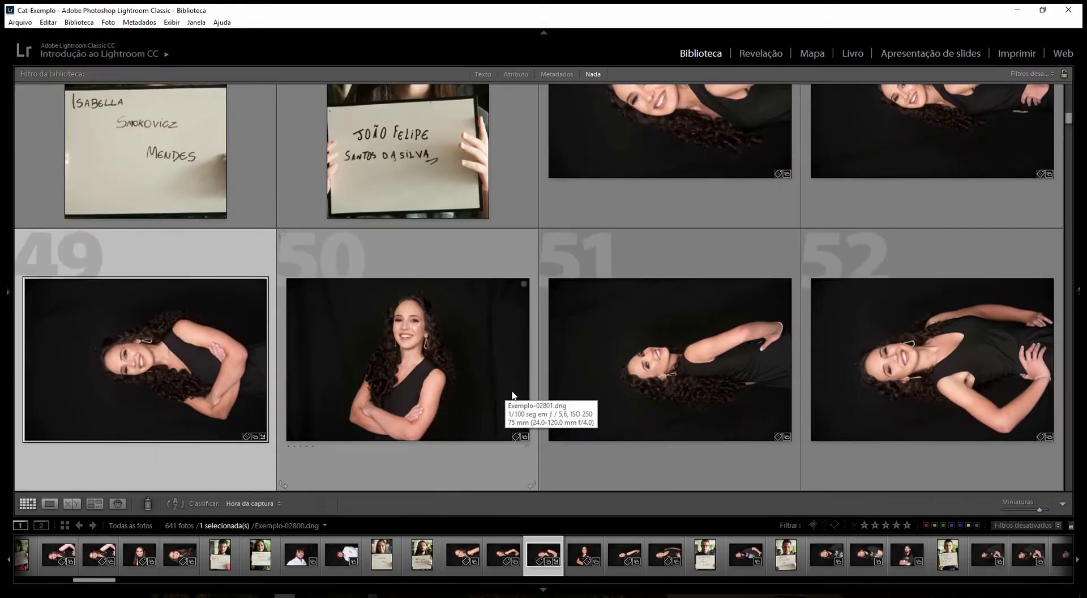
key("Tab")
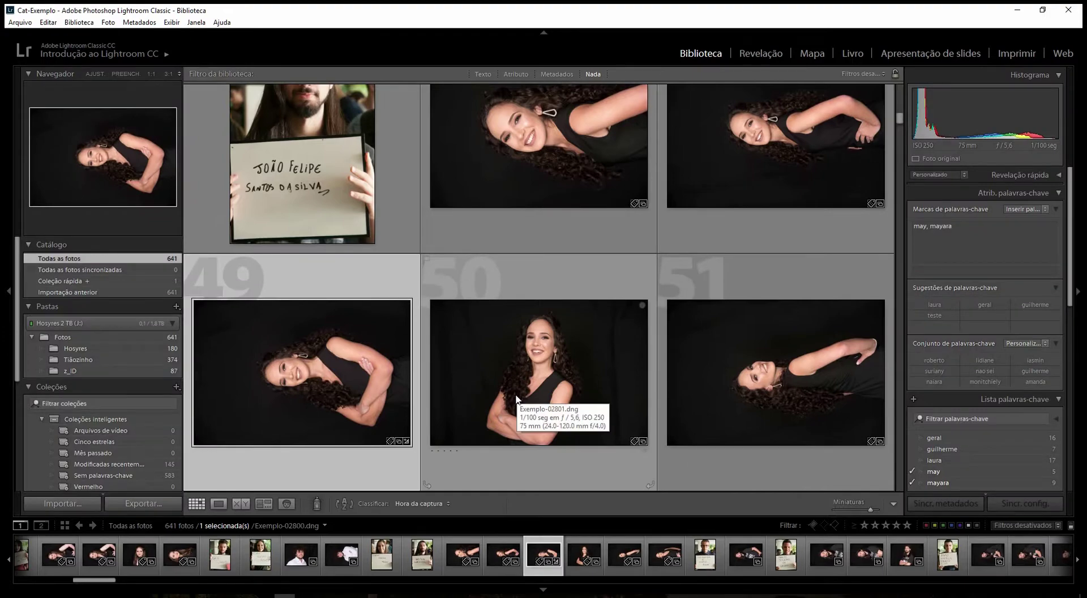
key("f")
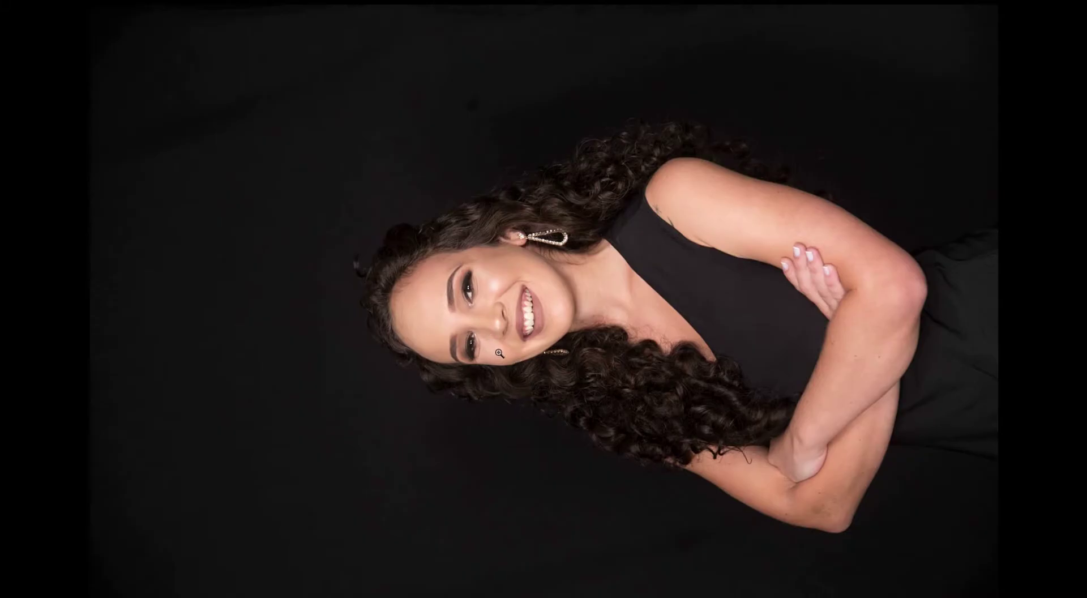
key("f")
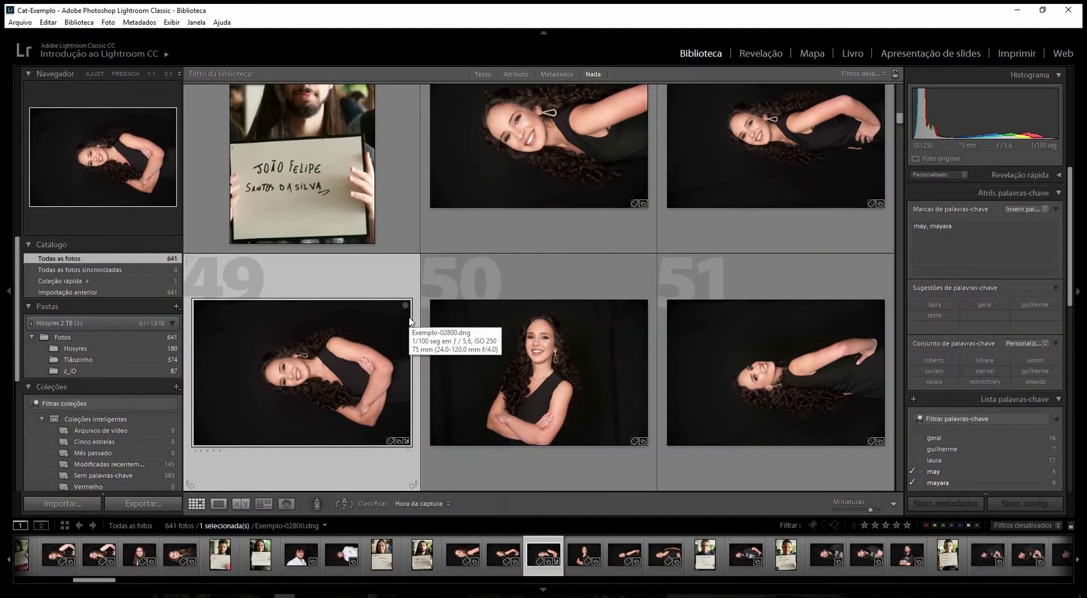
key("l")
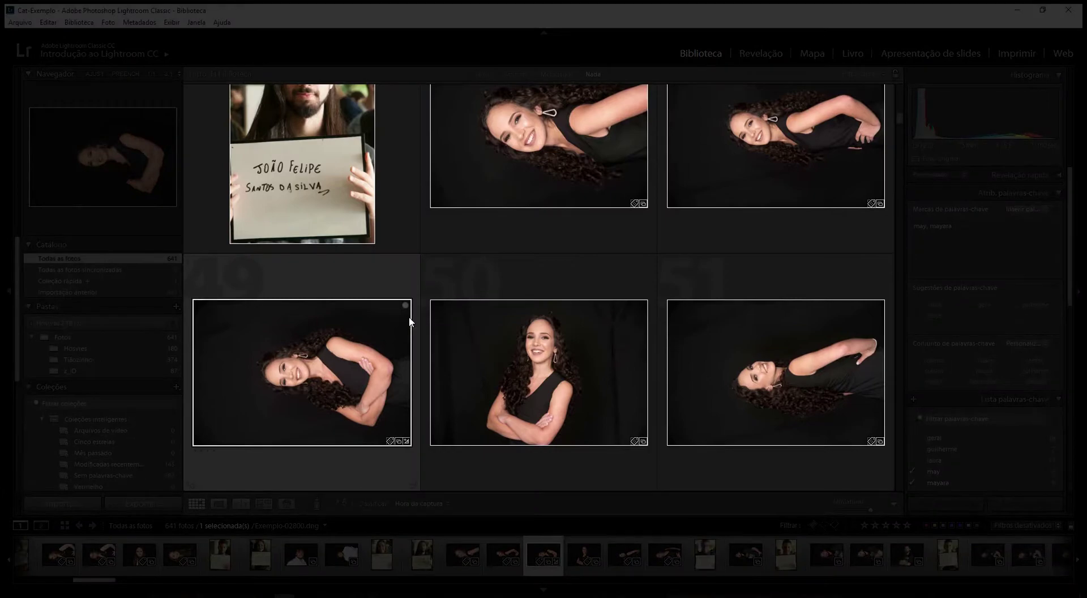
key("l")
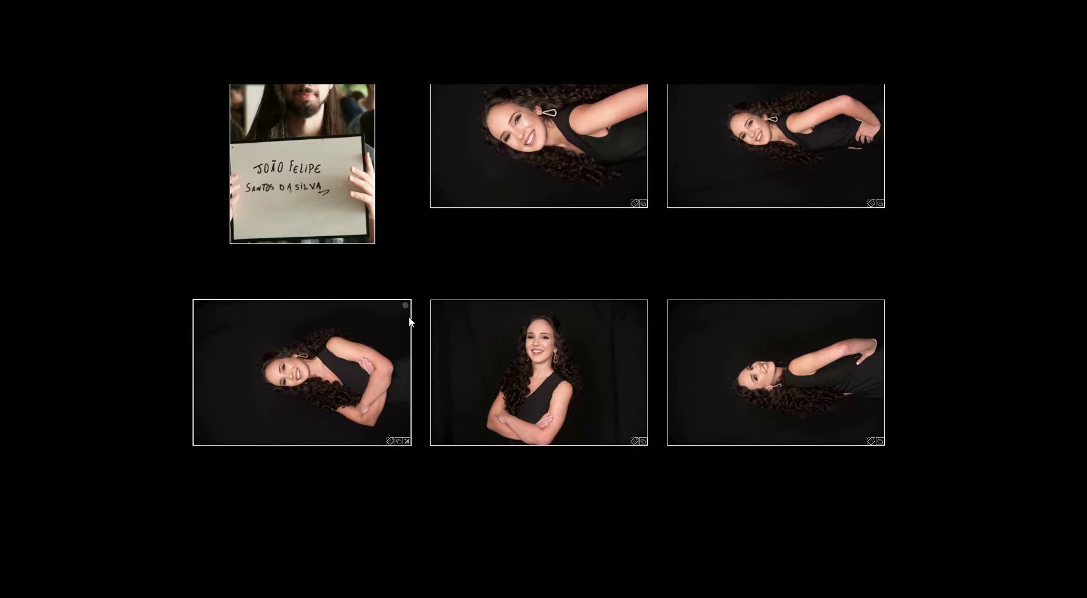
key("l")
key("l")
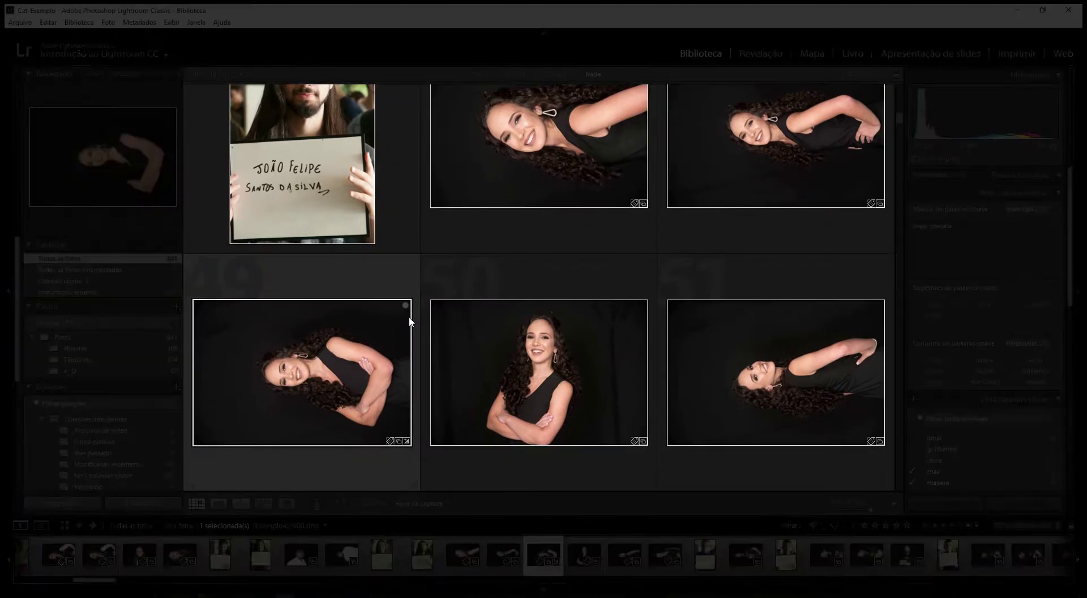
key("l")
key("l")
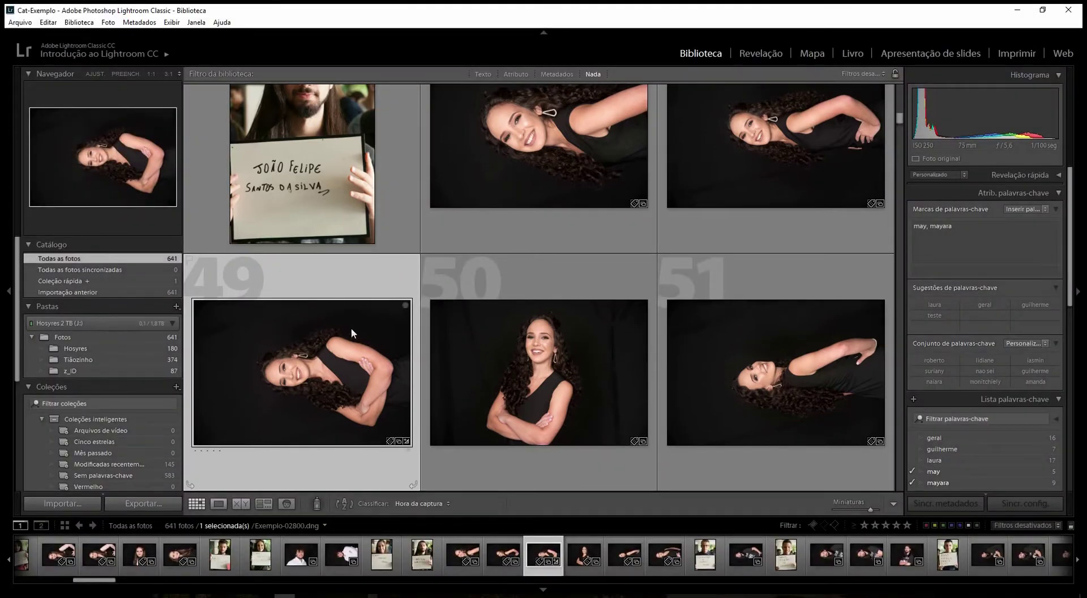
- Heal a spot in the dark background above the woman's head in Exemplo-02800
left_click(219, 503)
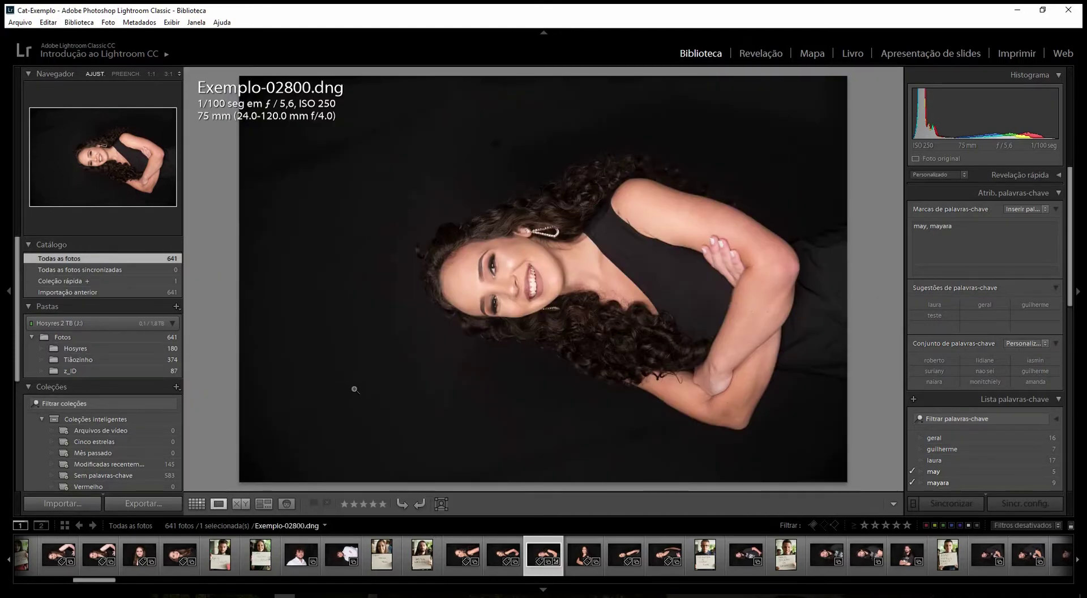
key("q")
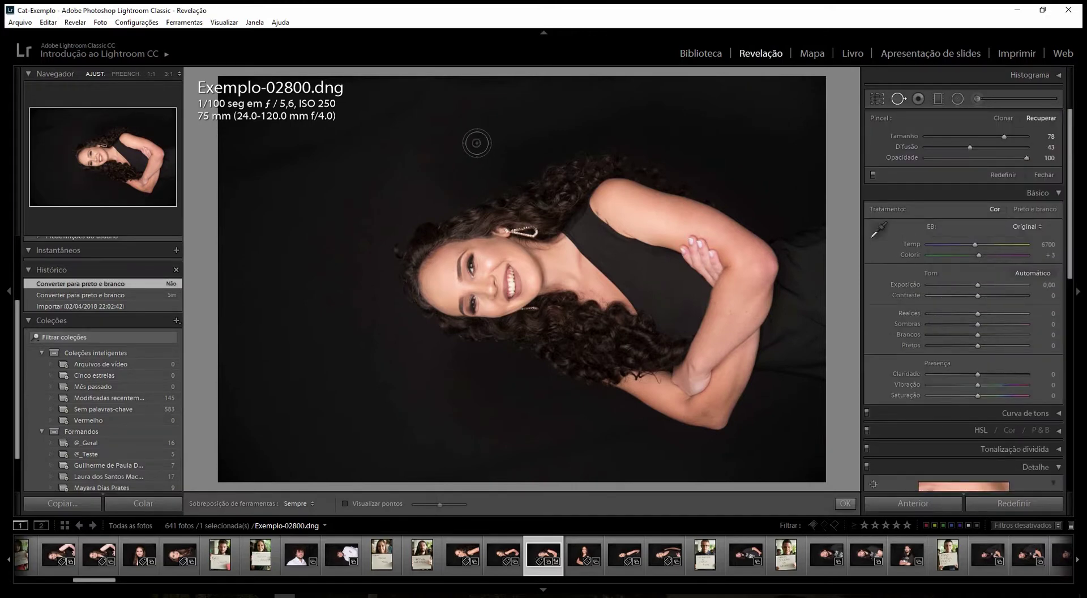
left_click(477, 143)
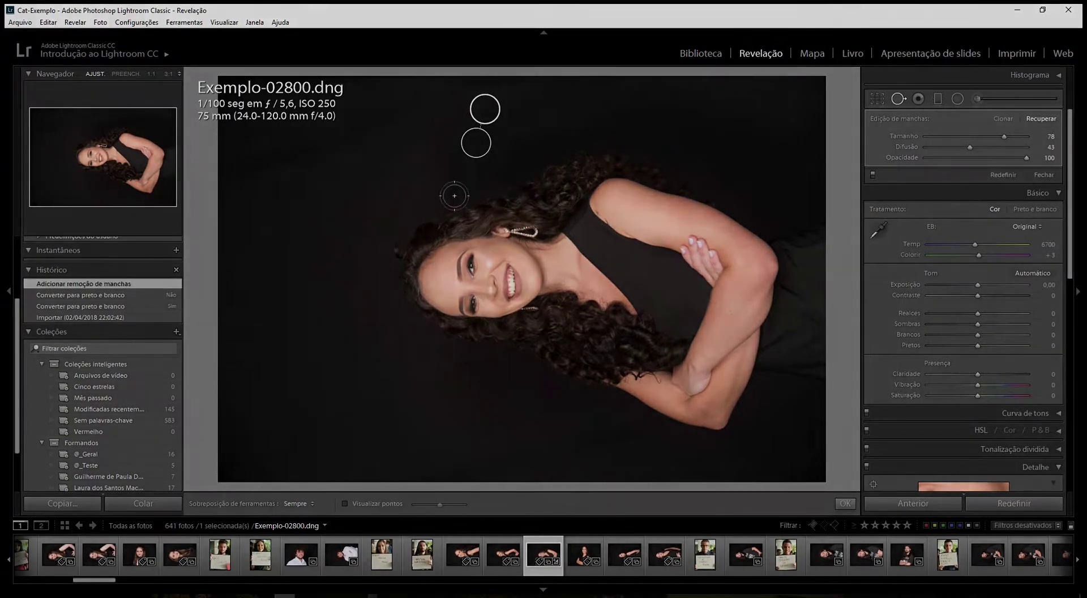